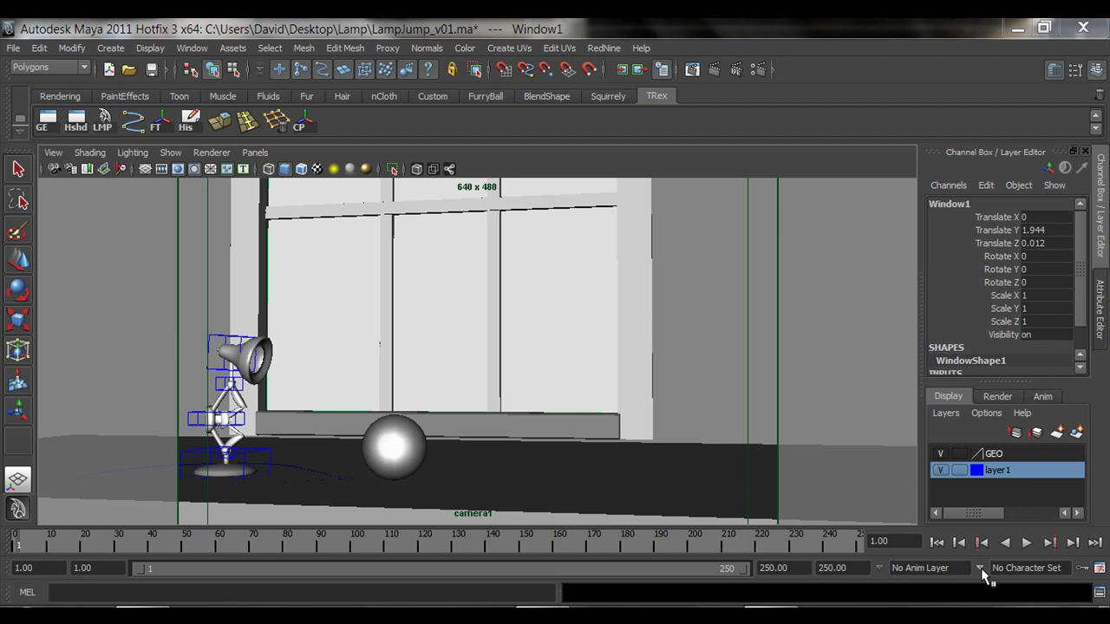
Select the lamp's head control and examine the lamp, ball and window in the four-view layout and an enlarged side view
{"action": "left_click", "coordinate": [241, 340]}
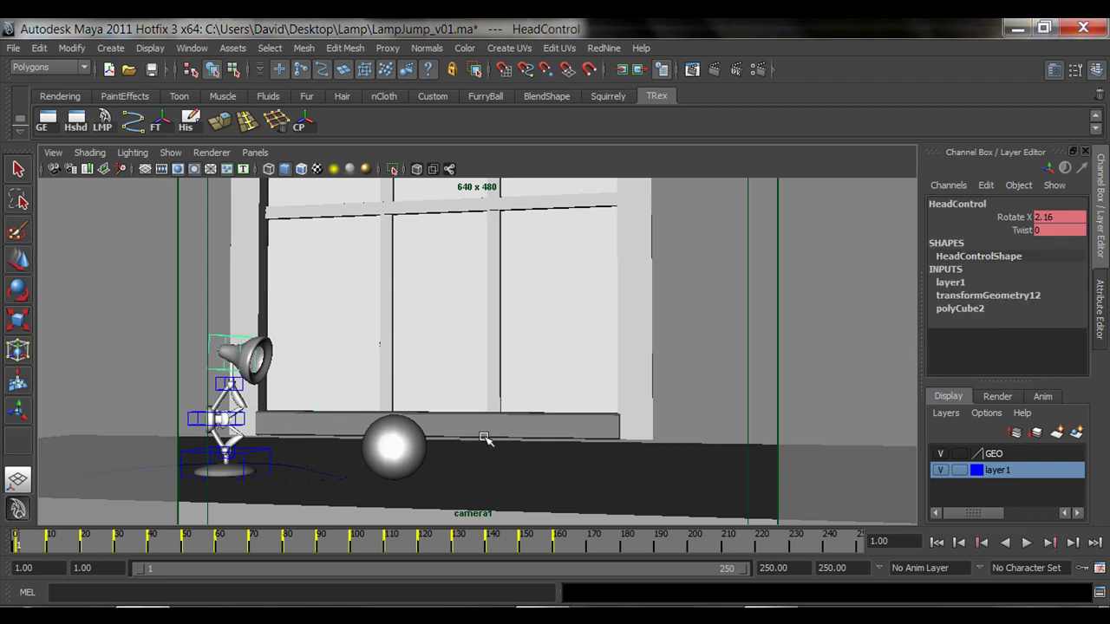
{"action": "key", "text": "space"}
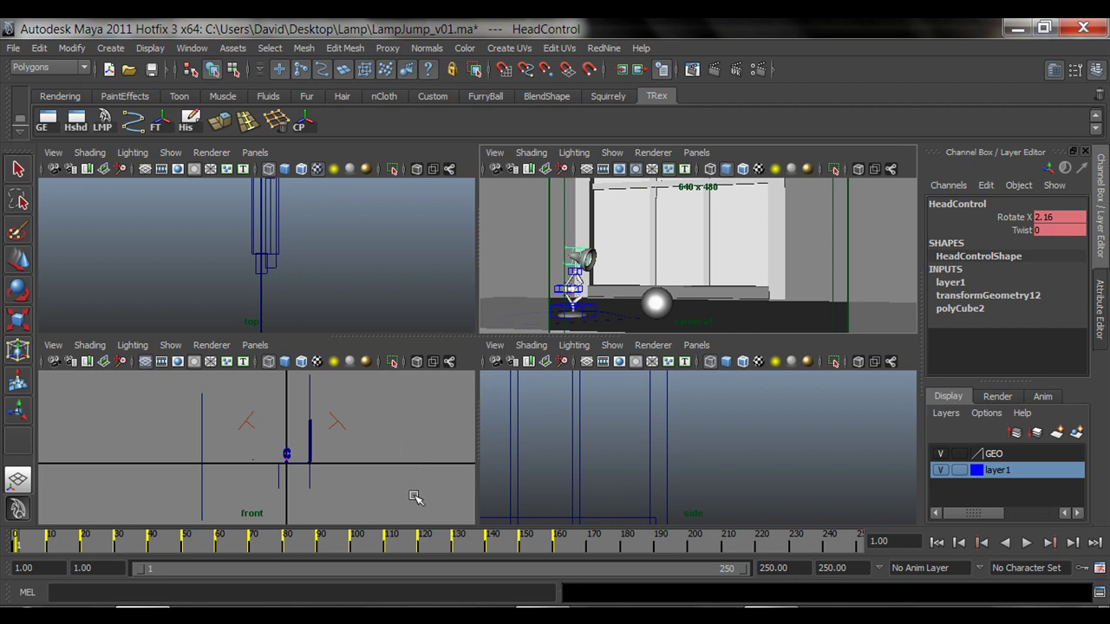
{"action": "scroll", "coordinate": [676, 459], "scroll_direction": "up", "scroll_amount": 5}
{"action": "key", "text": "space"}
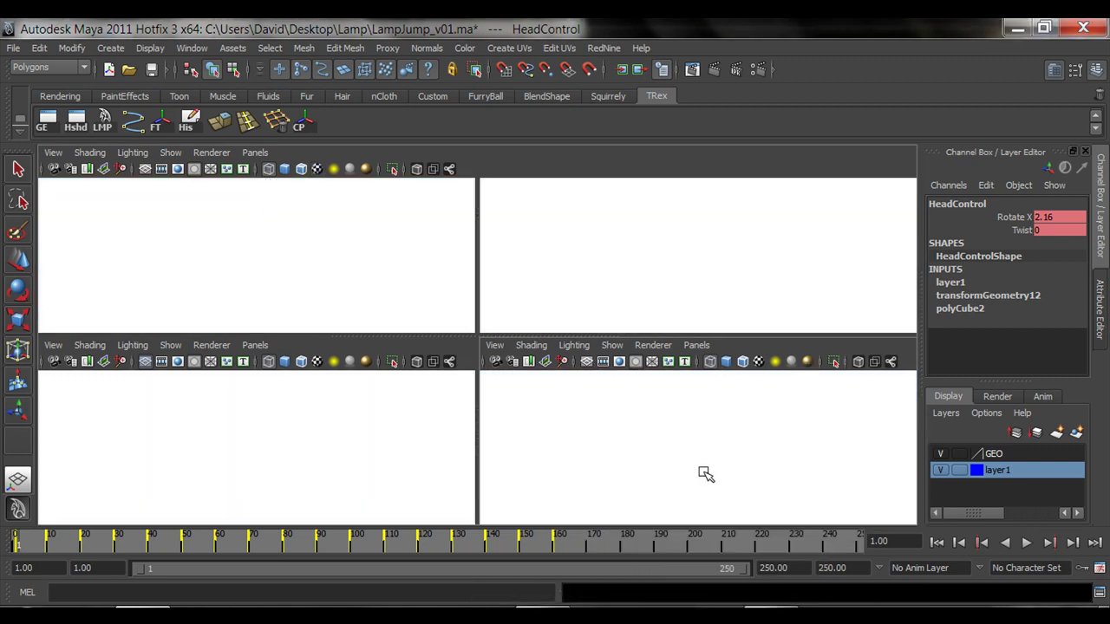
{"action": "key", "text": "space"}
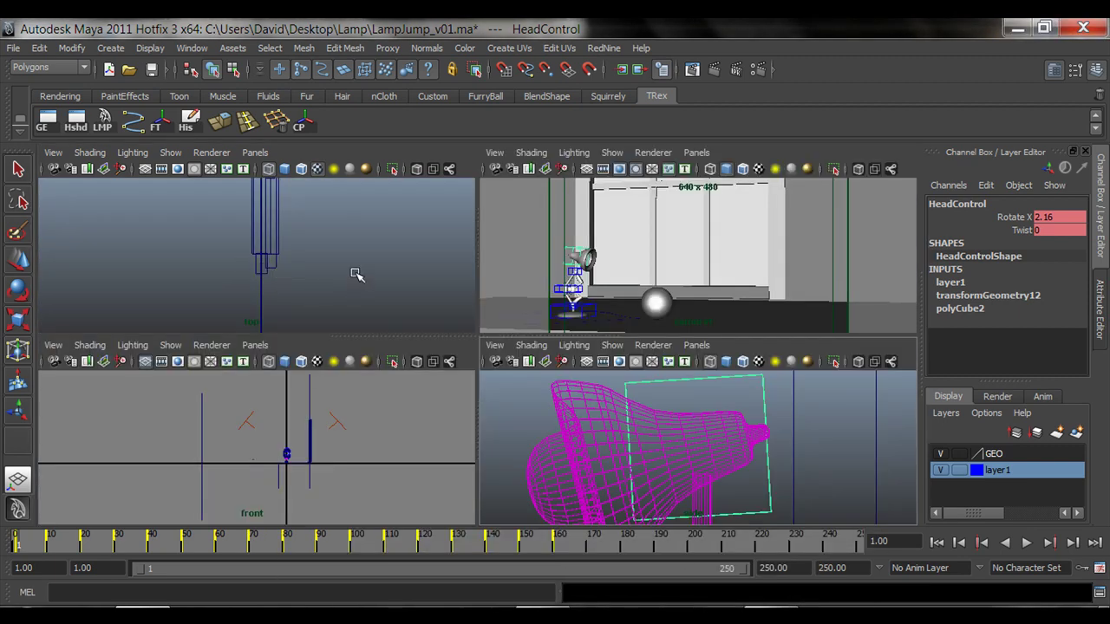
{"action": "middle_click_drag", "start_coordinate": [361, 281], "coordinate": [218, 317], "text": "alt"}
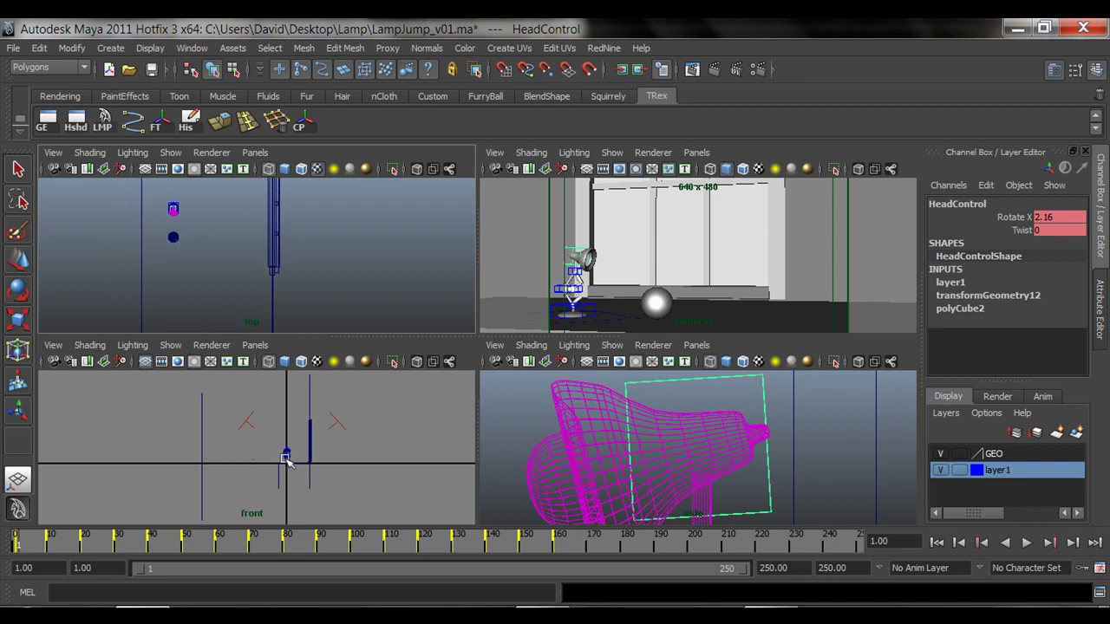
{"action": "middle_click_drag", "start_coordinate": [285, 453], "coordinate": [278, 466], "text": "alt"}
{"action": "key", "text": "space"}
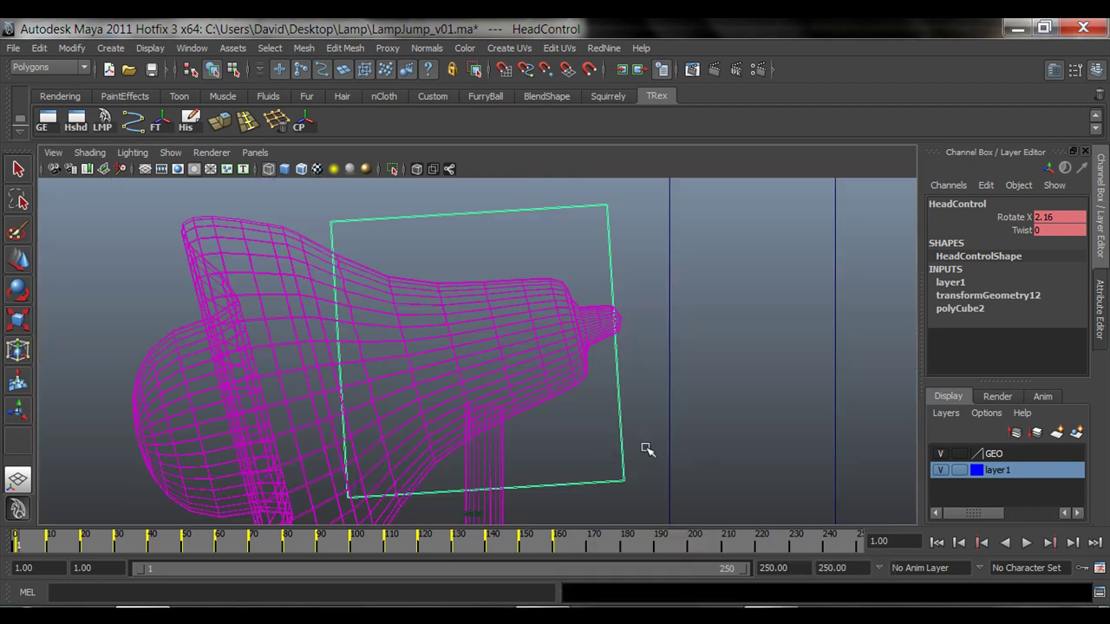
{"action": "right_click_drag", "start_coordinate": [645, 445], "coordinate": [153, 366], "text": "alt"}
{"action": "middle_click_drag", "start_coordinate": [388, 402], "coordinate": [344, 319], "text": "alt"}
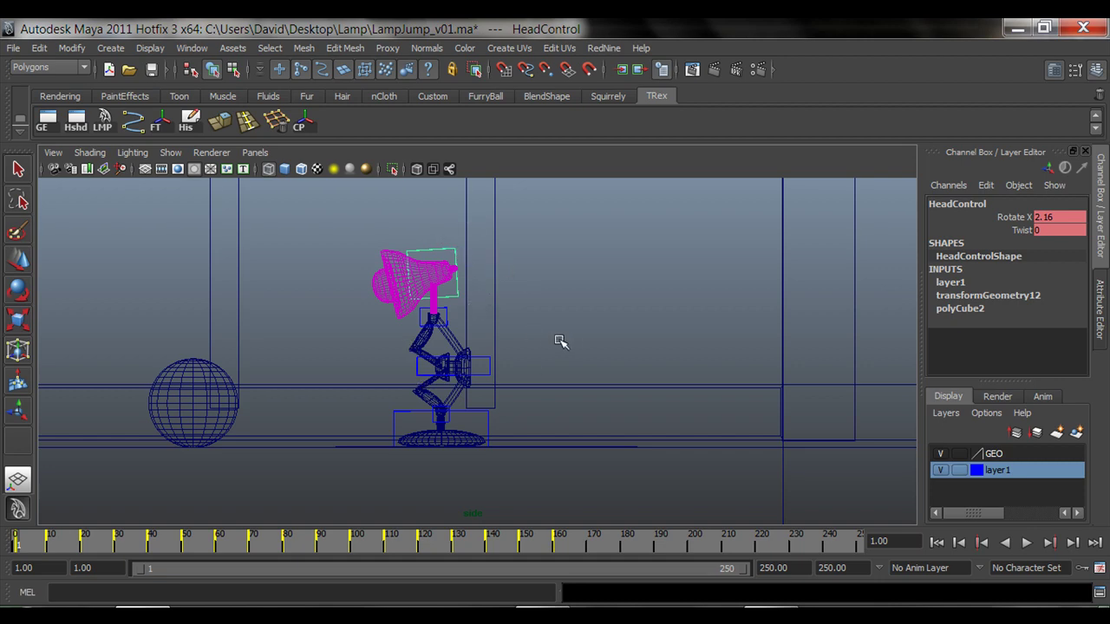
{"action": "key", "text": "space"}
{"action": "key", "text": "space"}
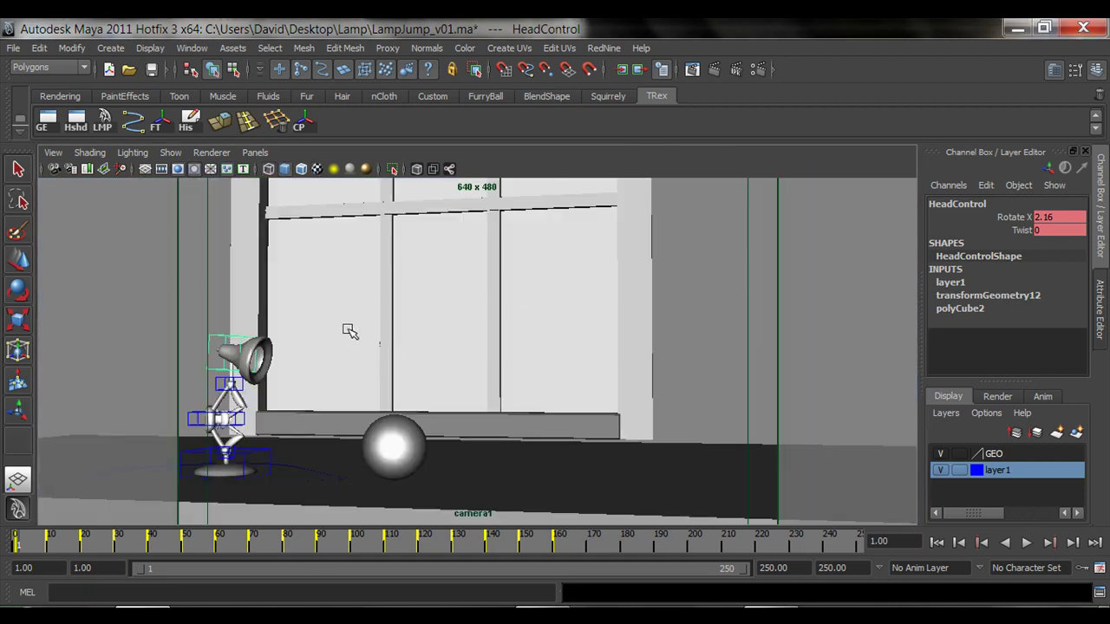
Play back the lamp animation through the camera1 view, stop it at frame 178 and return to frame 1
{"action": "key", "text": "alt+v"}
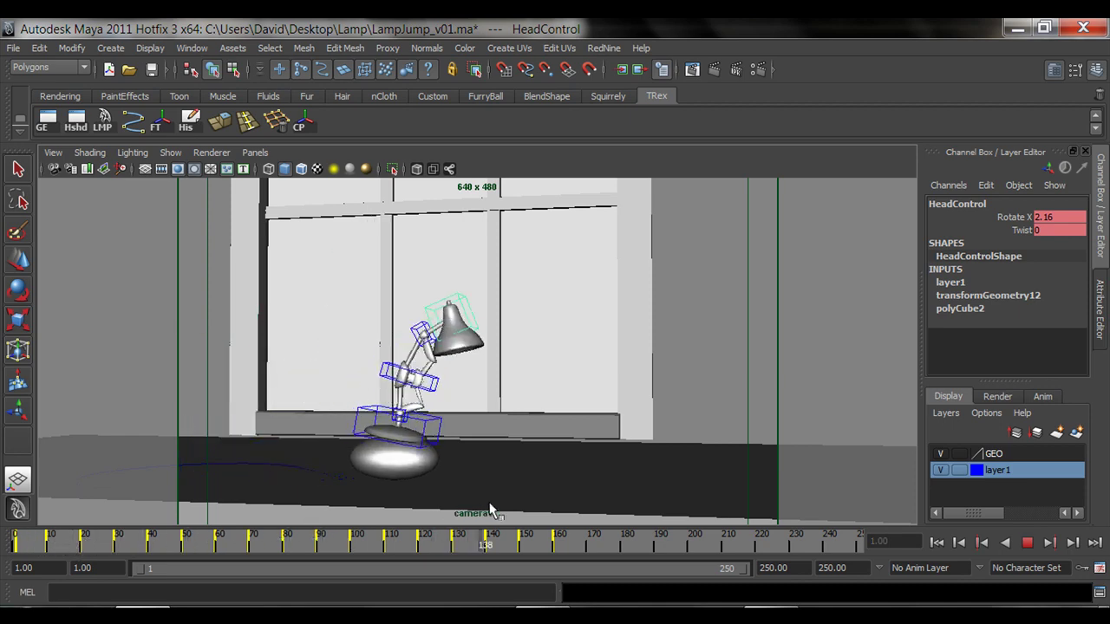
{"action": "mouse_move", "coordinate": [621, 537]}
{"action": "left_mouse_down"}
{"action": "mouse_move", "coordinate": [91, 539]}
{"action": "mouse_move", "coordinate": [416, 540]}
{"action": "mouse_move", "coordinate": [457, 552]}
{"action": "mouse_move", "coordinate": [149, 549]}
{"action": "mouse_move", "coordinate": [173, 548]}
{"action": "mouse_move", "coordinate": [91, 566]}
{"action": "mouse_move", "coordinate": [143, 555]}
{"action": "mouse_move", "coordinate": [620, 553]}
{"action": "left_mouse_up"}
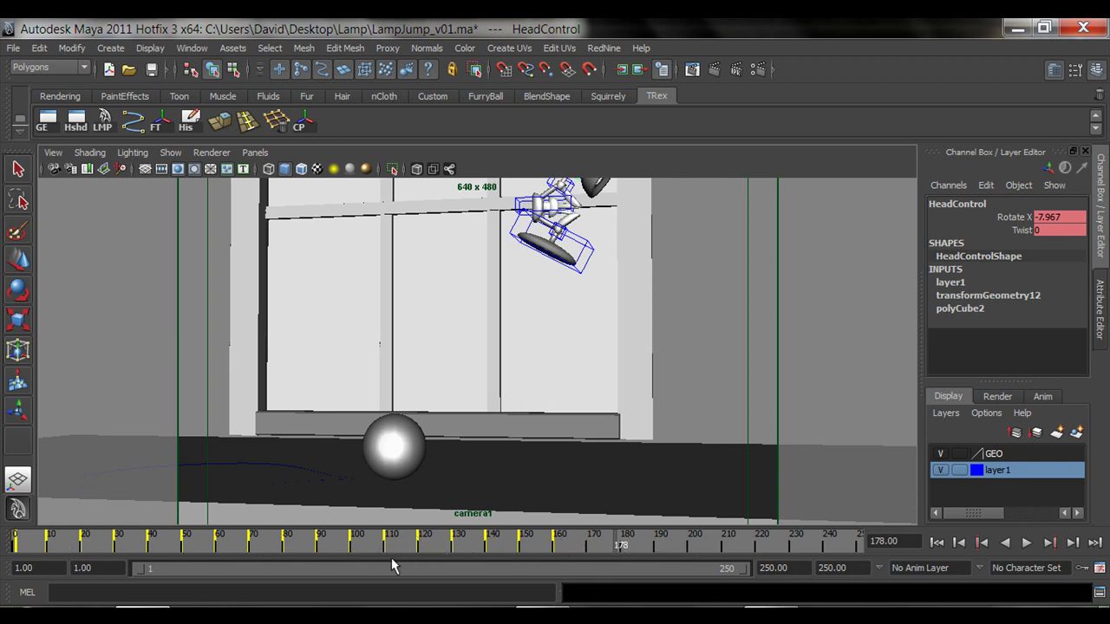
{"action": "left_click", "coordinate": [15, 543]}
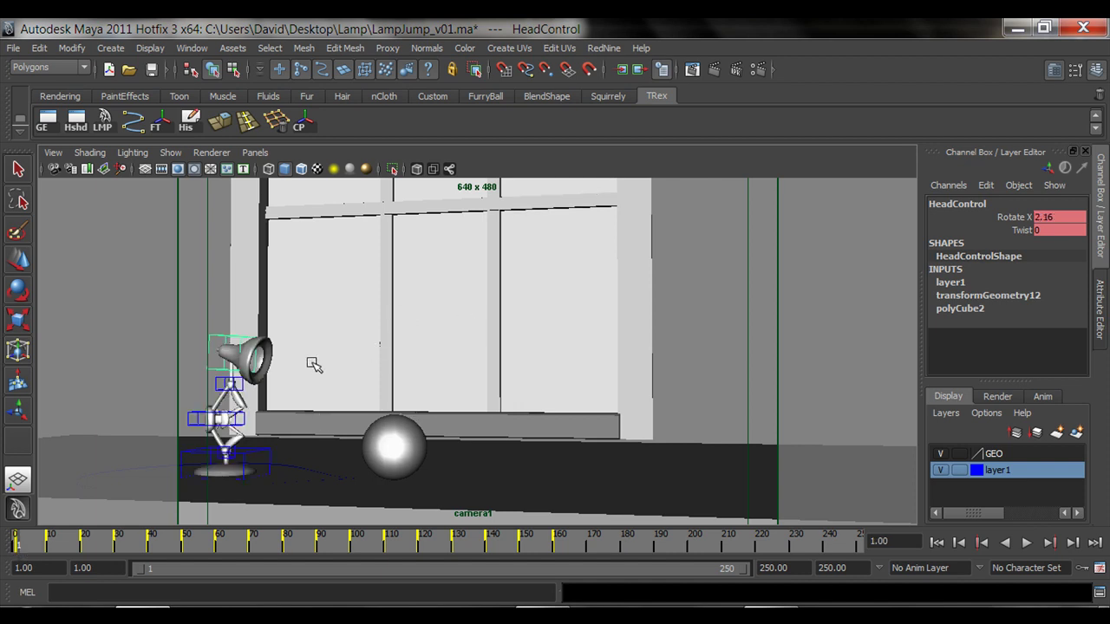
Select the desk and bring back the four-view layout
{"action": "key", "text": "q"}
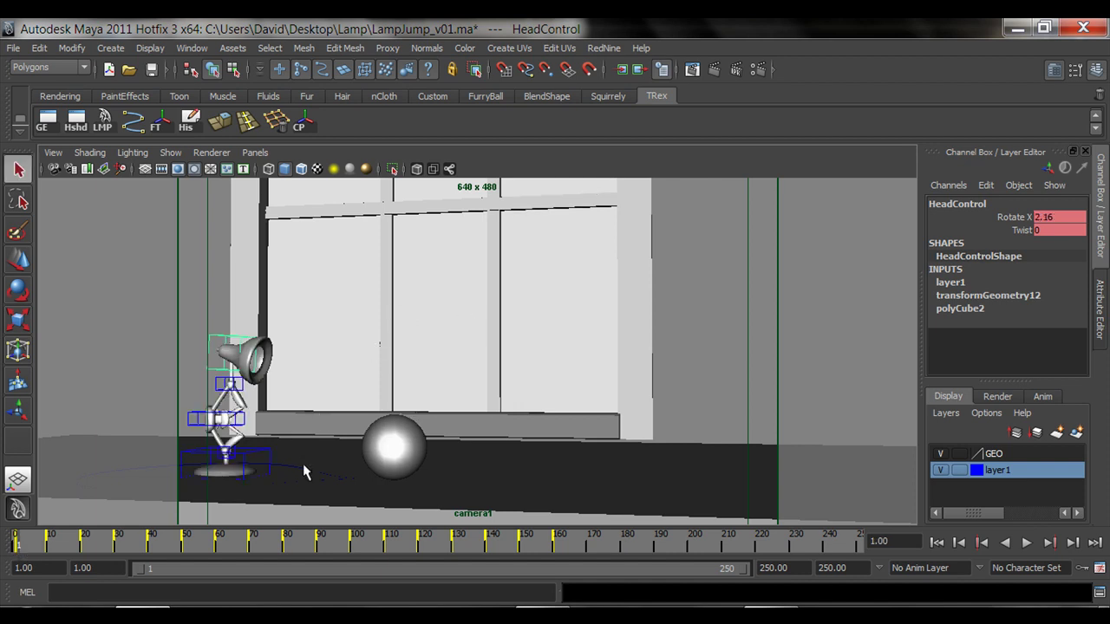
{"action": "left_click", "coordinate": [295, 475]}
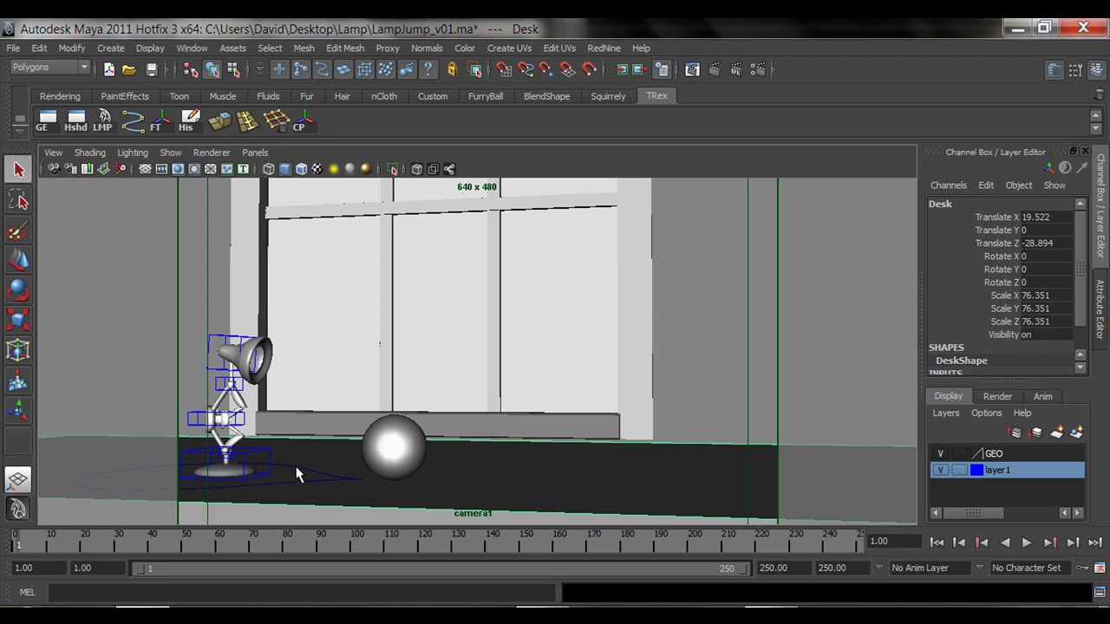
{"action": "key", "text": "space"}
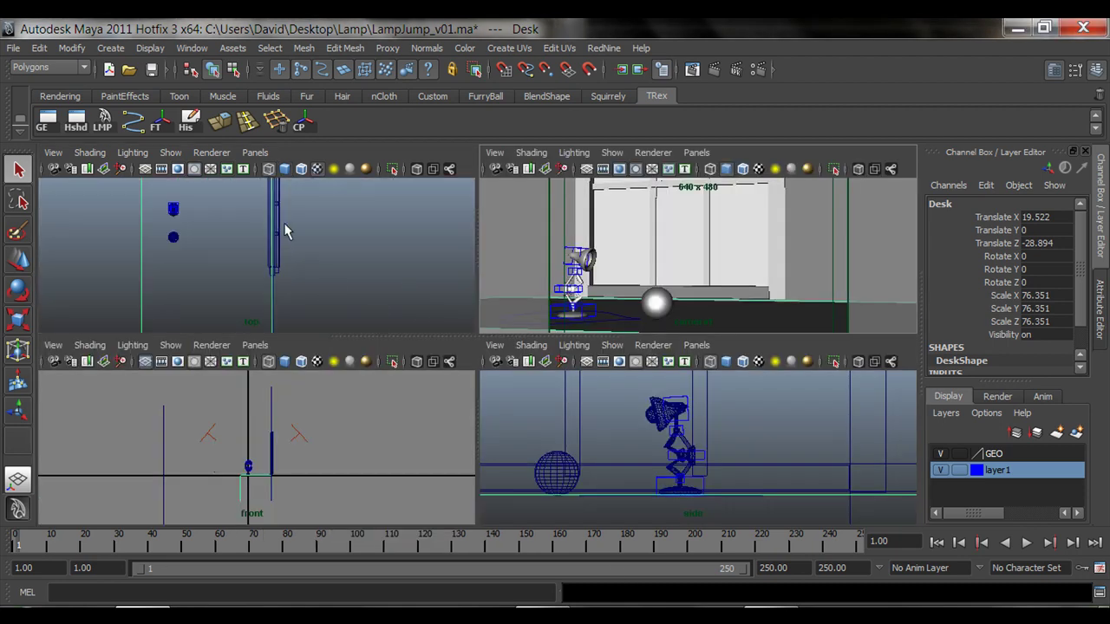
{"action": "right_click", "coordinate": [312, 233]}
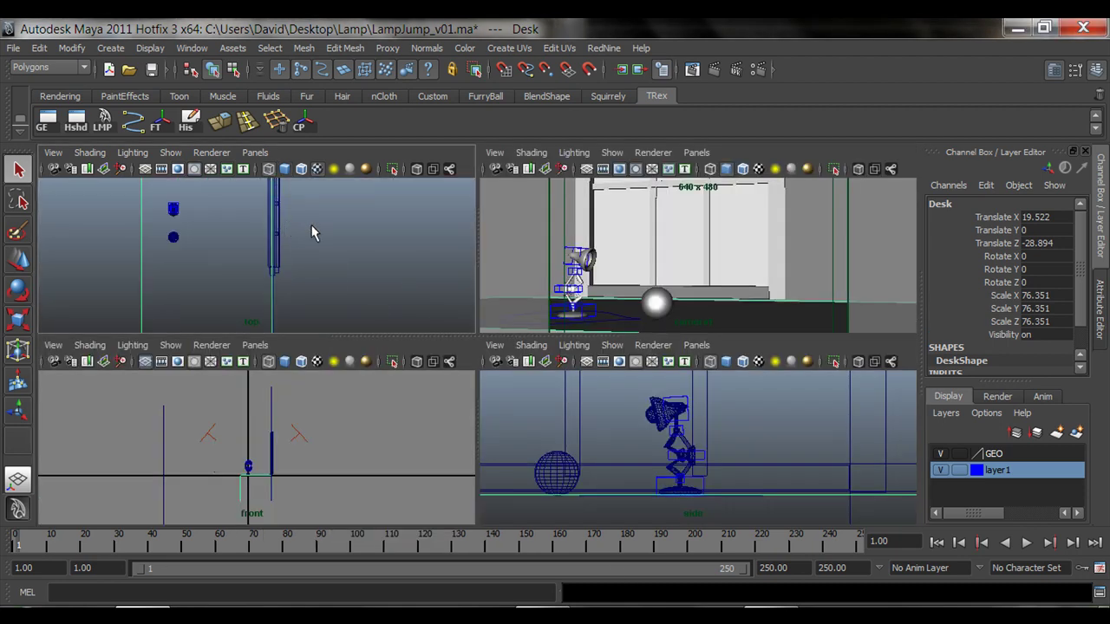
{"action": "right_click", "coordinate": [312, 232], "text": "ctrl"}
{"action": "right_click", "coordinate": [313, 232], "text": "shift"}
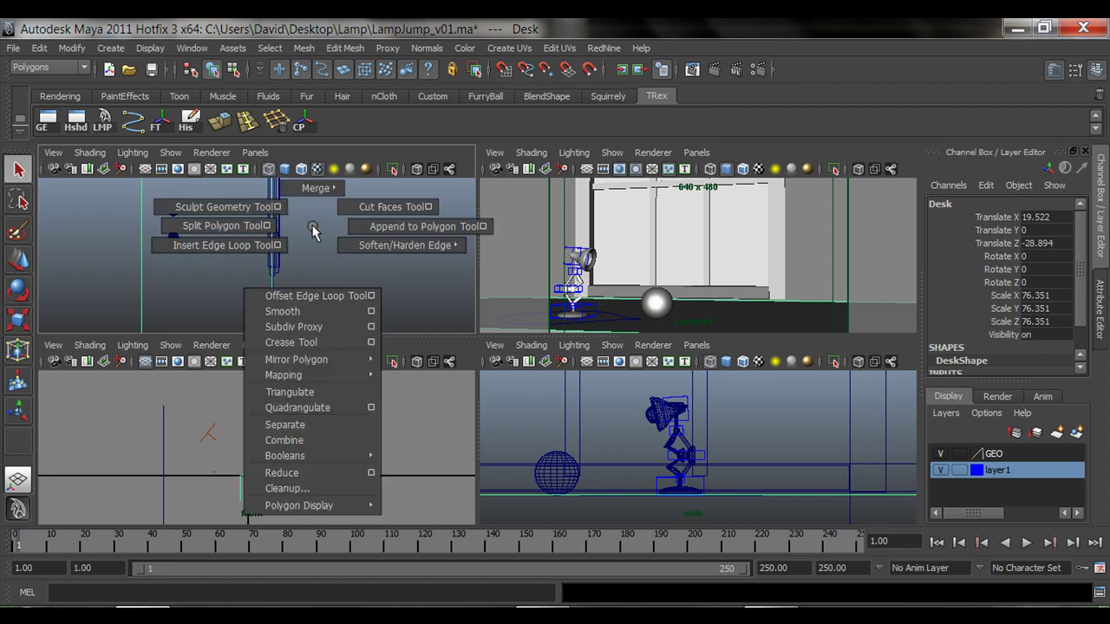
{"action": "right_click", "coordinate": [314, 243]}
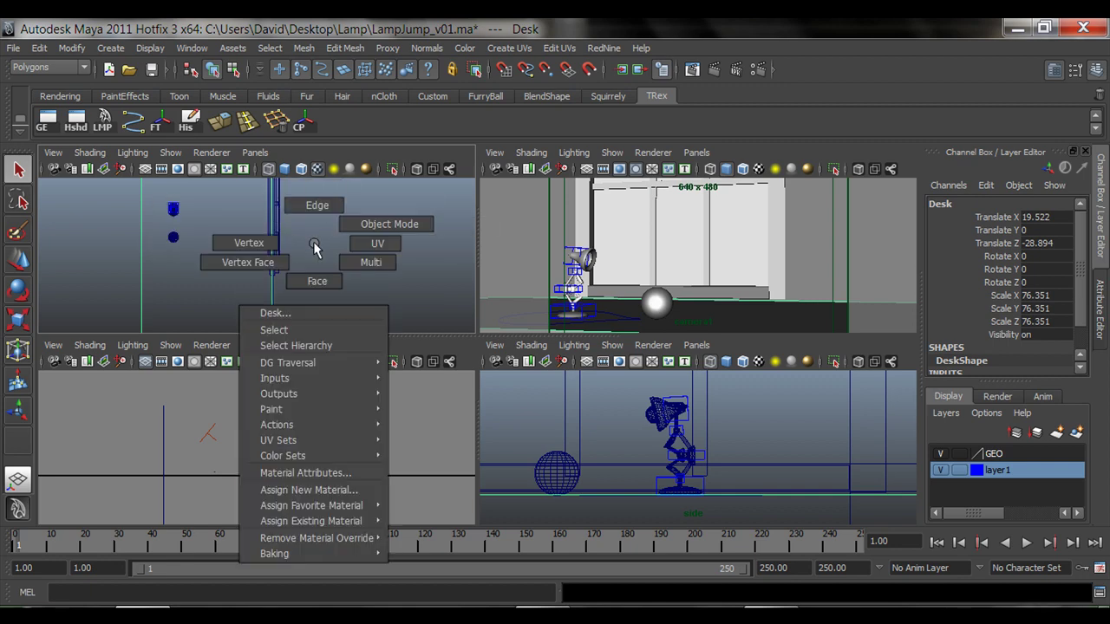
{"action": "right_click", "coordinate": [315, 244], "text": "ctrl"}
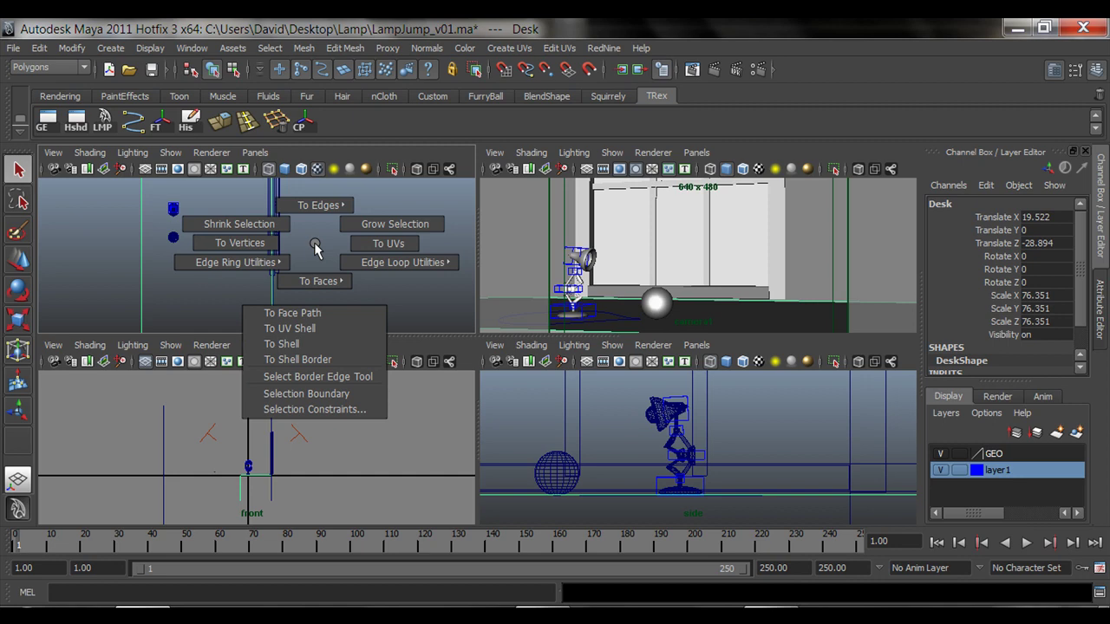
{"action": "right_click", "coordinate": [315, 249], "text": "shift"}
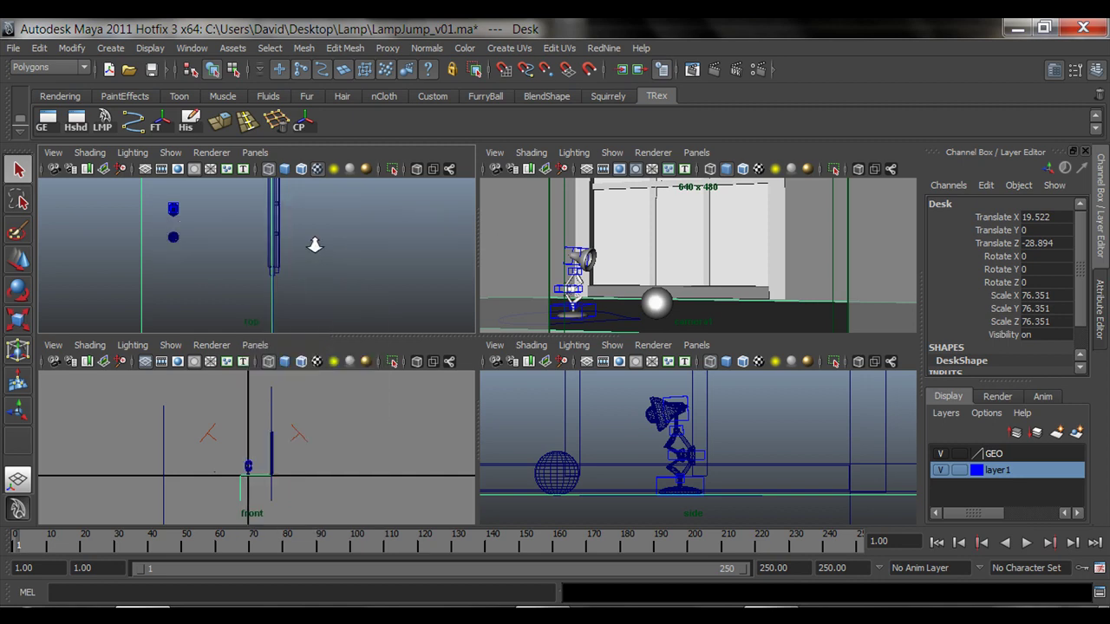
Replace the top view with the persp camera, enlarge that view and display the scene in wireframe
{"action": "left_click", "coordinate": [255, 152]}
{"action": "mouse_move", "coordinate": [364, 170]}
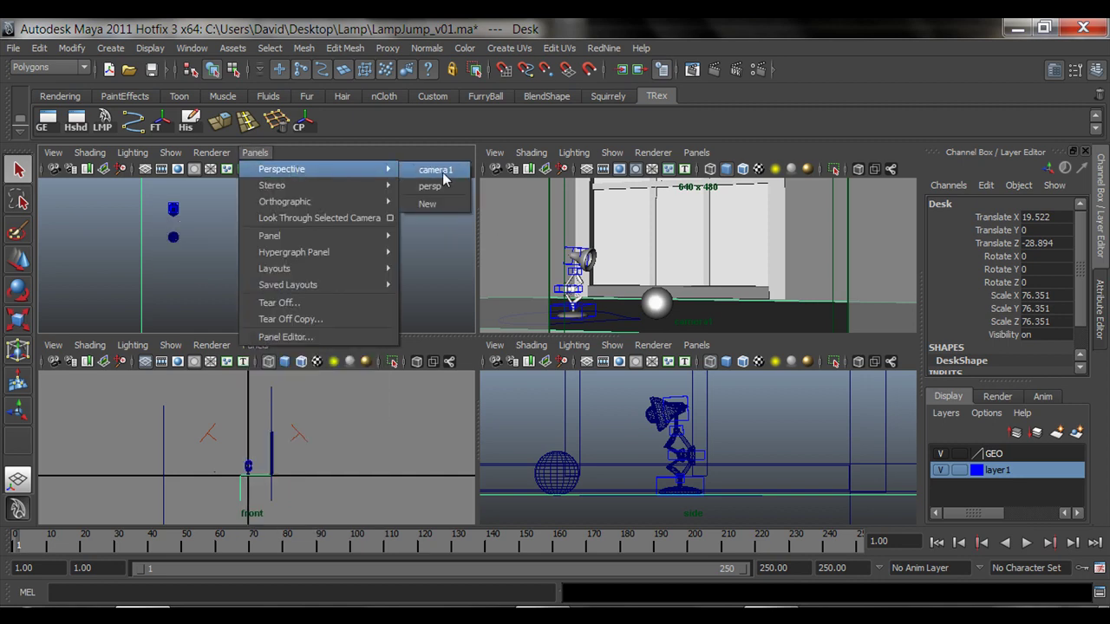
{"action": "left_click", "coordinate": [442, 173]}
{"action": "key", "text": "space"}
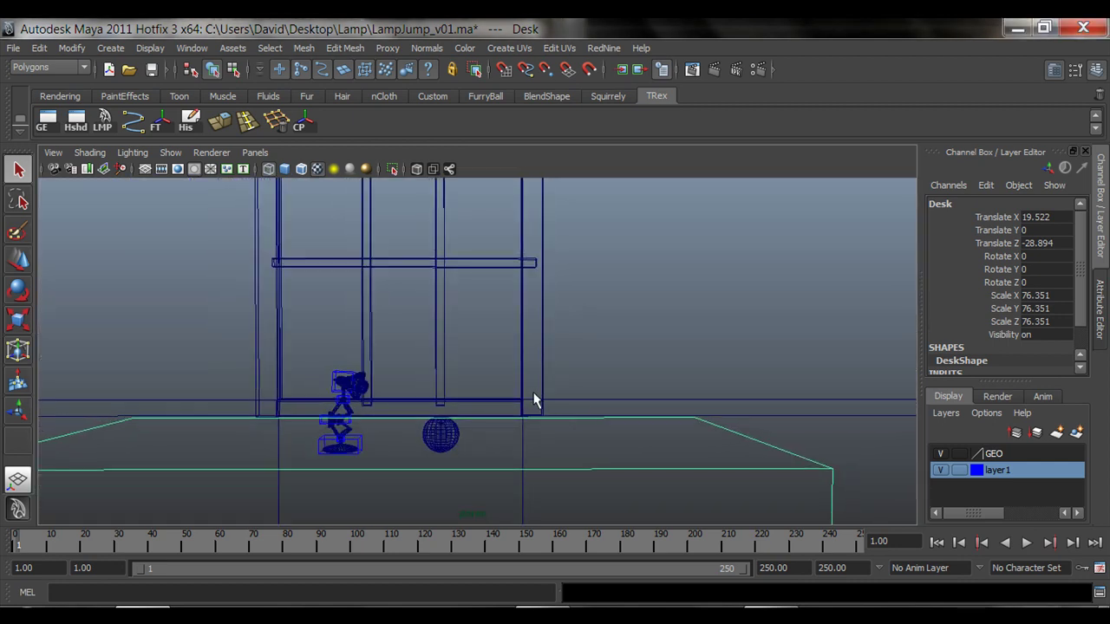
{"action": "left_click_drag", "start_coordinate": [533, 401], "coordinate": [504, 408], "text": "alt"}
{"action": "key", "text": "5"}
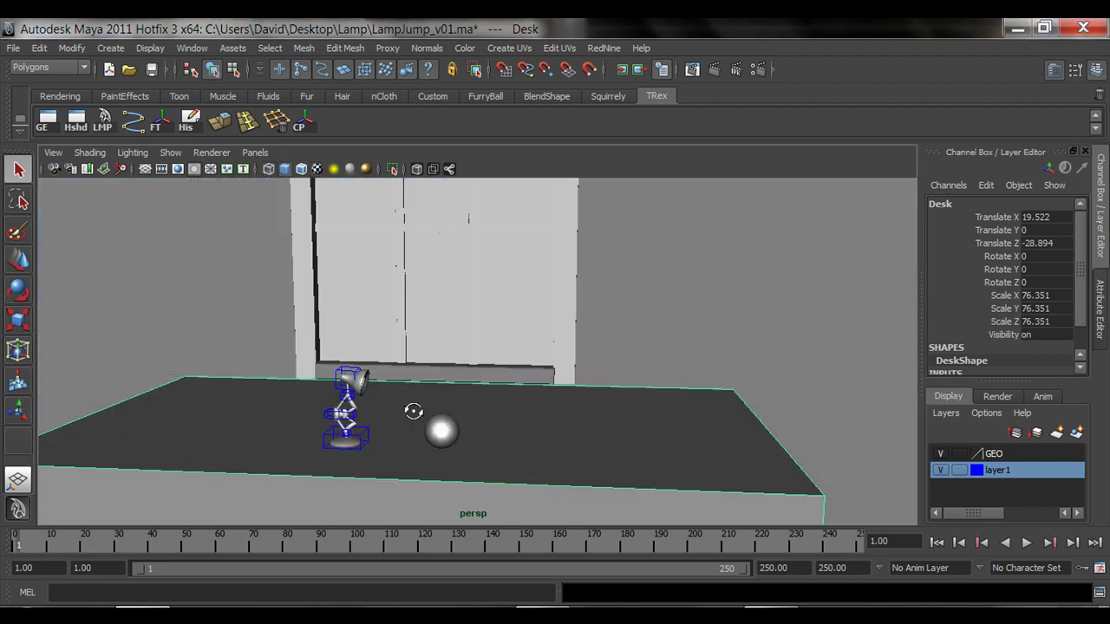
{"action": "mouse_move", "coordinate": [413, 404]}
{"action": "left_mouse_down", "text": "alt"}
{"action": "mouse_move", "coordinate": [380, 418]}
{"action": "mouse_move", "coordinate": [422, 434]}
{"action": "mouse_move", "coordinate": [322, 404]}
{"action": "mouse_move", "coordinate": [378, 436]}
{"action": "mouse_move", "coordinate": [463, 388]}
{"action": "mouse_move", "coordinate": [437, 391]}
{"action": "mouse_move", "coordinate": [454, 422]}
{"action": "left_mouse_up", "text": "alt"}
{"action": "key", "text": "4"}
Try moving the whole lamp with the MainCOntrol curve and undo the move
{"action": "left_click", "coordinate": [179, 170]}
{"action": "left_click", "coordinate": [190, 144]}
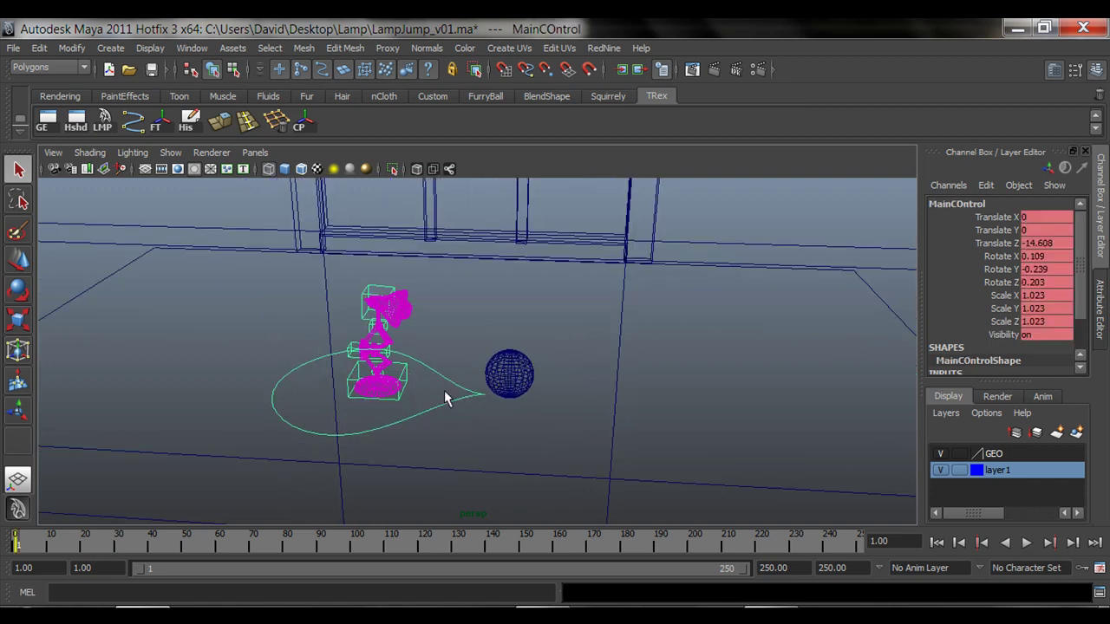
{"action": "key", "text": "w"}
{"action": "left_click_drag", "start_coordinate": [407, 412], "coordinate": [395, 389], "text": "alt"}
{"action": "key", "text": "ctrl+z"}
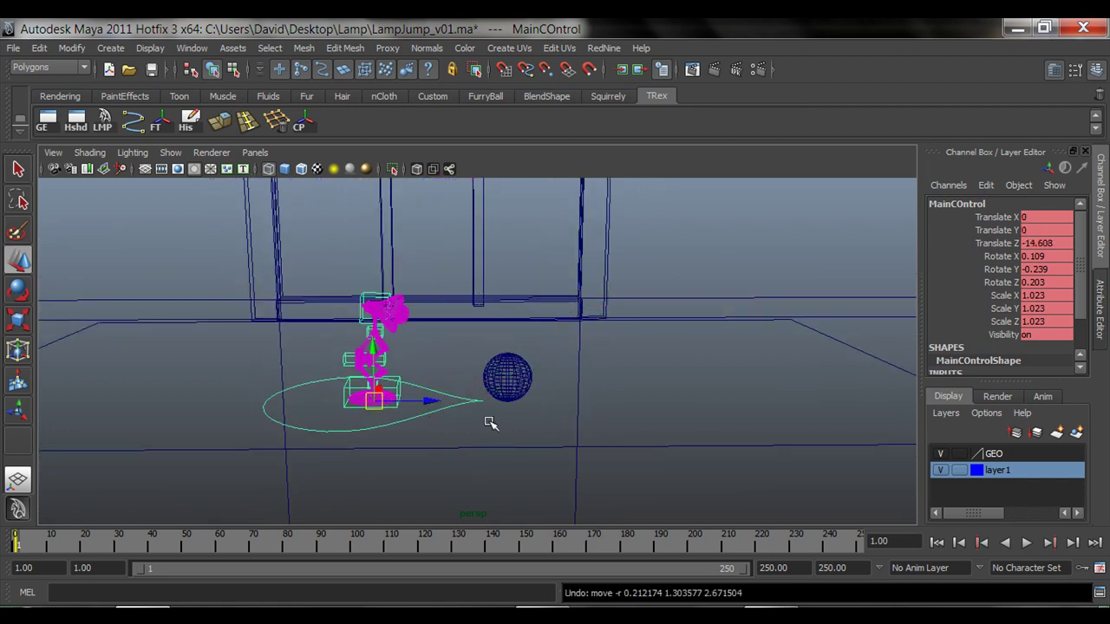
{"action": "left_click_drag", "start_coordinate": [488, 421], "coordinate": [462, 413], "text": "alt"}
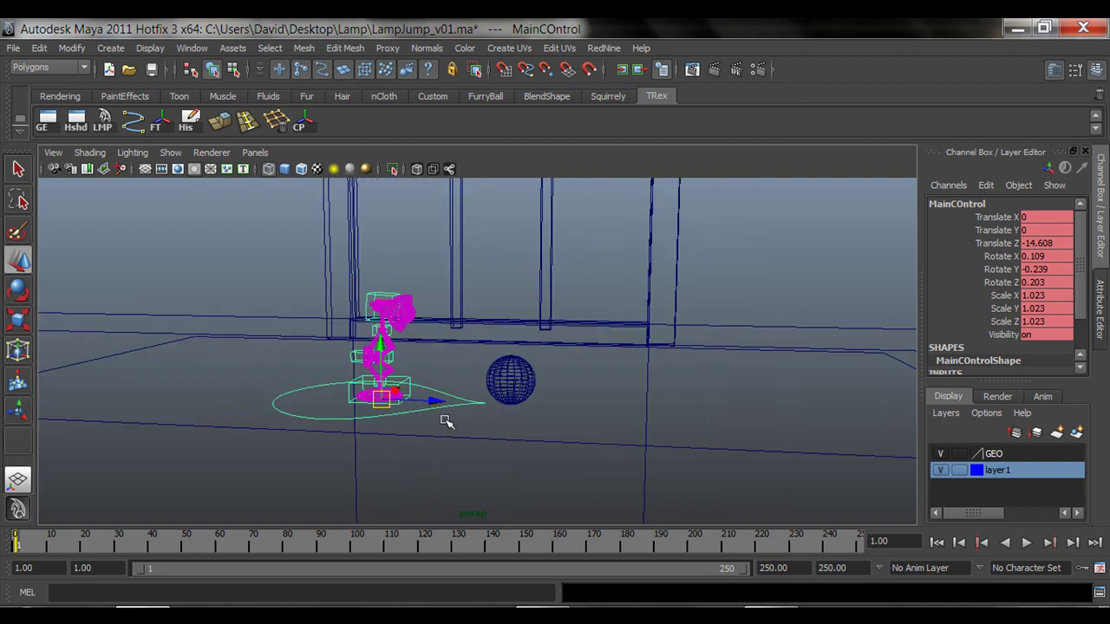
Delete the pPlane1 plane and show the perspective view with textures
{"action": "key", "text": "5"}
{"action": "mouse_move", "coordinate": [400, 397]}
{"action": "left_mouse_down", "text": "alt"}
{"action": "mouse_move", "coordinate": [509, 391]}
{"action": "mouse_move", "coordinate": [189, 373]}
{"action": "mouse_move", "coordinate": [367, 322]}
{"action": "mouse_move", "coordinate": [367, 404]}
{"action": "mouse_move", "coordinate": [466, 422]}
{"action": "mouse_move", "coordinate": [402, 433]}
{"action": "mouse_move", "coordinate": [390, 426]}
{"action": "mouse_move", "coordinate": [798, 367]}
{"action": "mouse_move", "coordinate": [495, 388]}
{"action": "mouse_move", "coordinate": [441, 353]}
{"action": "mouse_move", "coordinate": [508, 372]}
{"action": "mouse_move", "coordinate": [612, 383]}
{"action": "mouse_move", "coordinate": [649, 373]}
{"action": "mouse_move", "coordinate": [520, 356]}
{"action": "mouse_move", "coordinate": [388, 356]}
{"action": "left_mouse_up", "text": "alt"}
{"action": "left_click", "coordinate": [798, 367]}
{"action": "key", "text": "6"}
{"action": "key", "text": "Delete"}
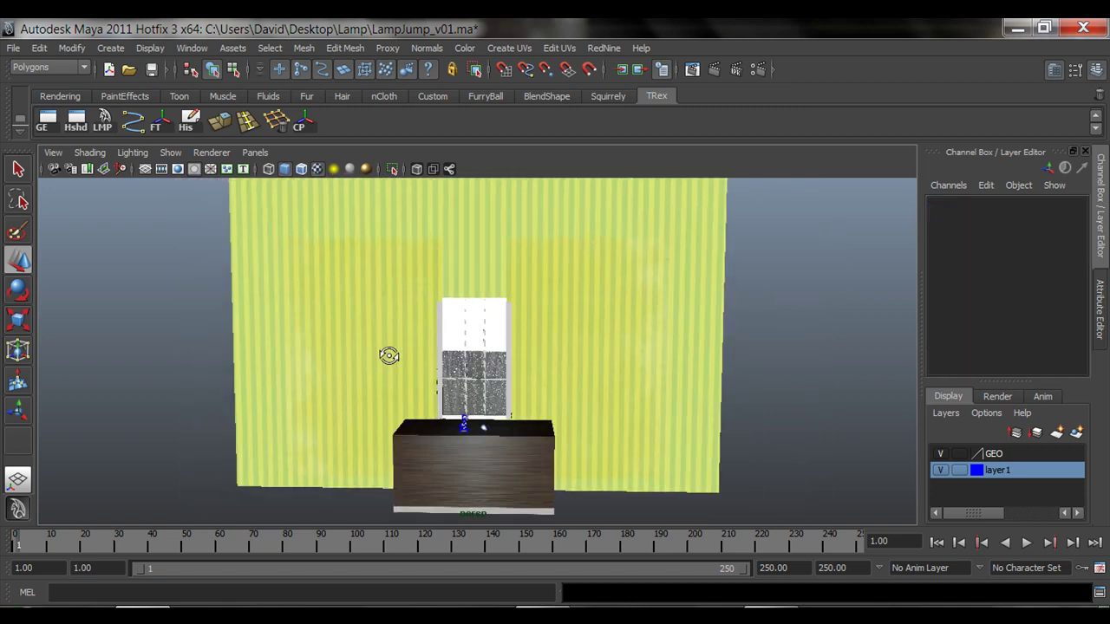
Return the perspective view to plain shading without textures, framed closely on the lamp and ball
{"action": "right_click_drag", "start_coordinate": [389, 356], "coordinate": [595, 385], "text": "alt"}
{"action": "left_click_drag", "start_coordinate": [595, 384], "coordinate": [492, 390], "text": "alt"}
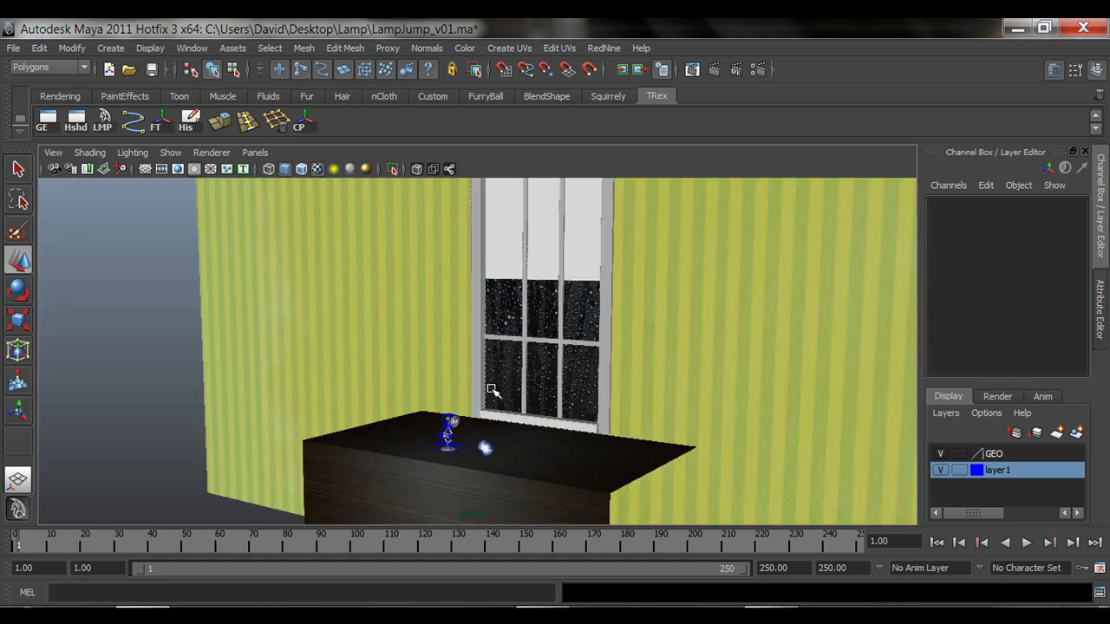
{"action": "key", "text": "5"}
{"action": "mouse_move", "coordinate": [533, 409]}
{"action": "left_mouse_down", "text": "alt"}
{"action": "mouse_move", "coordinate": [549, 431]}
{"action": "mouse_move", "coordinate": [405, 416]}
{"action": "mouse_move", "coordinate": [561, 389]}
{"action": "mouse_move", "coordinate": [538, 394]}
{"action": "mouse_move", "coordinate": [546, 399]}
{"action": "mouse_move", "coordinate": [492, 385]}
{"action": "mouse_move", "coordinate": [523, 382]}
{"action": "mouse_move", "coordinate": [543, 401]}
{"action": "left_mouse_up", "text": "alt"}
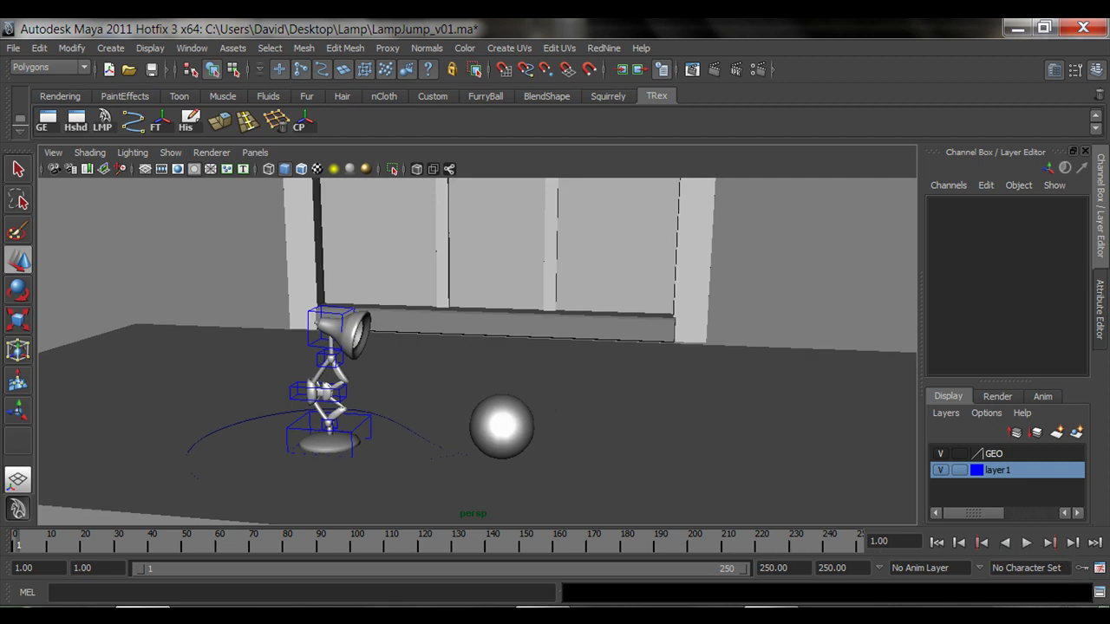
Open the Script Editor, clear its history, switch the input to MEL and widen the window
{"action": "left_click", "coordinate": [1100, 592]}
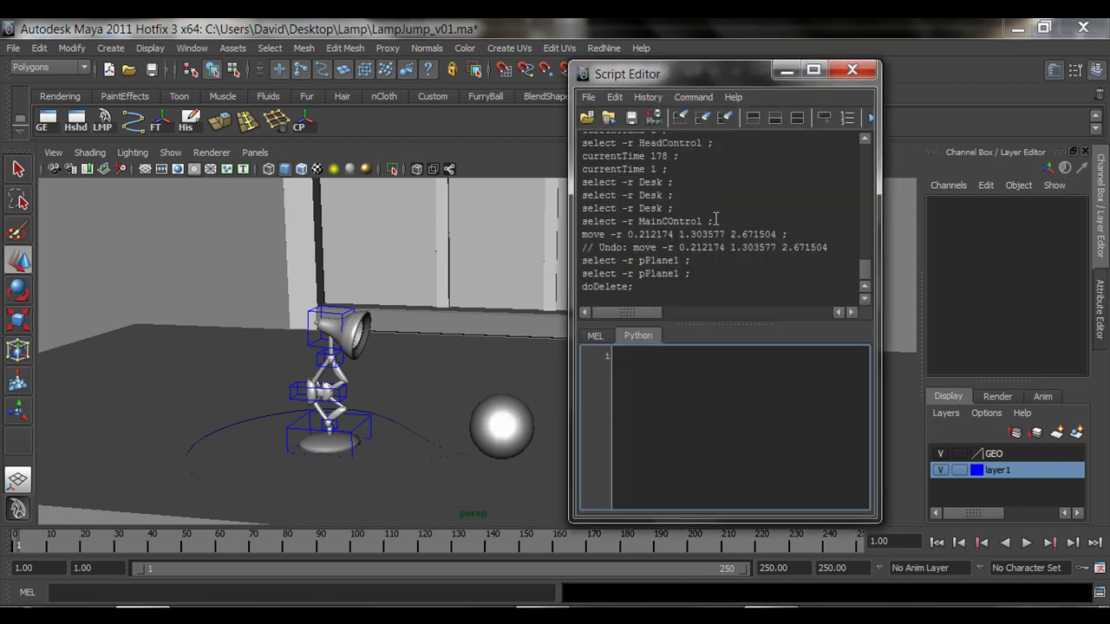
{"action": "left_click", "coordinate": [722, 120]}
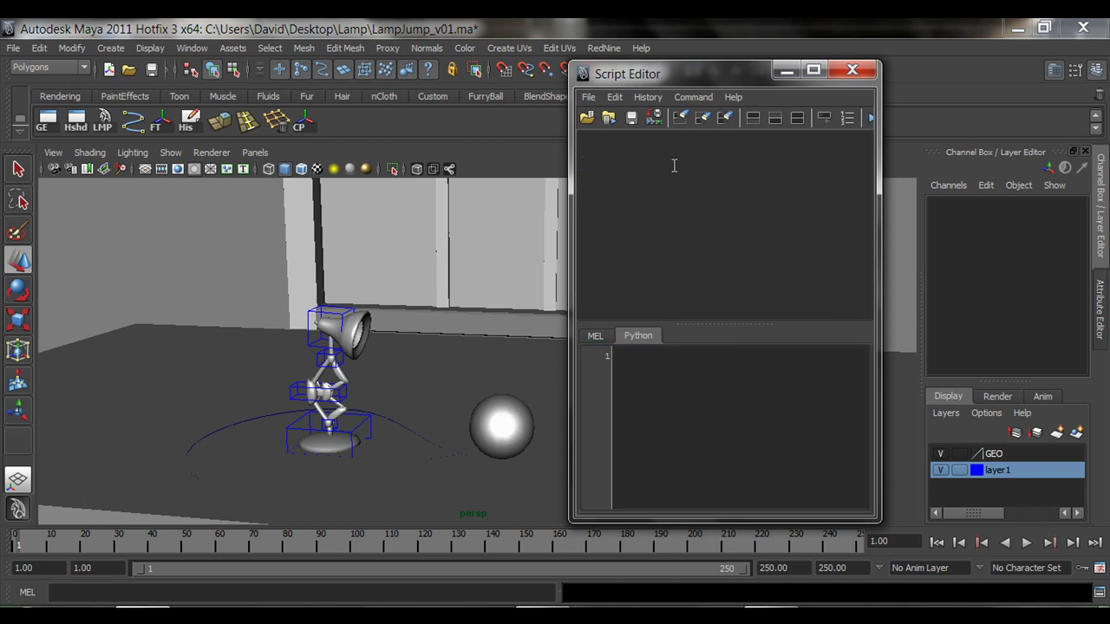
{"action": "left_click", "coordinate": [593, 337]}
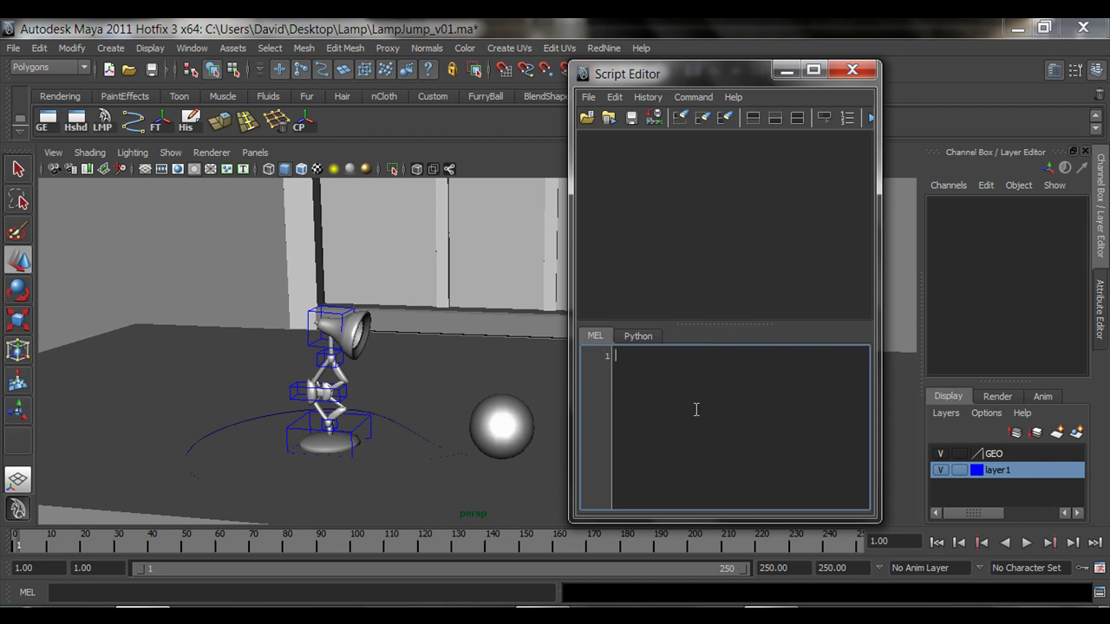
{"action": "left_click_drag", "start_coordinate": [877, 518], "coordinate": [1006, 512]}
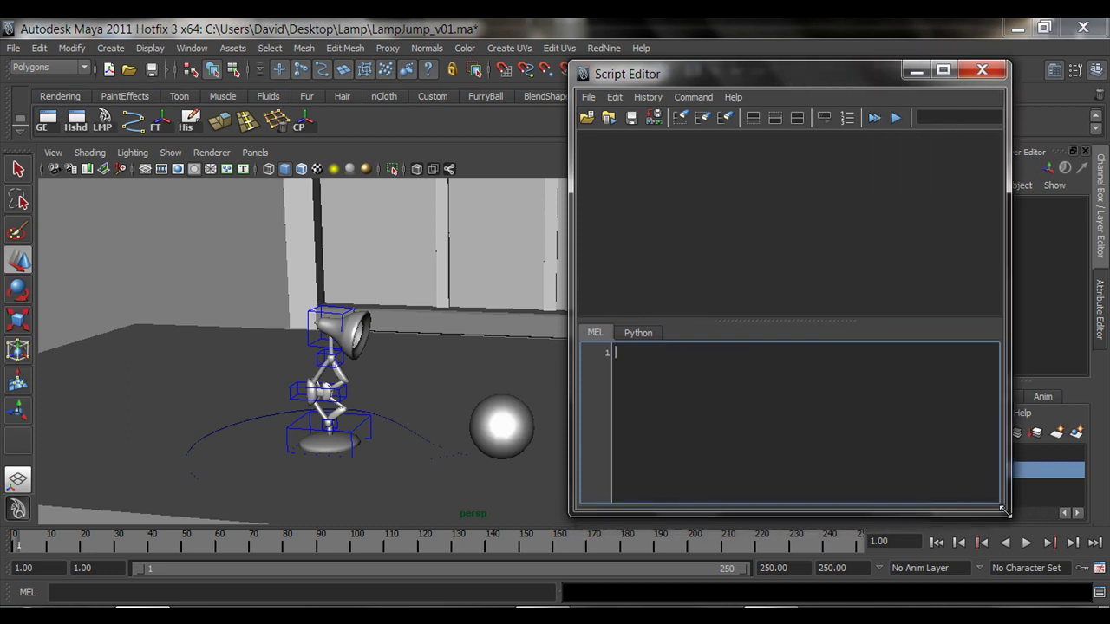
Select HeadControl, then add BackControl, HipControl, FootControl and pCube19 to the selection so the Script Editor records the MEL commands
{"action": "left_click_drag", "start_coordinate": [381, 383], "coordinate": [305, 390], "text": "alt"}
{"action": "key", "text": "q"}
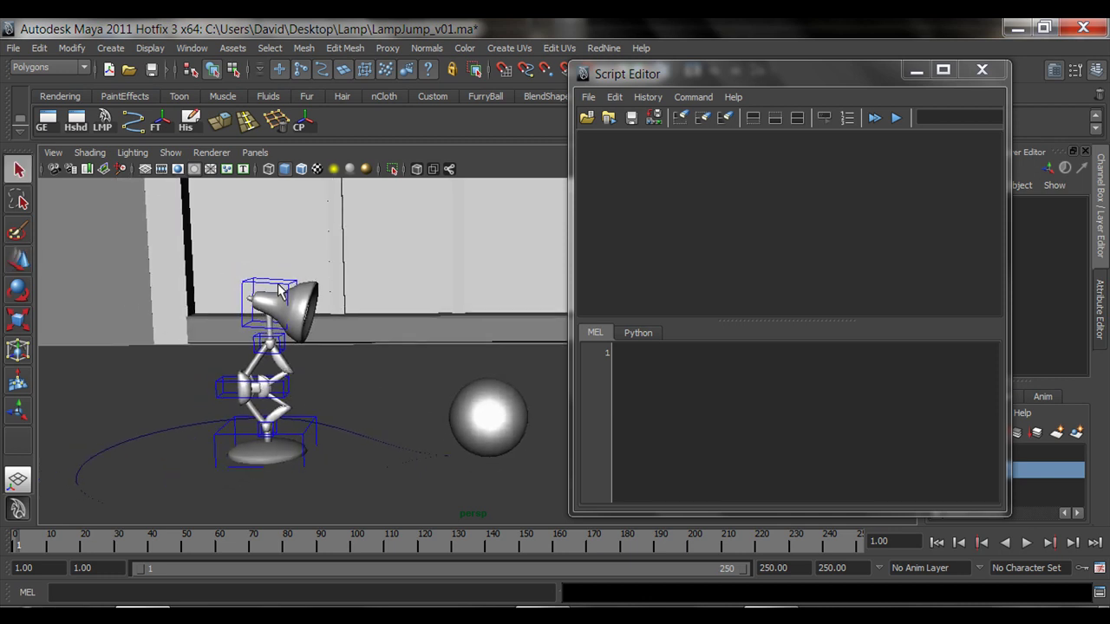
{"action": "left_click", "coordinate": [278, 290]}
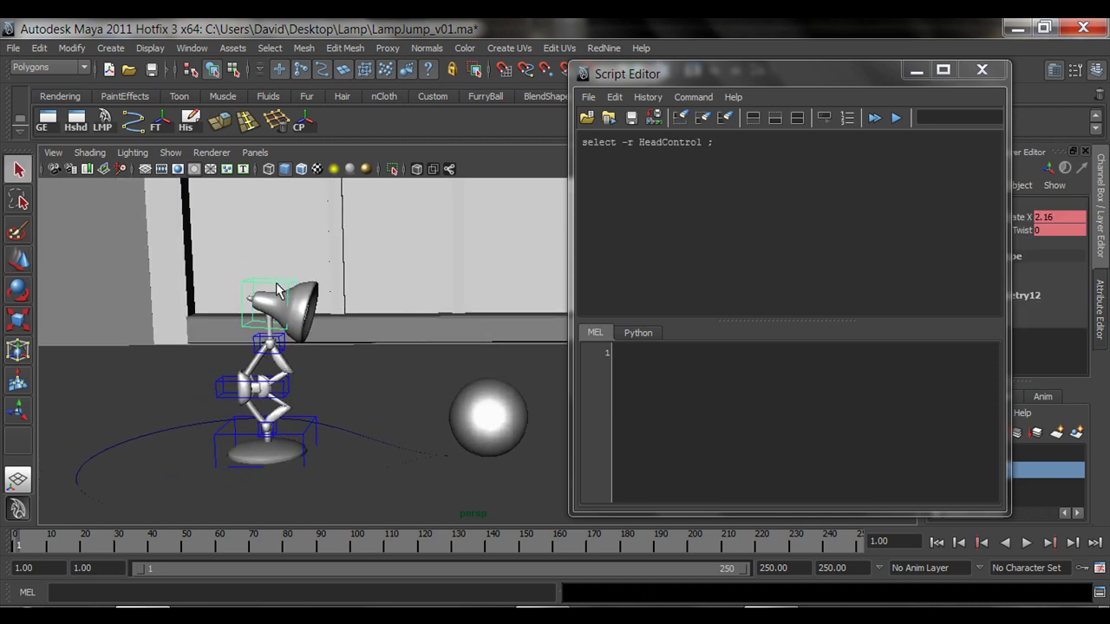
{"action": "left_click", "coordinate": [281, 341], "text": "shift"}
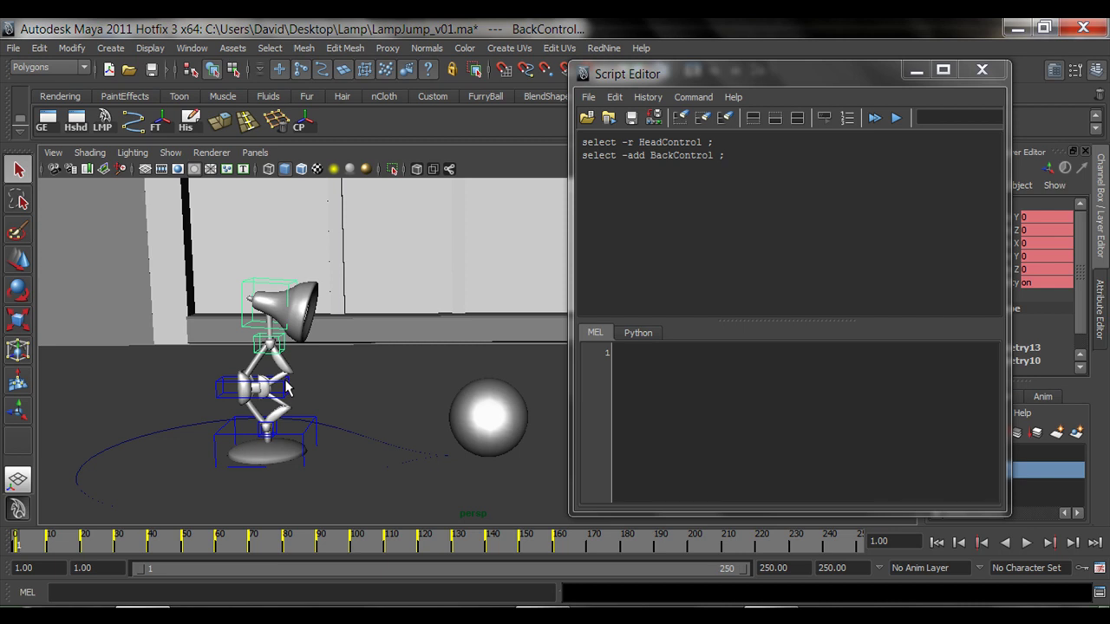
{"action": "left_click", "coordinate": [287, 389], "text": "shift"}
{"action": "left_click", "coordinate": [306, 438], "text": "shift"}
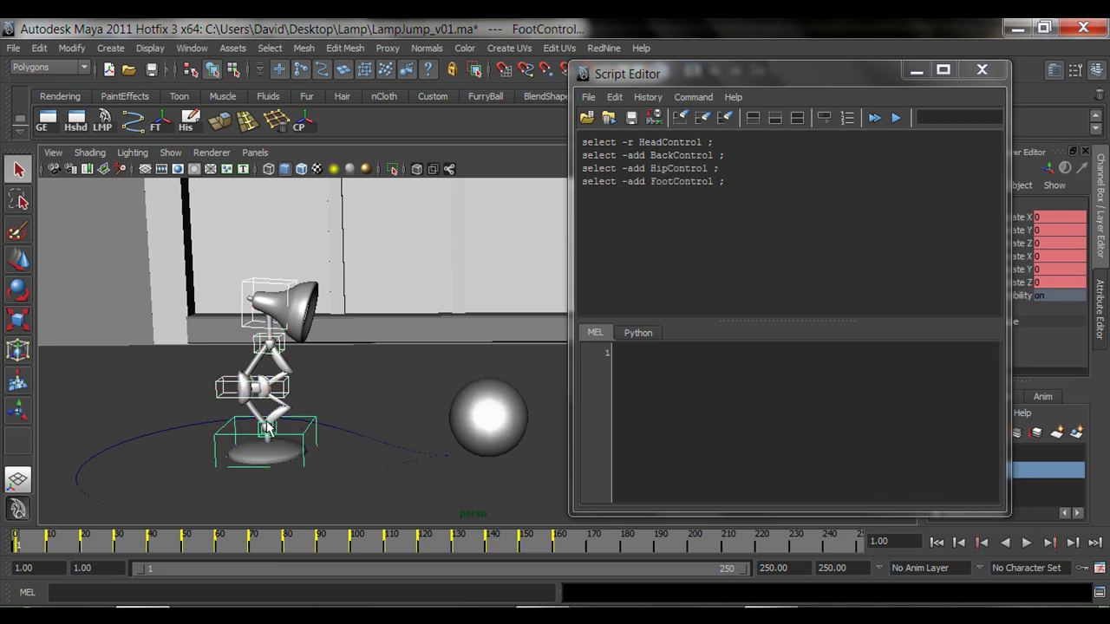
{"action": "left_click", "coordinate": [264, 430], "text": "shift"}
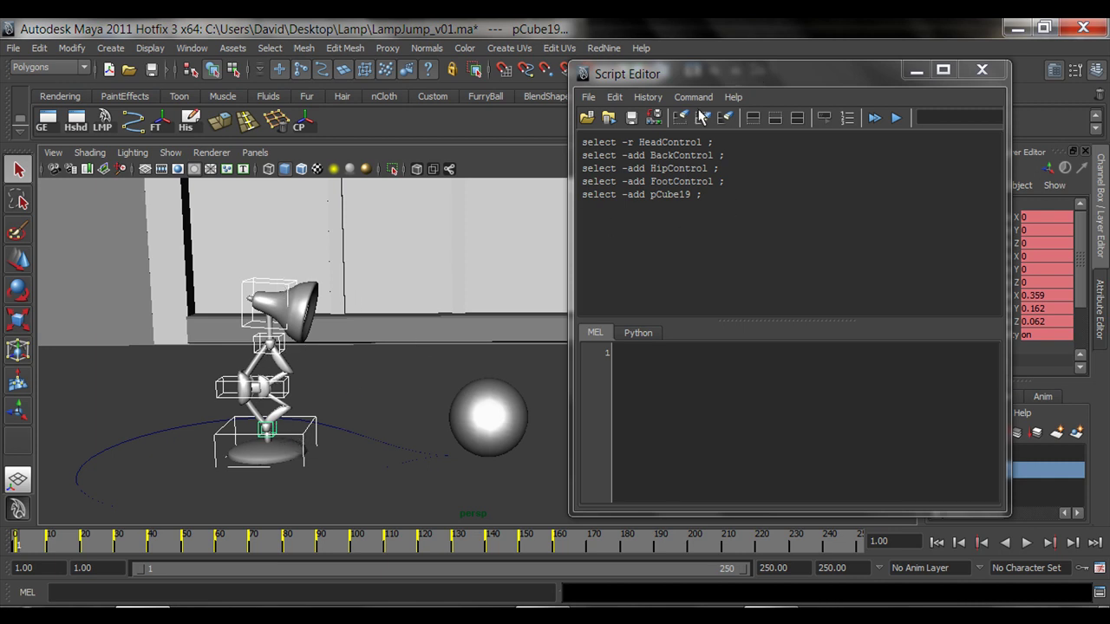
Save the five recorded select commands to the shelf as a MEL script, and clear the Script Editor history
{"action": "left_click_drag", "start_coordinate": [720, 73], "coordinate": [729, 111]}
{"action": "left_click_drag", "start_coordinate": [729, 245], "coordinate": [588, 178]}
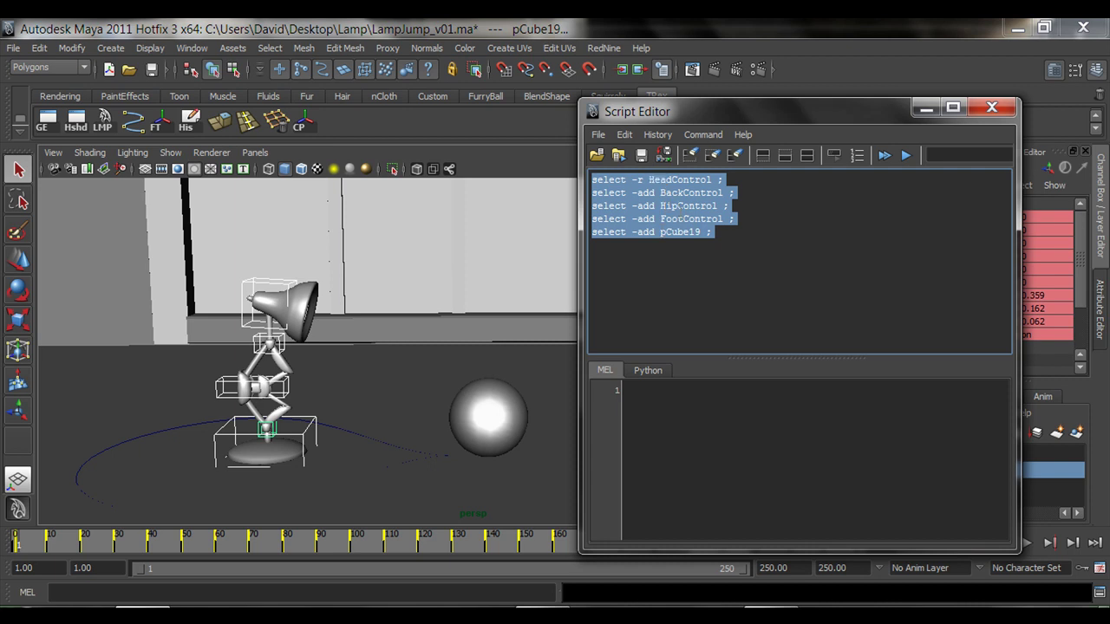
{"action": "middle_click_drag", "start_coordinate": [681, 205], "coordinate": [405, 126]}
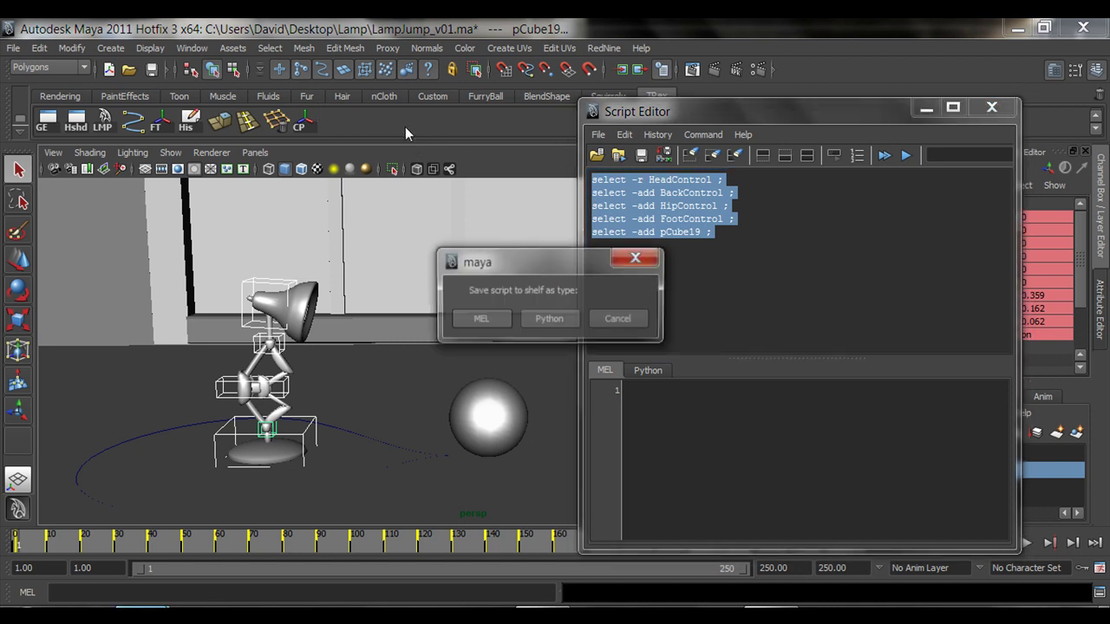
{"action": "left_click", "coordinate": [478, 320]}
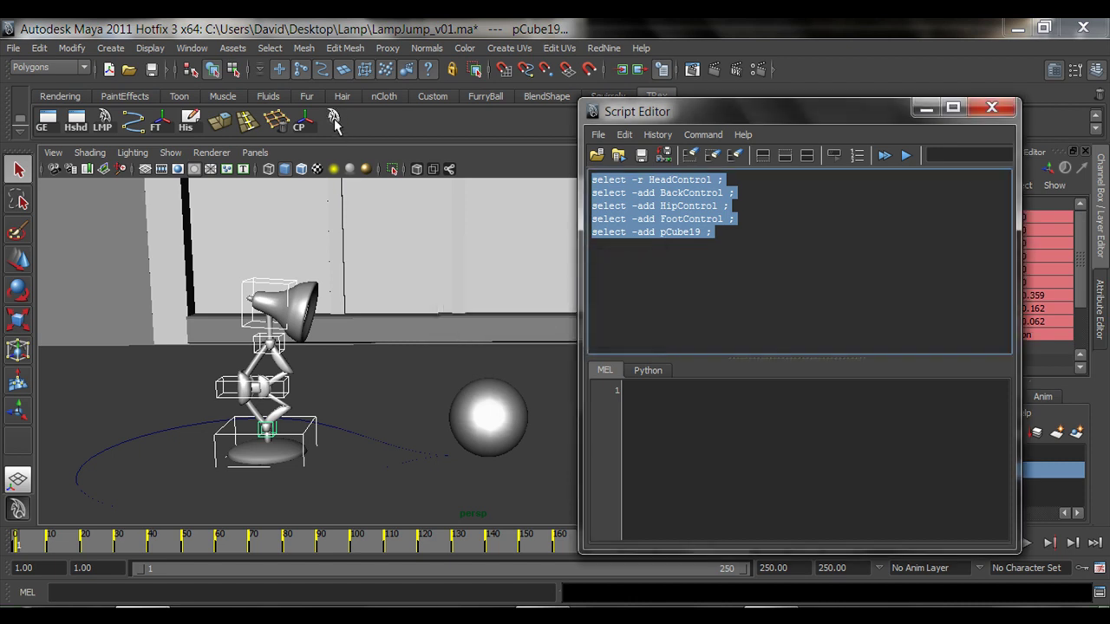
{"action": "left_click", "coordinate": [765, 304]}
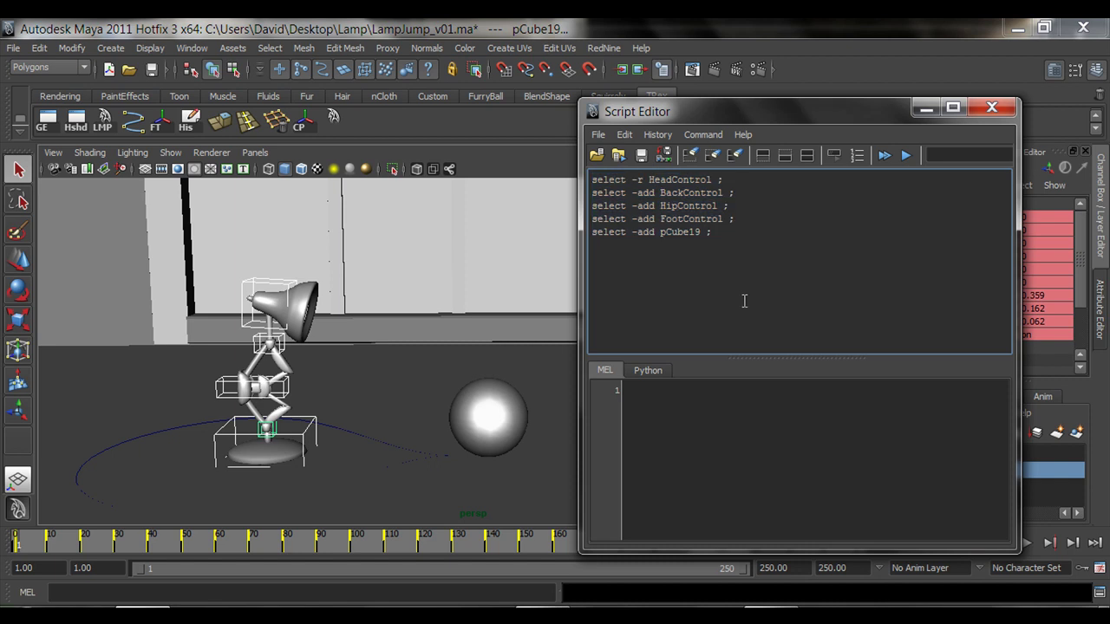
{"action": "left_click", "coordinate": [734, 157]}
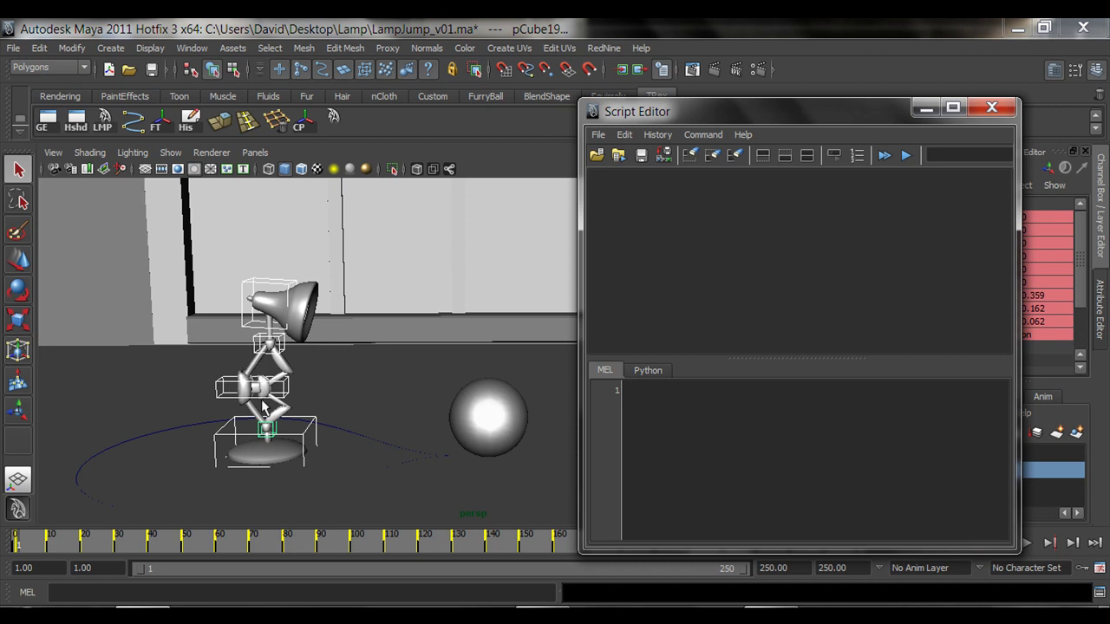
Replace the selection with the Desk, test the new shelf script to reselect the lamp controls, and close the Script Editor
{"action": "left_click", "coordinate": [316, 368]}
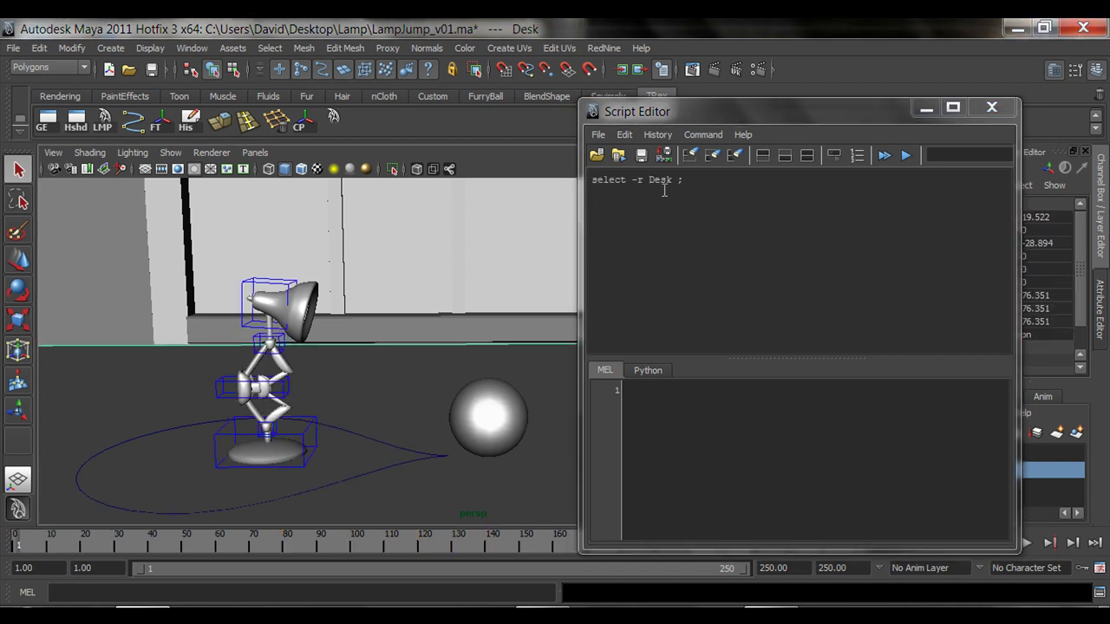
{"action": "left_click_drag", "start_coordinate": [692, 182], "coordinate": [680, 181]}
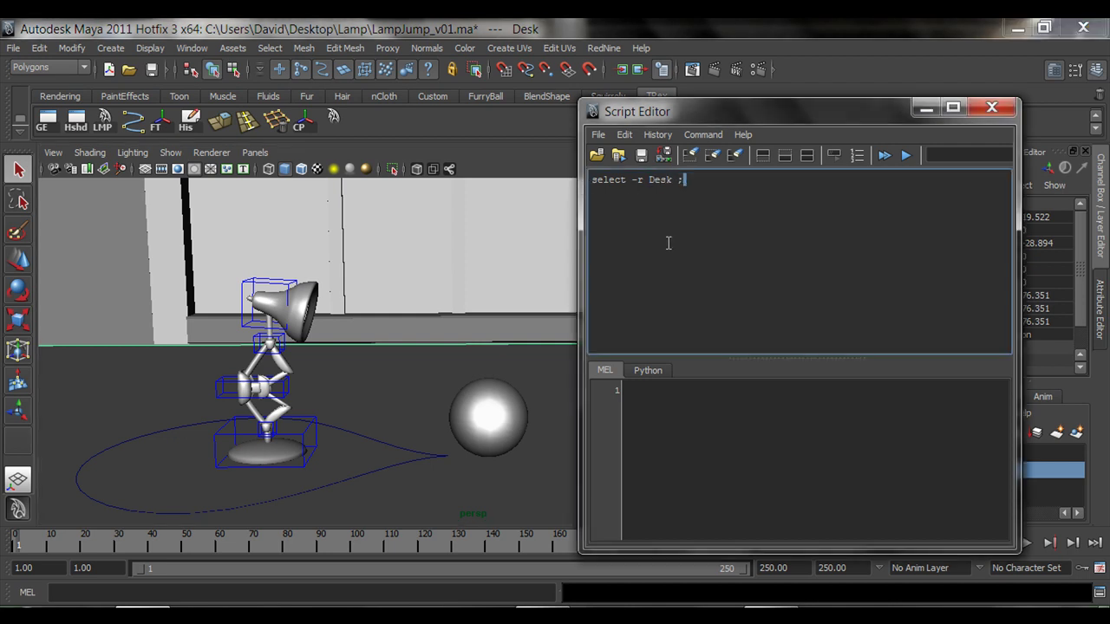
{"action": "left_click", "coordinate": [734, 156]}
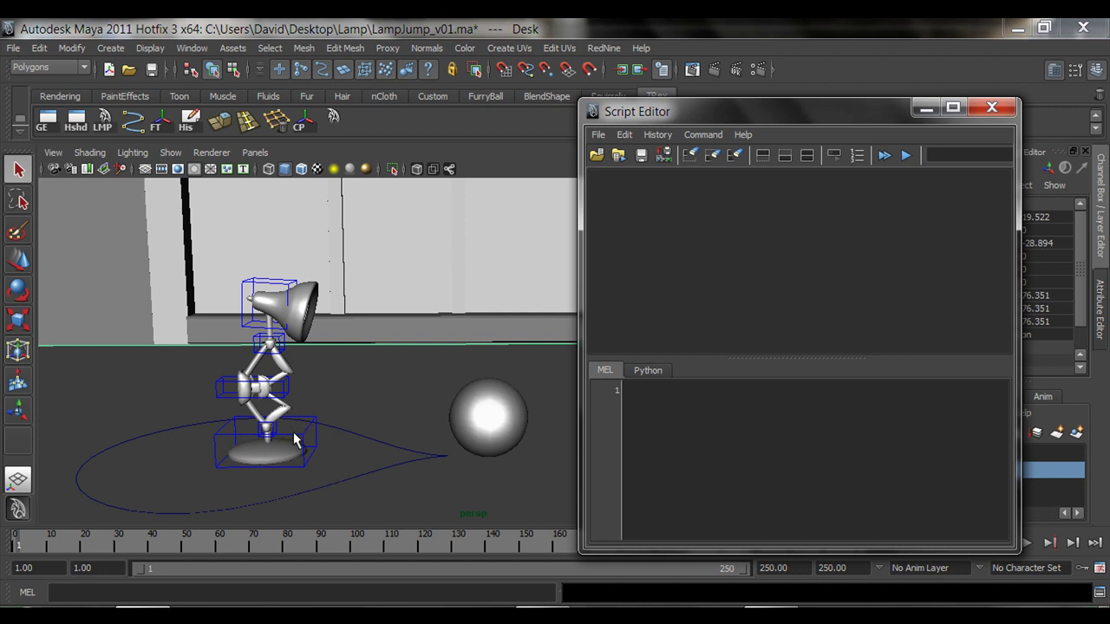
{"action": "left_click", "coordinate": [333, 121]}
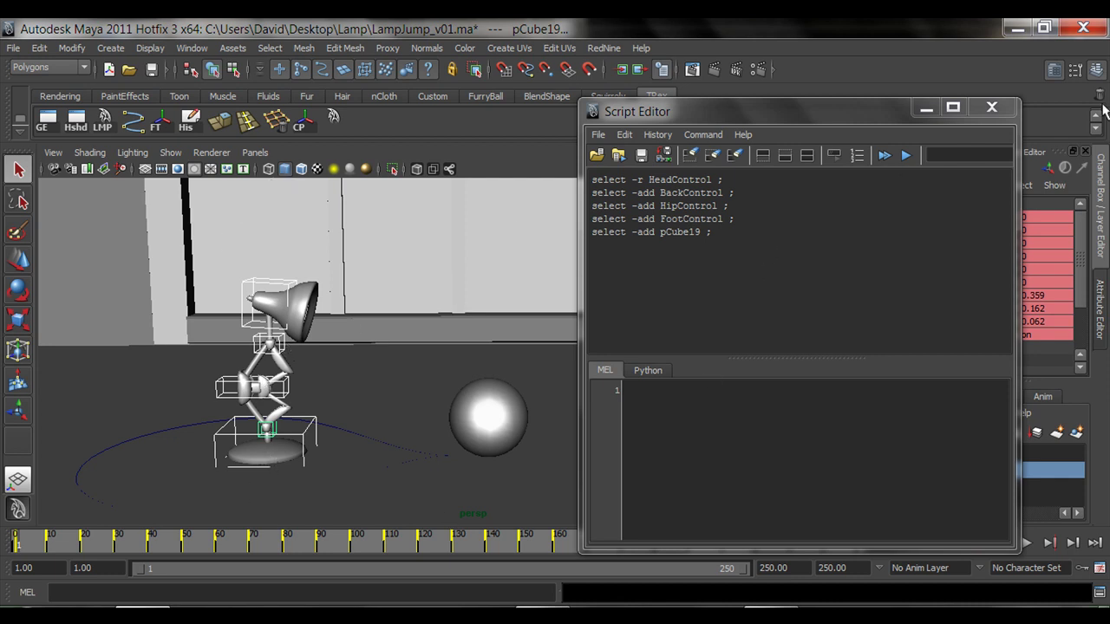
{"action": "left_click", "coordinate": [992, 106]}
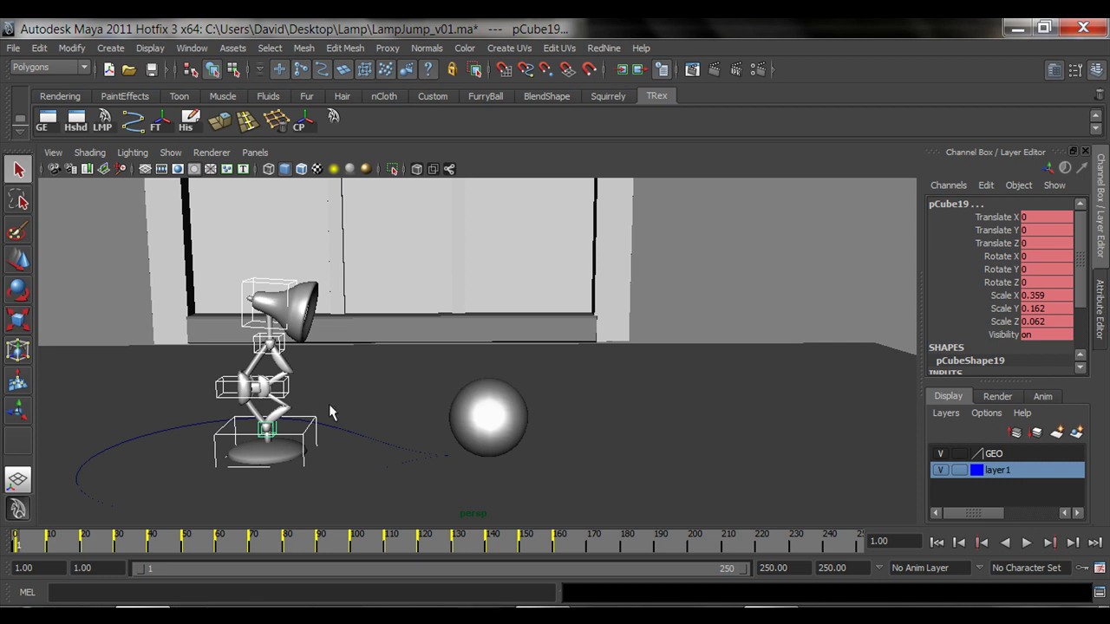
Select the head, back, hip and foot controls by hand, deselect them, and reselect all lamp controls with the shelf script
{"action": "left_click", "coordinate": [291, 286]}
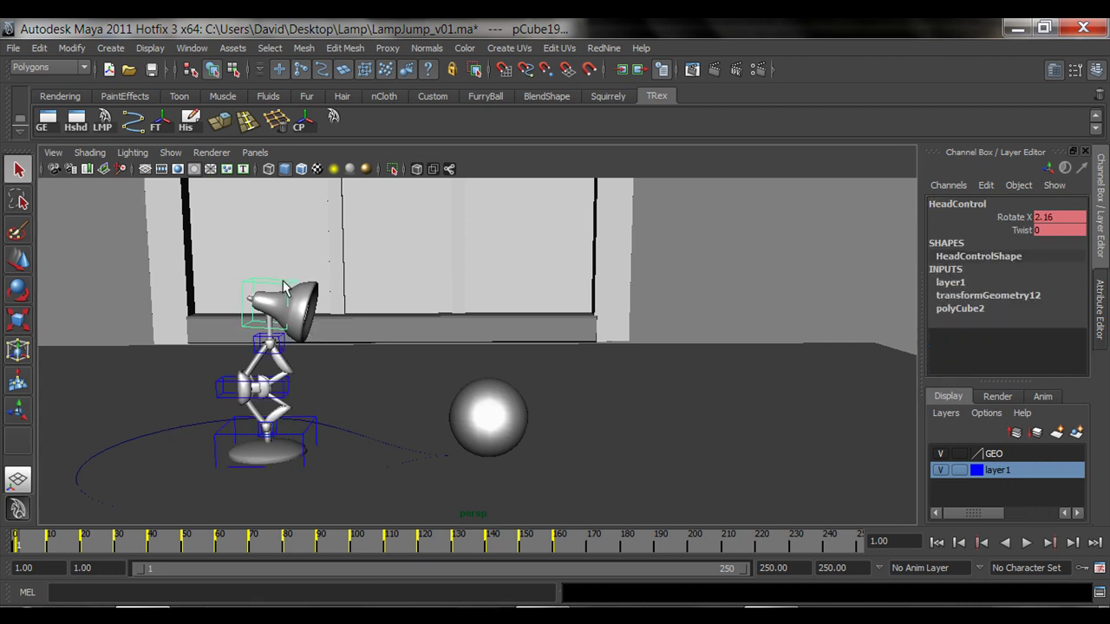
{"action": "left_click", "coordinate": [283, 345]}
{"action": "left_click", "coordinate": [224, 391]}
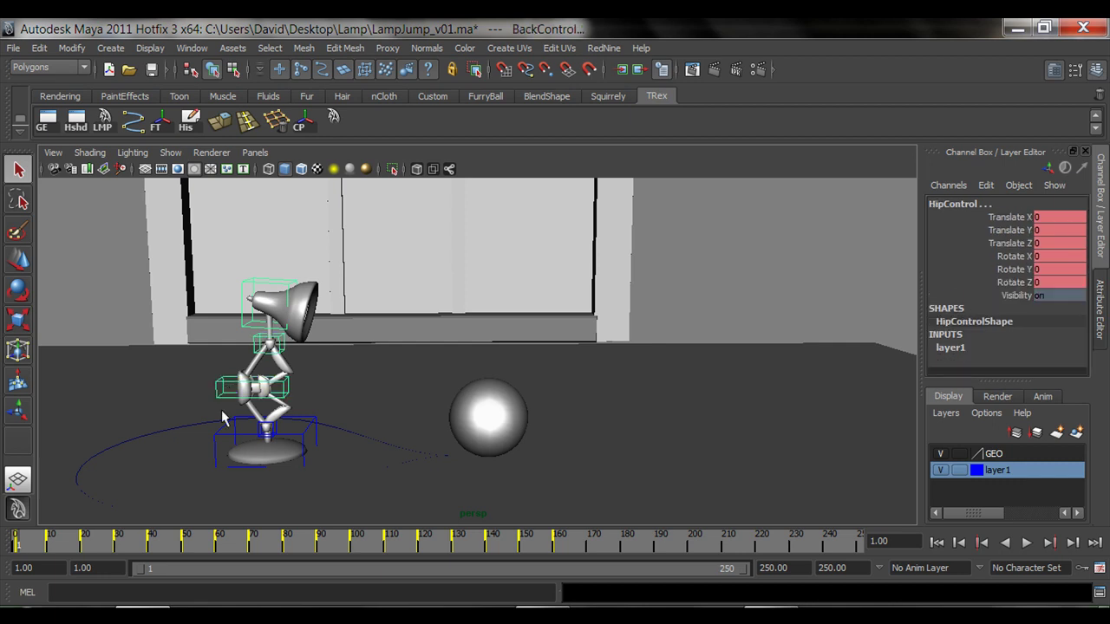
{"action": "left_click", "coordinate": [223, 435]}
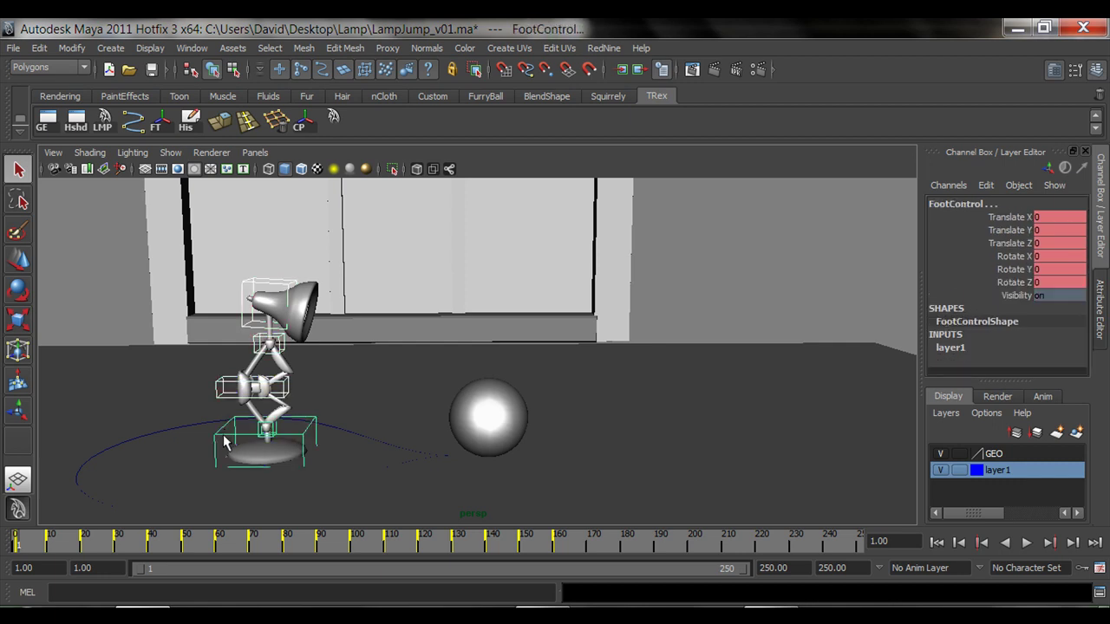
{"action": "left_click", "coordinate": [386, 305]}
{"action": "left_click", "coordinate": [334, 115]}
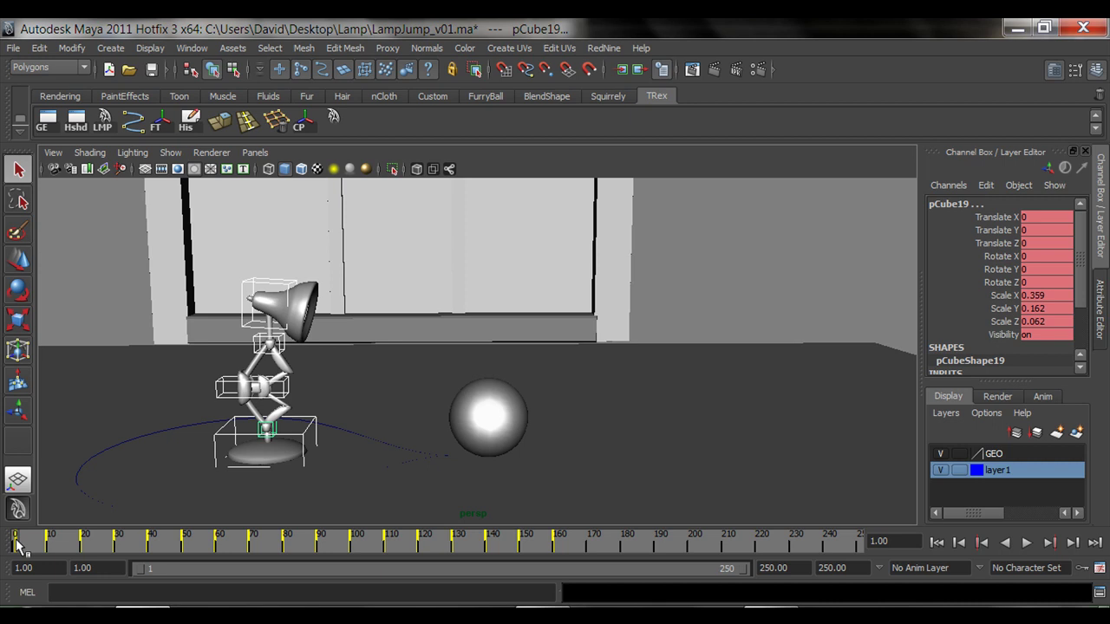
Step through the lamp's keyframed poses from frame 1 to frame 160, looping around to review the sequence again
{"action": "key", "text": "period"}
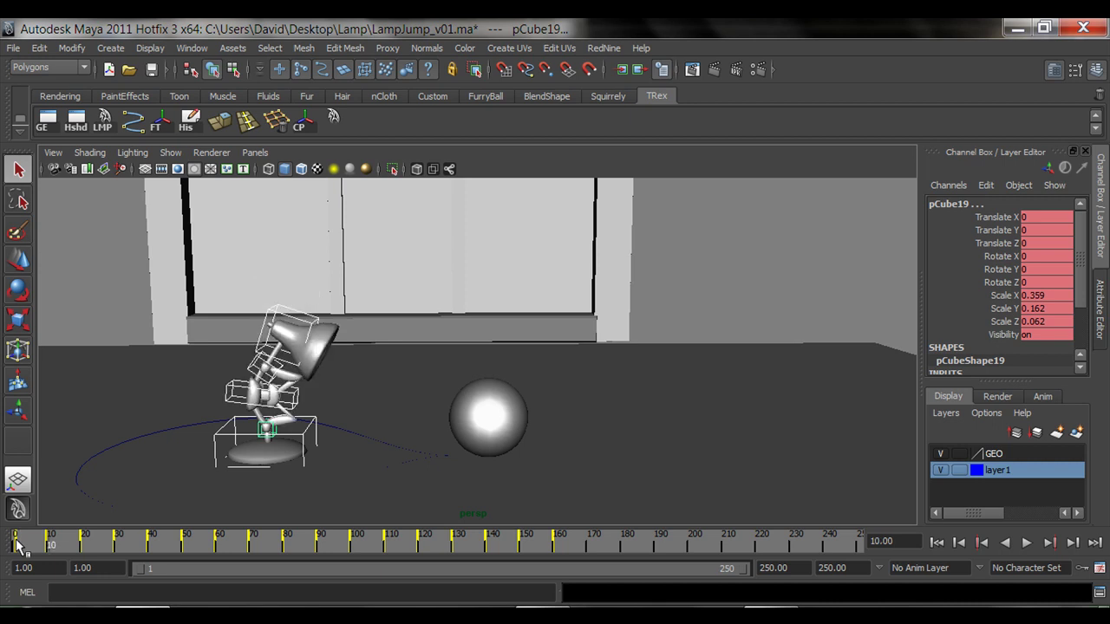
{"action": "key", "text": "comma"}
{"action": "key", "text": "period"}
{"action": "key", "text": "comma"}
{"action": "key", "text": "period"}
{"action": "key", "text": "period"}
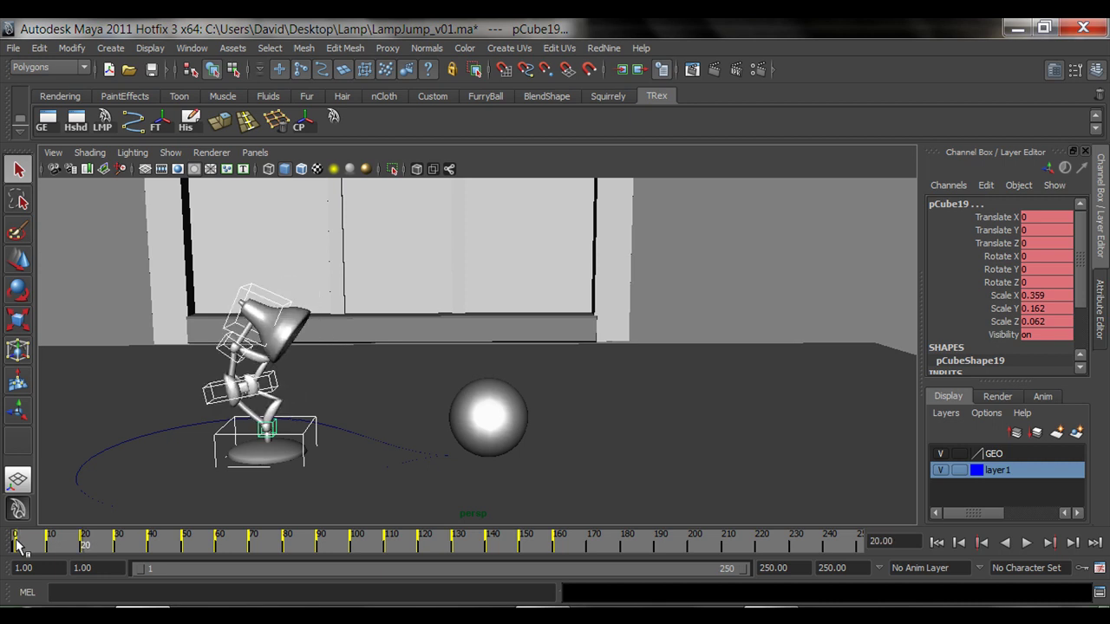
{"action": "key", "text": "period"}
{"action": "key", "text": "period"}
{"action": "key", "text": "period"}
{"action": "key", "text": "period"}
{"action": "key", "text": "period"}
{"action": "key", "text": "period"}
{"action": "key", "text": "period"}
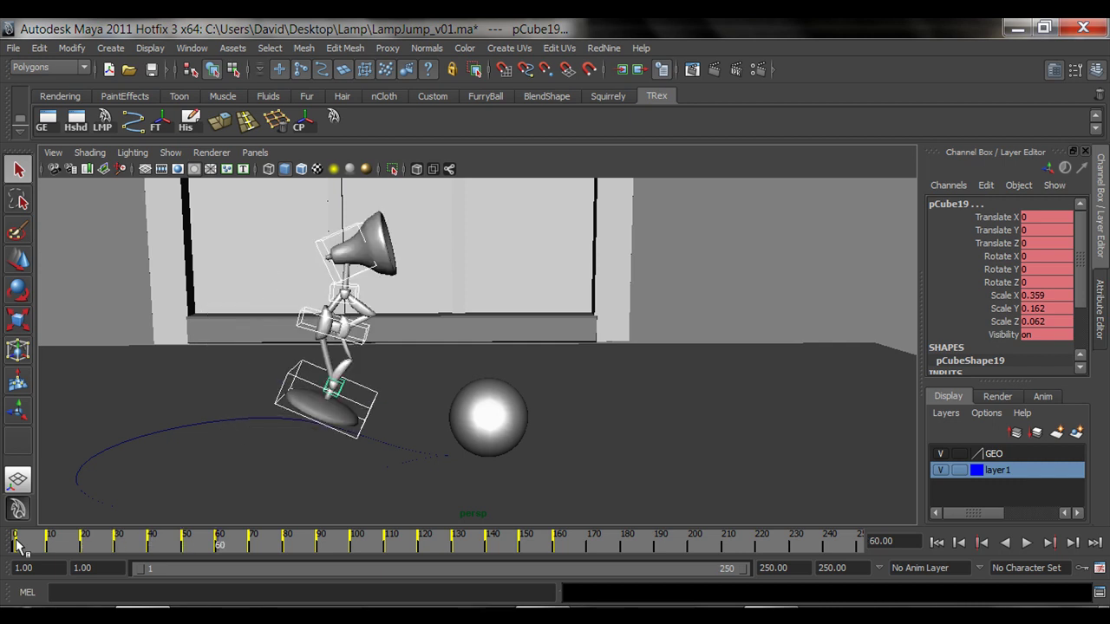
{"action": "key", "text": "period"}
{"action": "key", "text": "period"}
{"action": "key", "text": "period"}
{"action": "key", "text": "period"}
{"action": "key", "text": "period"}
{"action": "key", "text": "period"}
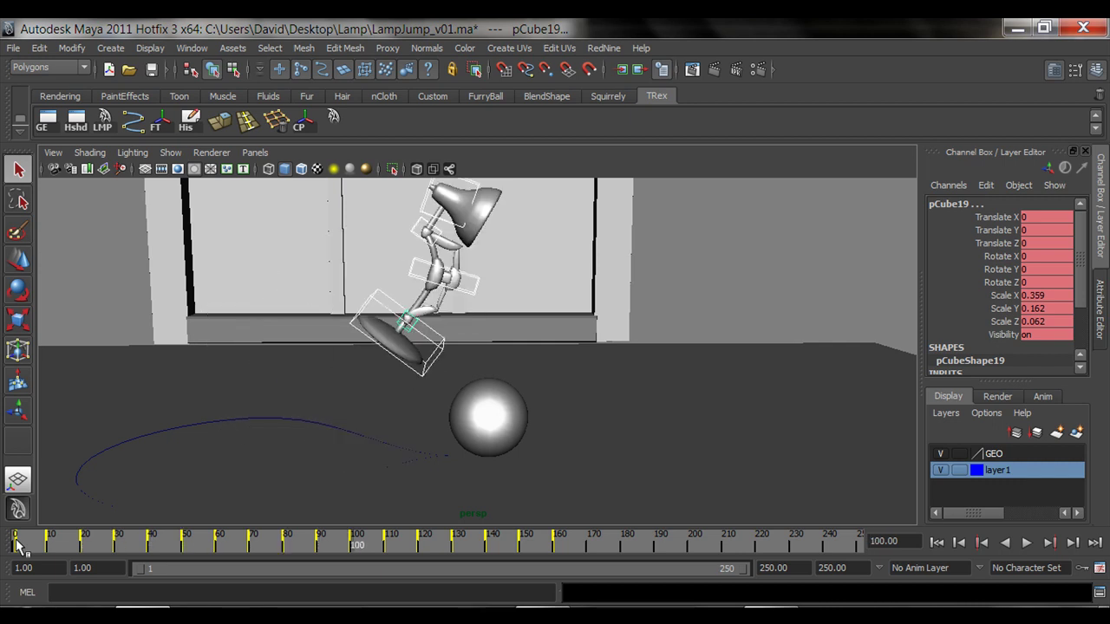
{"action": "key", "text": "period"}
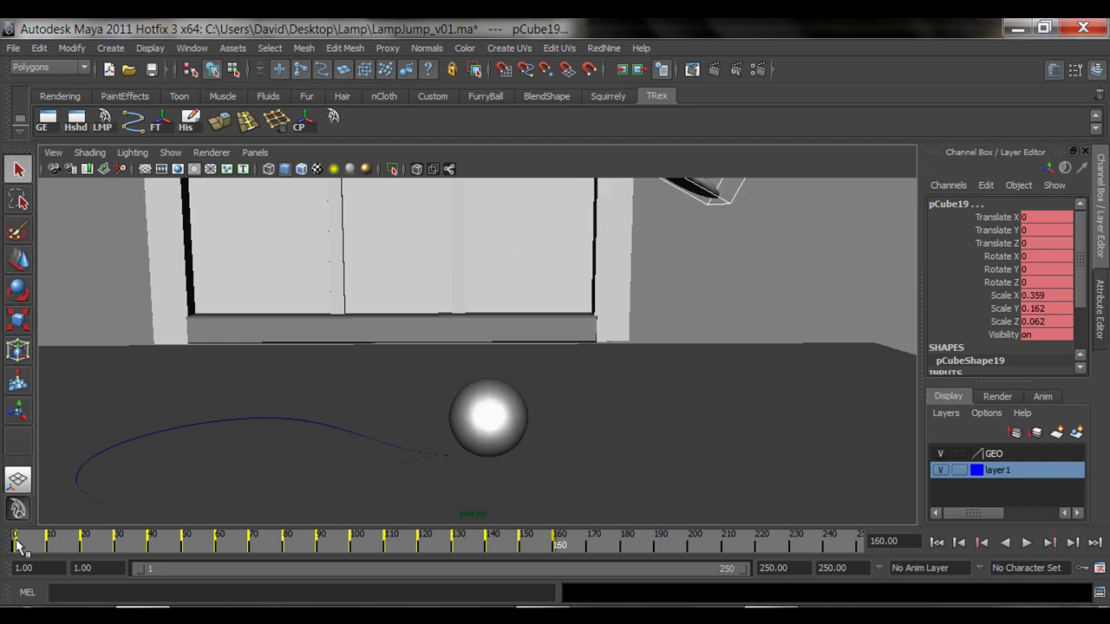
{"action": "key", "text": "period"}
{"action": "key", "text": "period"}
{"action": "key", "text": "period"}
{"action": "key", "text": "period"}
{"action": "key", "text": "period"}
{"action": "key", "text": "period"}
{"action": "key", "text": "period"}
{"action": "key", "text": "period"}
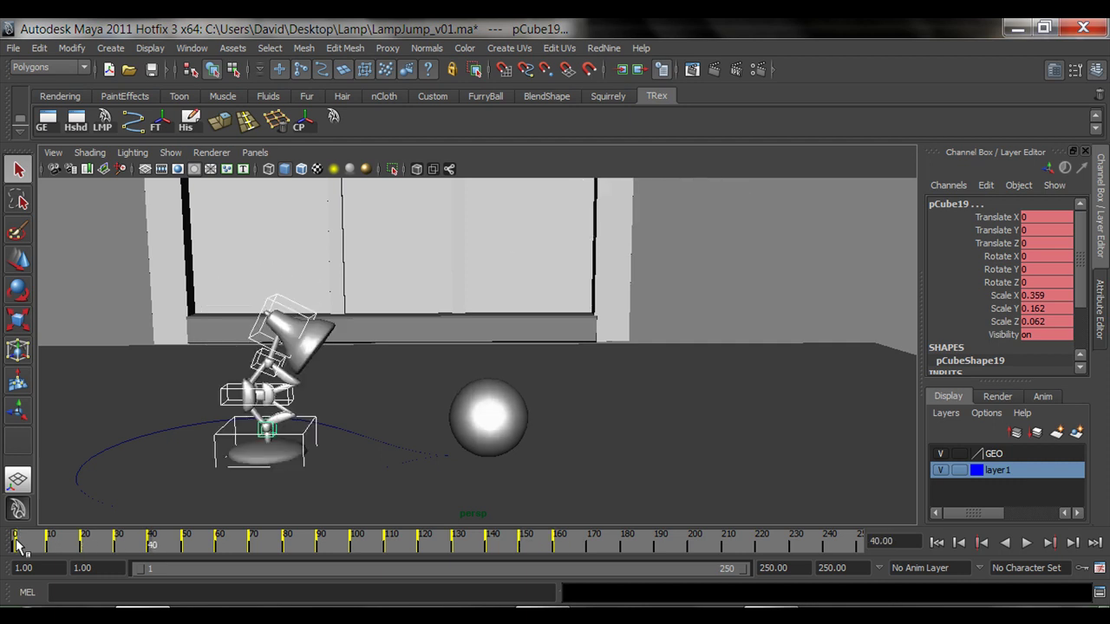
{"action": "key", "text": "period"}
{"action": "key", "text": "period"}
{"action": "key", "text": "period"}
{"action": "key", "text": "period"}
{"action": "key", "text": "period"}
{"action": "key", "text": "period"}
{"action": "key", "text": "period"}
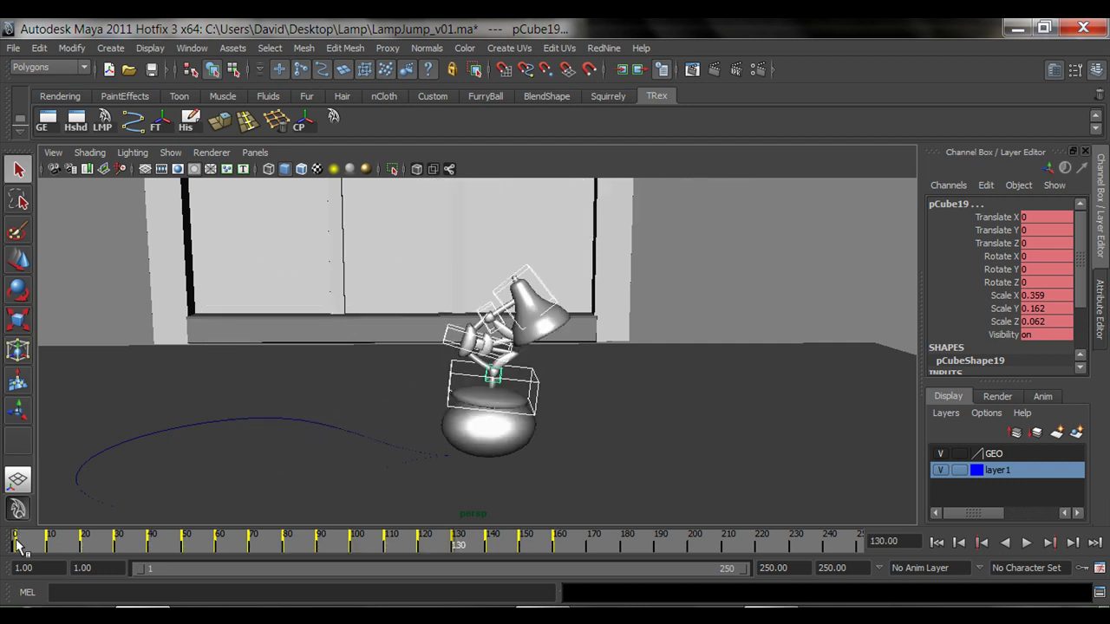
{"action": "key", "text": "period"}
{"action": "key", "text": "period"}
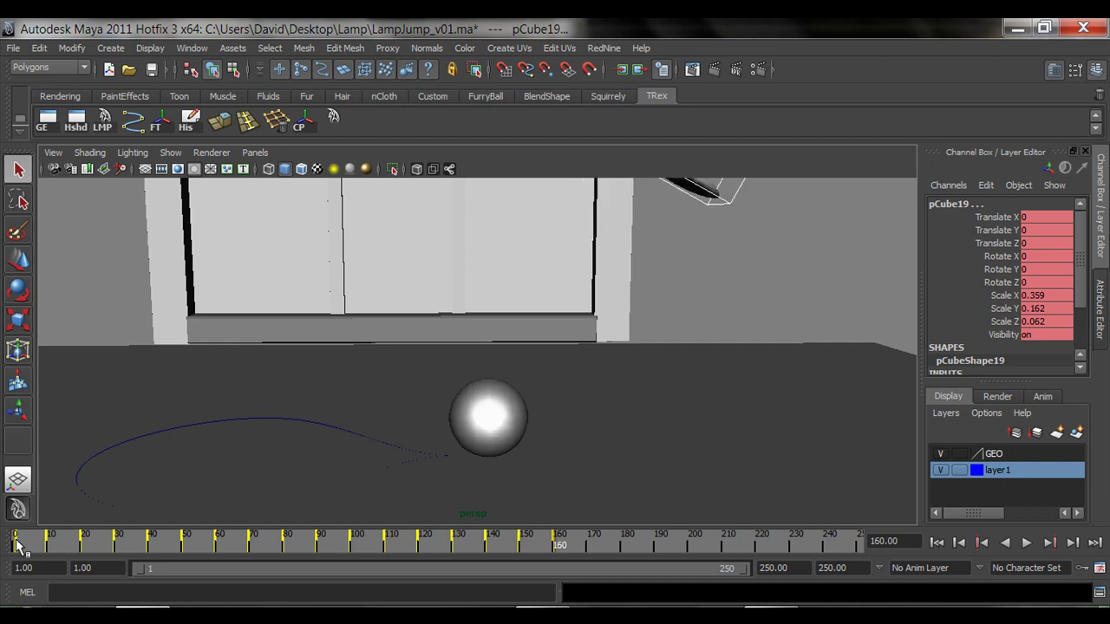
Return to the start of the timeline, step through the lamp's keyframes up to frame 70, and step back to frame 1
{"action": "left_click", "coordinate": [17, 545]}
{"action": "key", "text": "period"}
{"action": "key", "text": "period"}
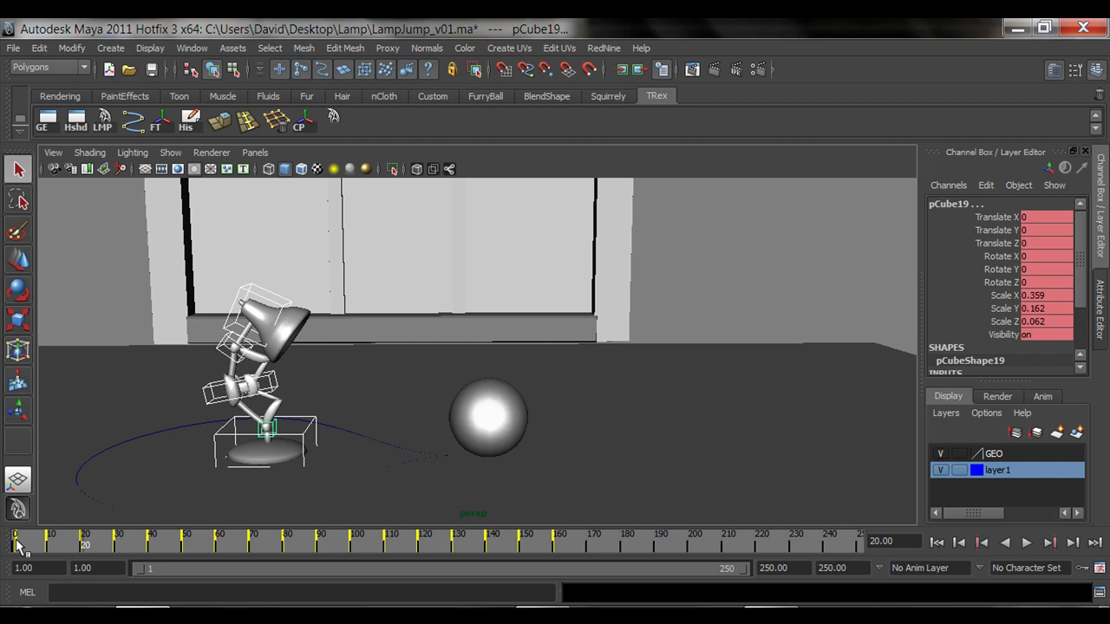
{"action": "key", "text": "period"}
{"action": "key", "text": "period"}
{"action": "key", "text": "period"}
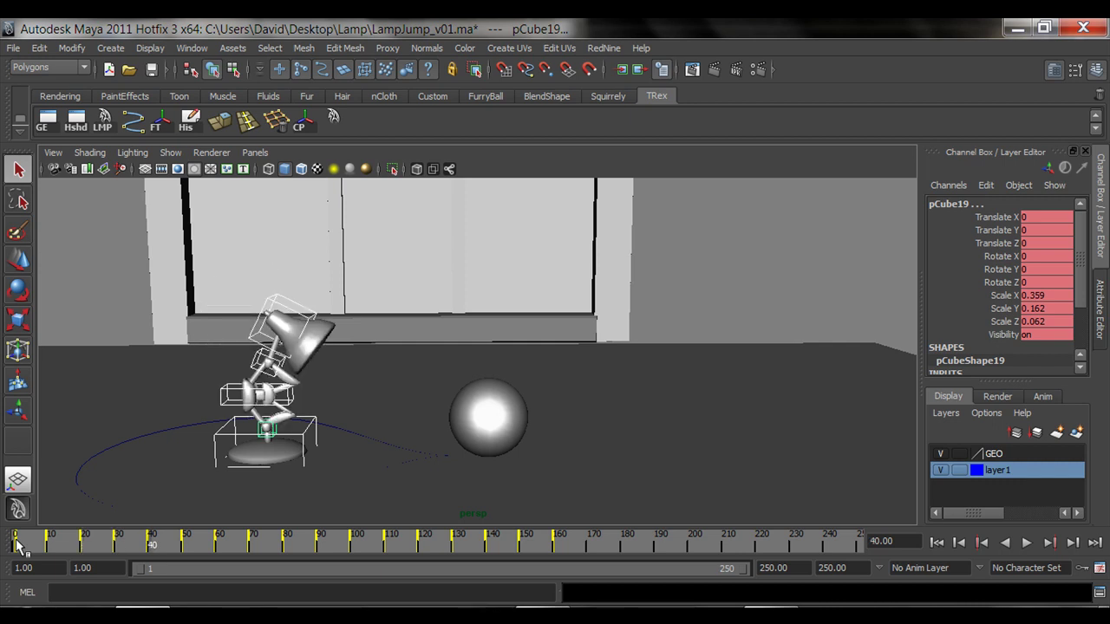
{"action": "key", "text": "period"}
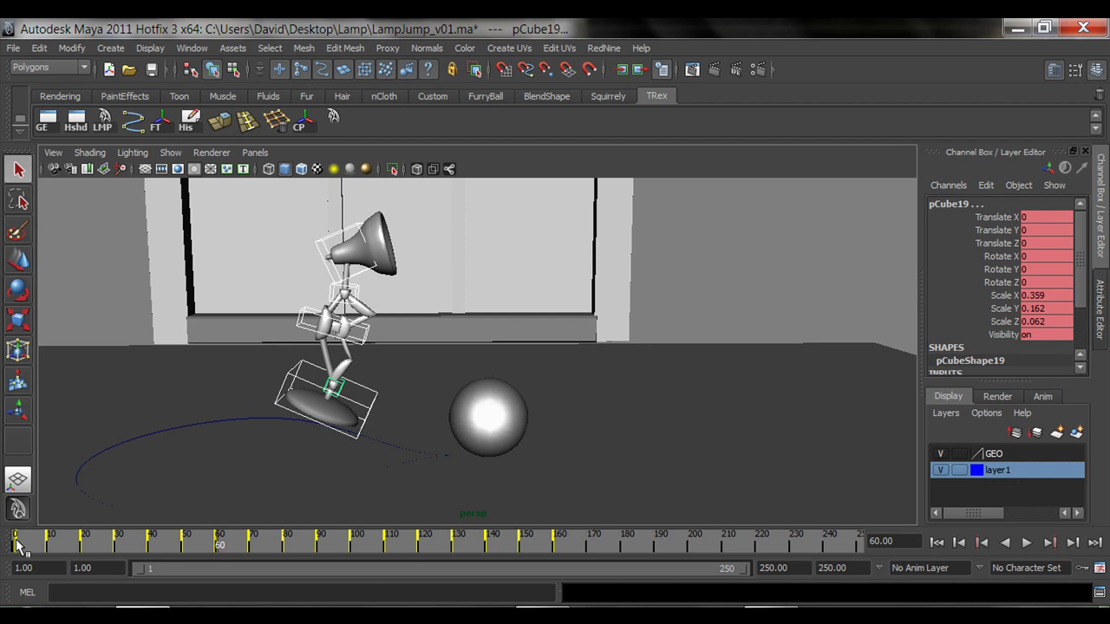
{"action": "key", "text": "period"}
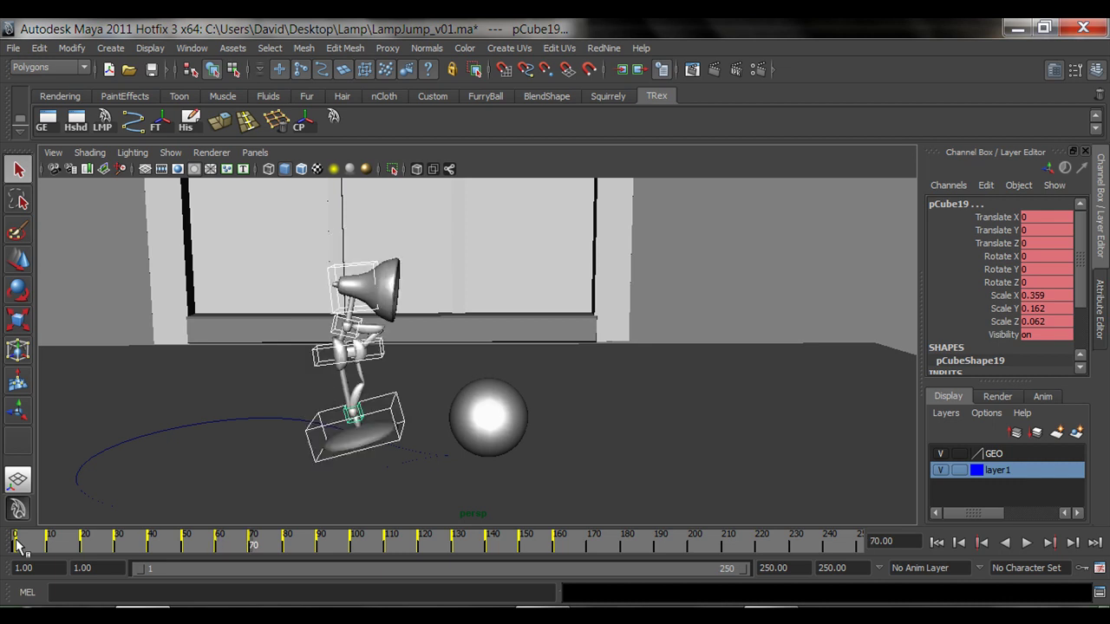
{"action": "key", "text": "comma"}
{"action": "key", "text": "comma"}
{"action": "key", "text": "comma"}
{"action": "key", "text": "comma"}
{"action": "key", "text": "comma"}
{"action": "key", "text": "comma"}
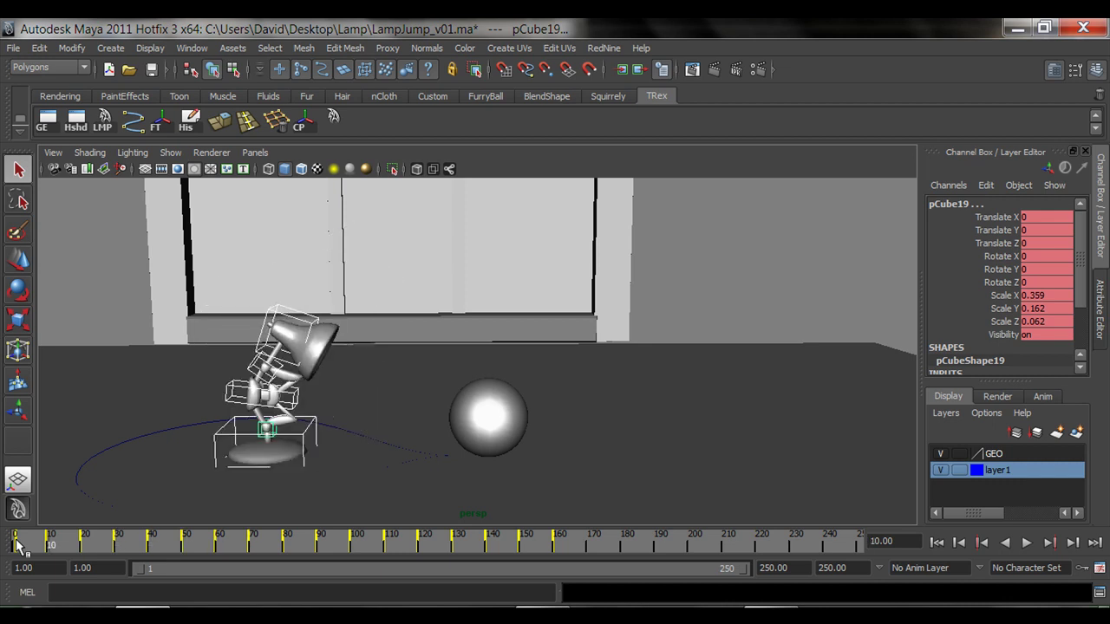
{"action": "key", "text": "comma"}
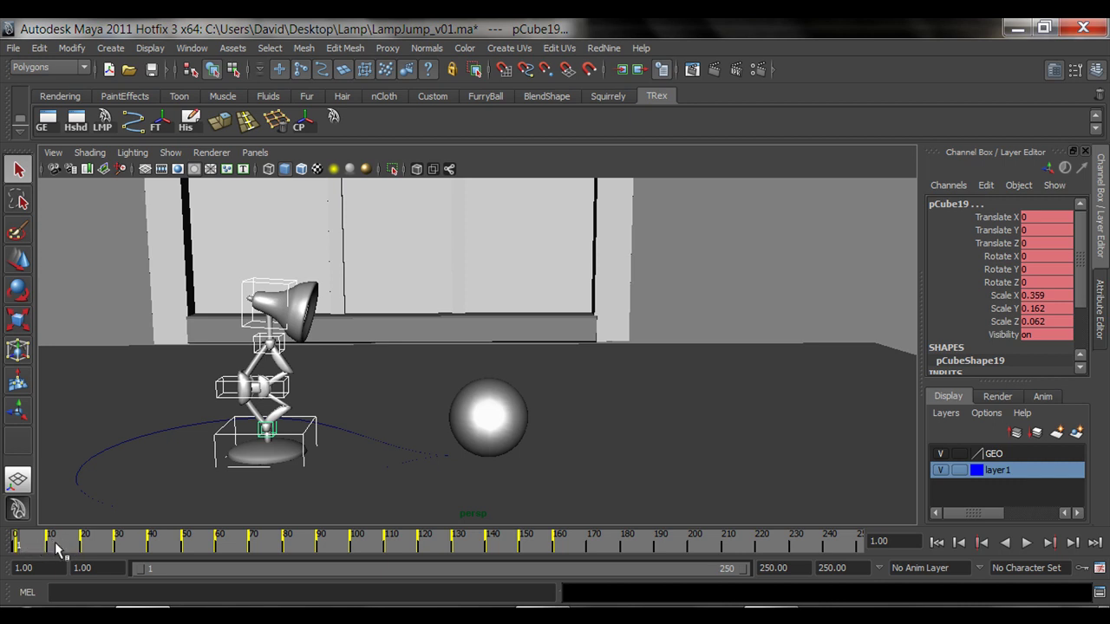
Preview the lamp's motion between frame 1 and frame 10, ending at frame 1
{"action": "key", "text": "alt+v"}
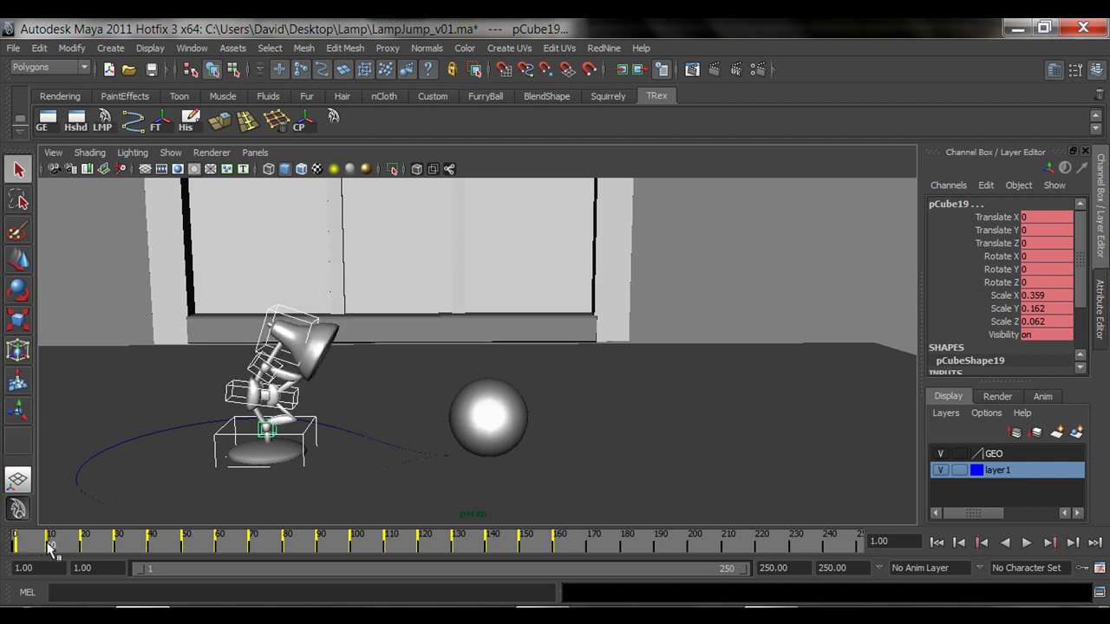
{"action": "key", "text": "alt+v"}
{"action": "key", "text": "alt+shift+v"}
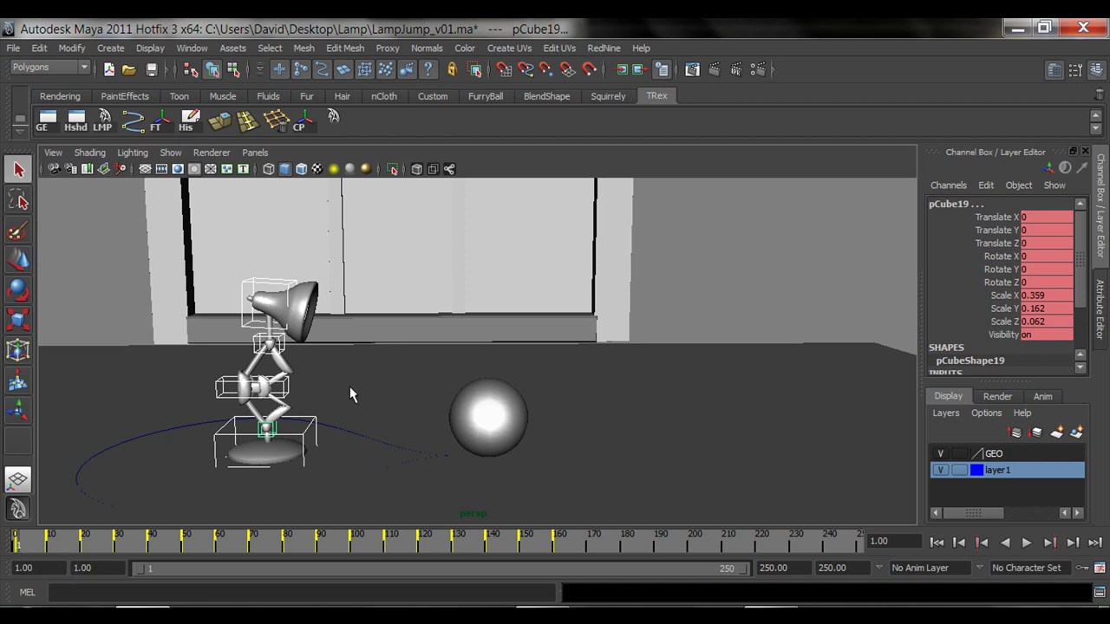
Compare the head control's pose at frames 1 and 10, and reselect all lamp controls with the shelf script
{"action": "left_click", "coordinate": [317, 386]}
{"action": "left_click", "coordinate": [260, 293]}
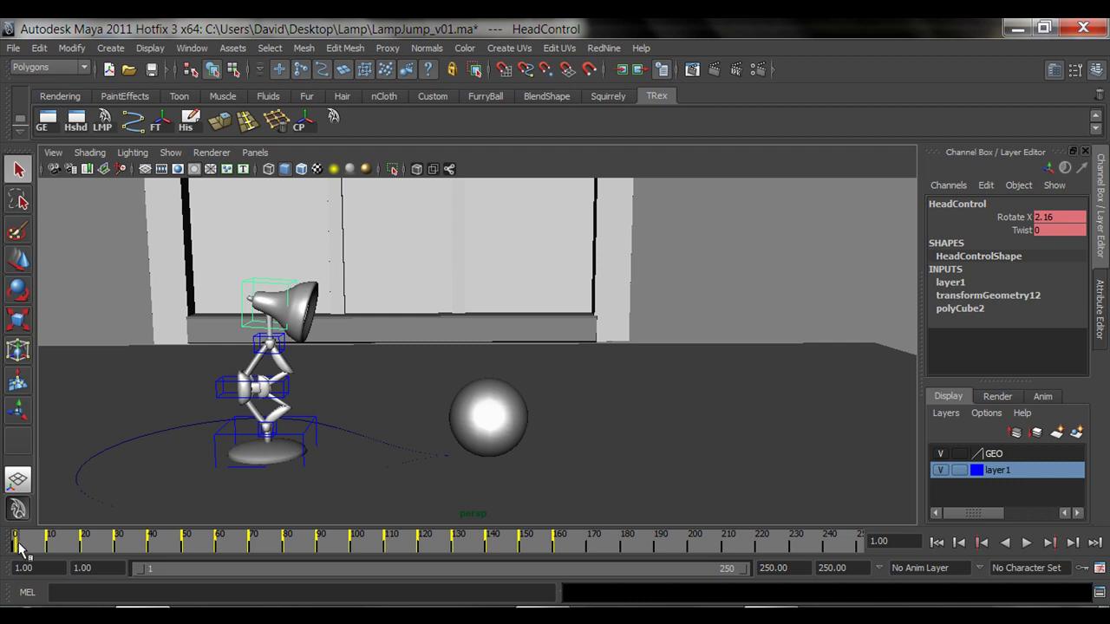
{"action": "left_click", "coordinate": [49, 545]}
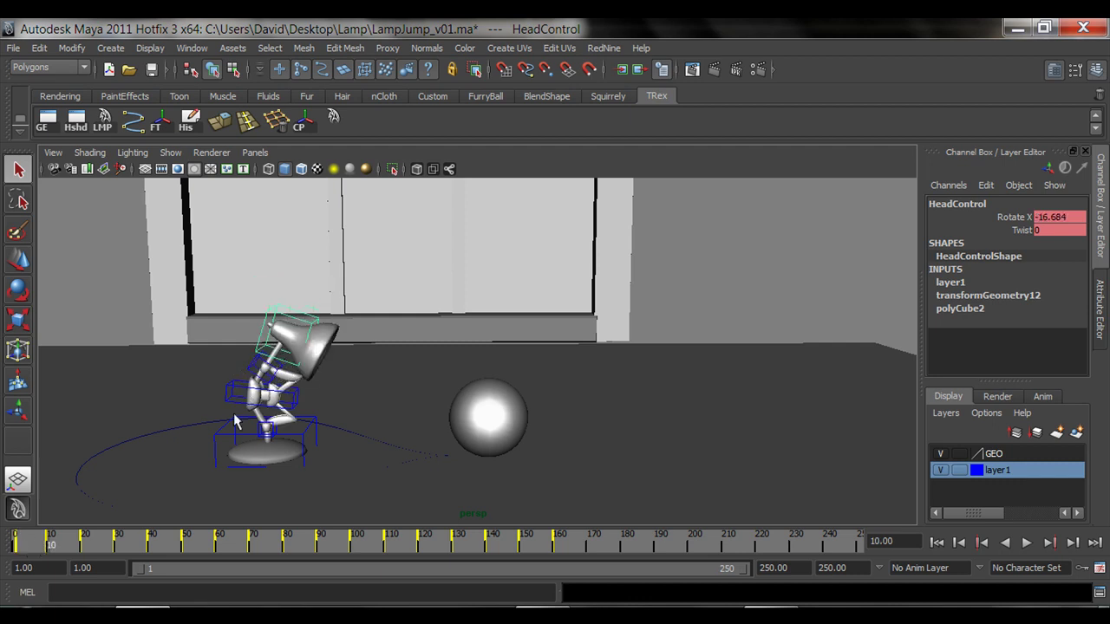
{"action": "left_click", "coordinate": [333, 117]}
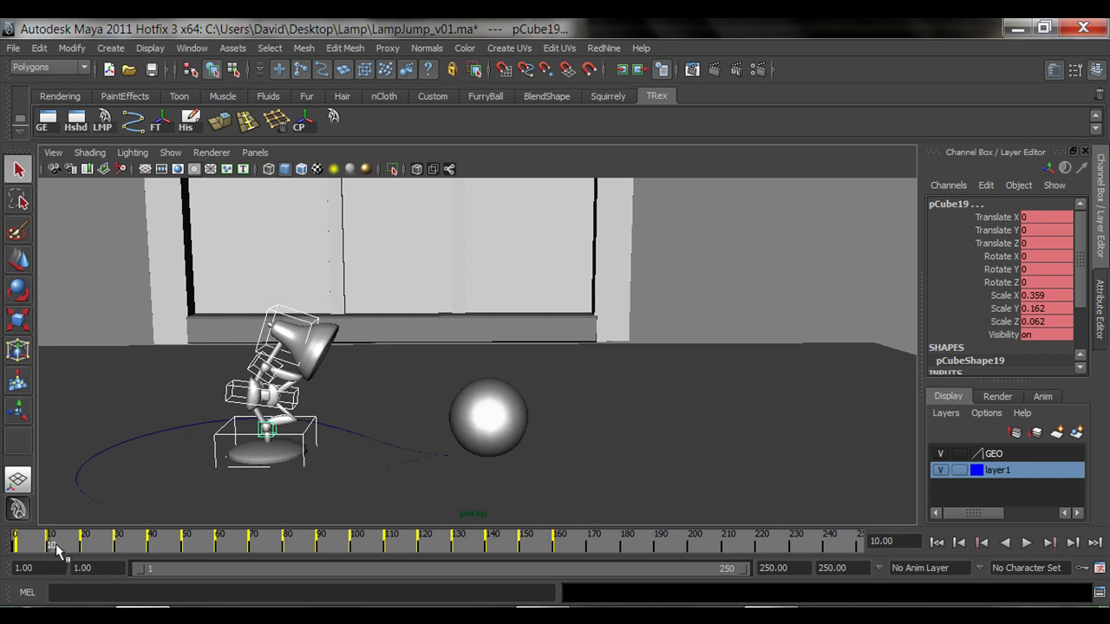
Examine the lamp's keyed poses at frames 20 and 30, return to frame 20, and advance through the keys to frame 50
{"action": "left_click", "coordinate": [78, 542]}
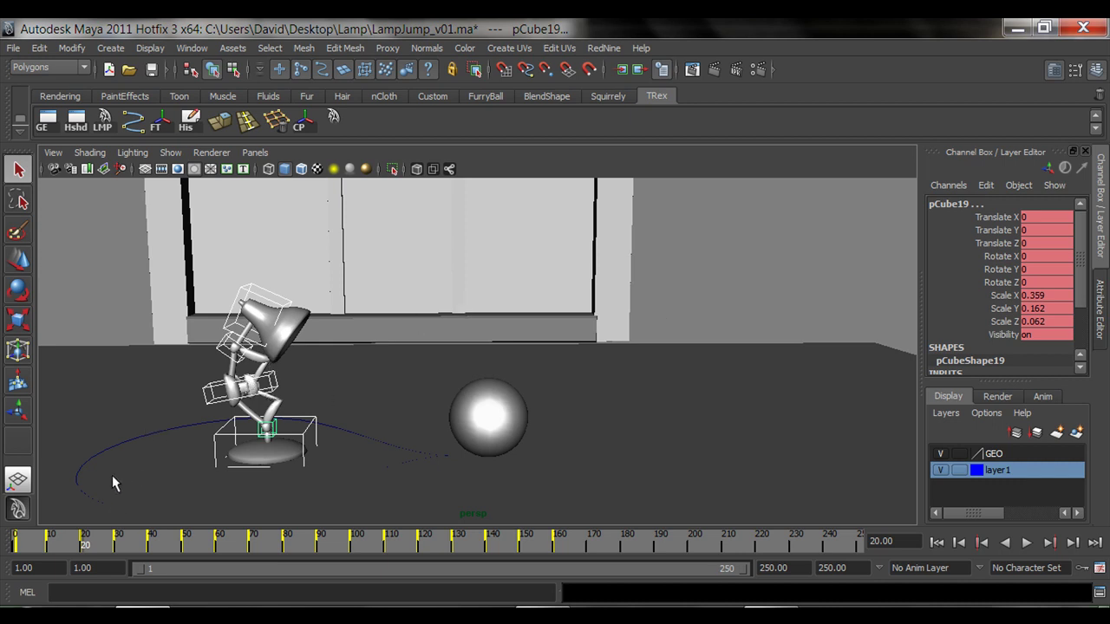
{"action": "left_click", "coordinate": [115, 548]}
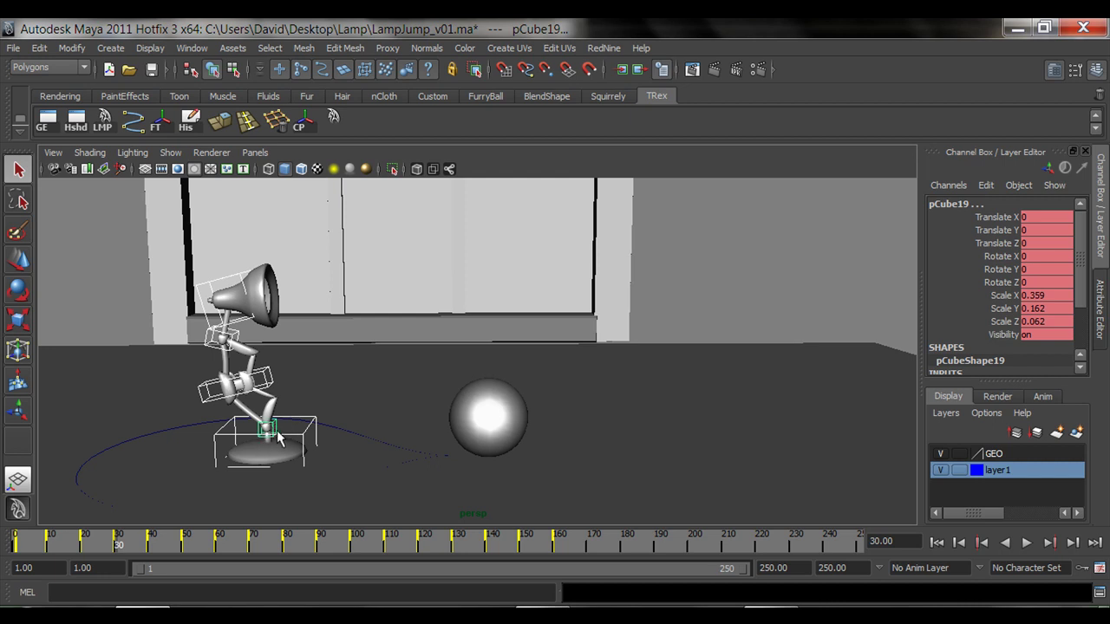
{"action": "left_click", "coordinate": [86, 543]}
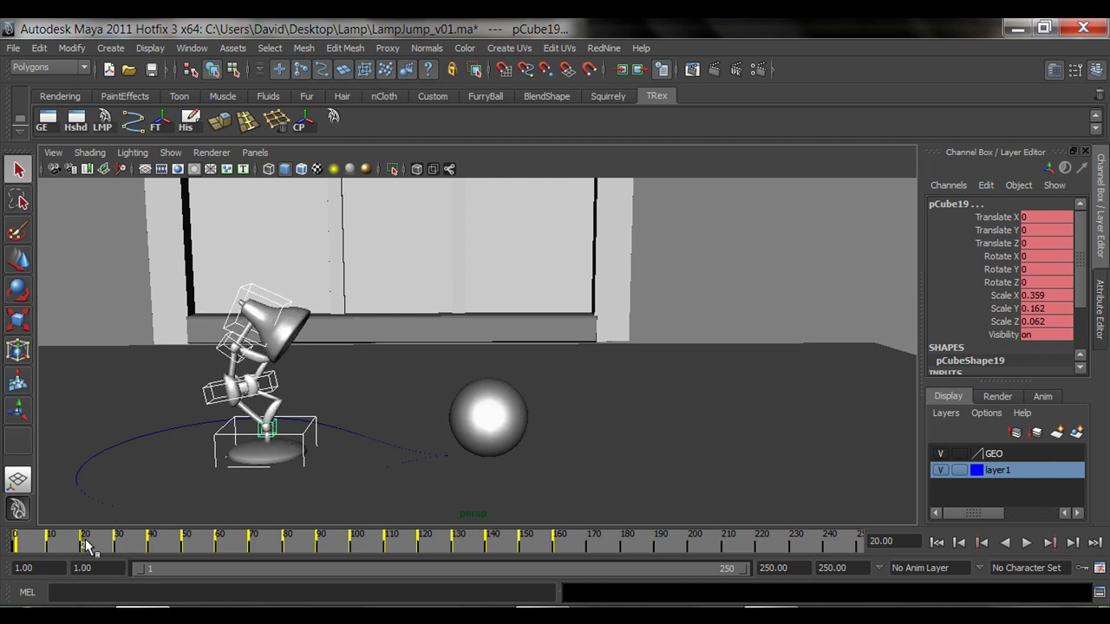
{"action": "key", "text": "."}
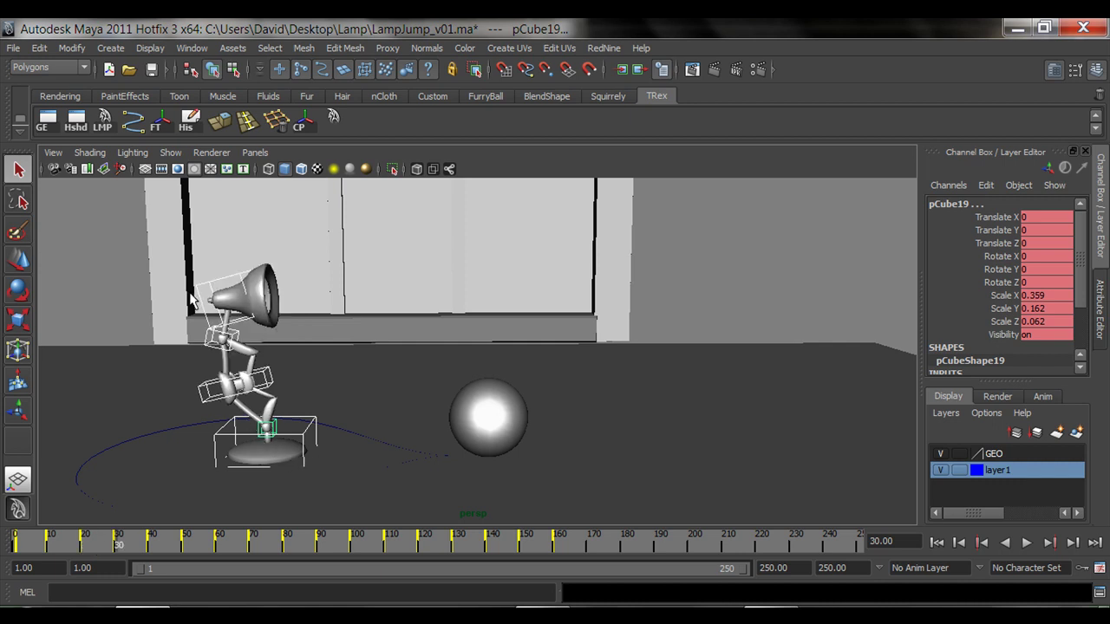
{"action": "key", "text": "."}
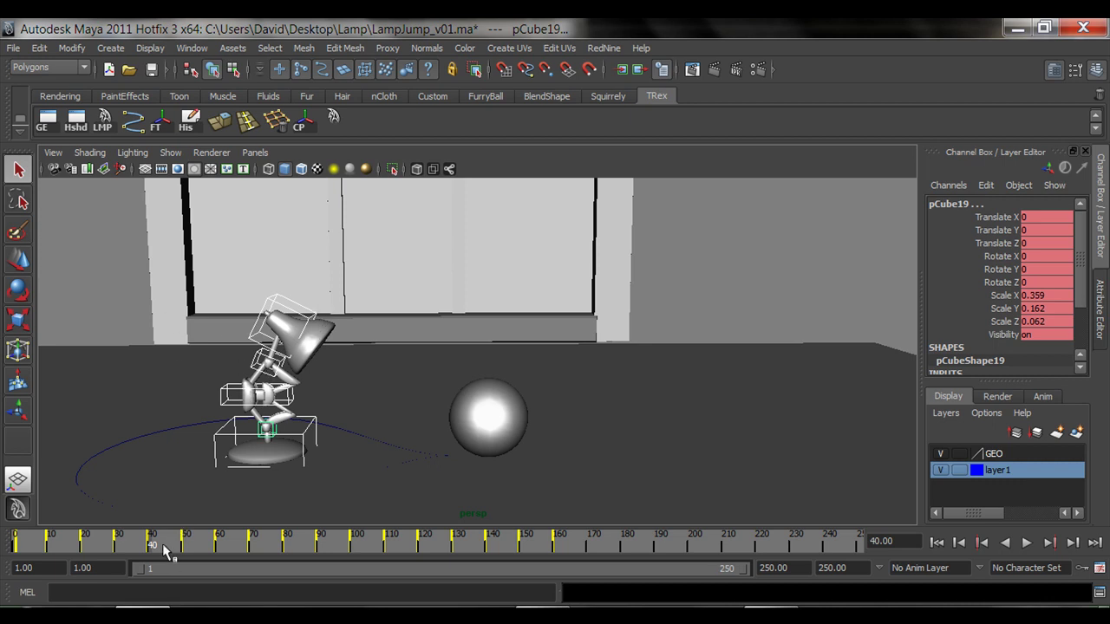
{"action": "key", "text": "period"}
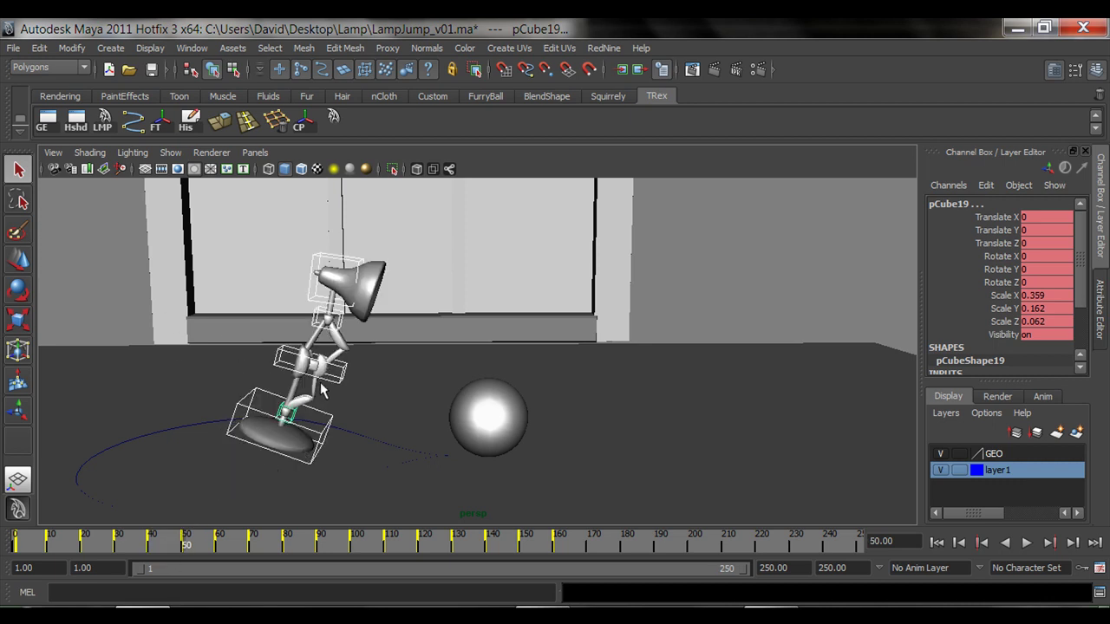
Inspect the take-off from a lower angle by going back to frame 30 and stepping forward to frame 50
{"action": "mouse_move", "coordinate": [286, 427]}
{"action": "left_mouse_down", "text": "alt"}
{"action": "mouse_move", "coordinate": [287, 400]}
{"action": "mouse_move", "coordinate": [280, 414]}
{"action": "left_mouse_up", "text": "alt"}
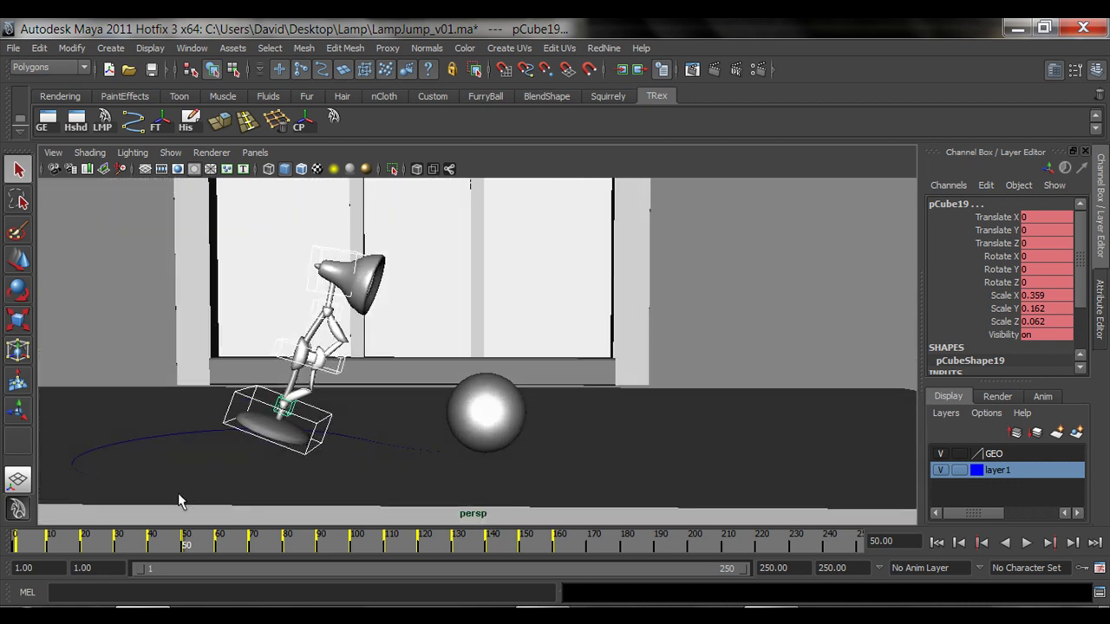
{"action": "key", "text": "comma"}
{"action": "key", "text": "comma"}
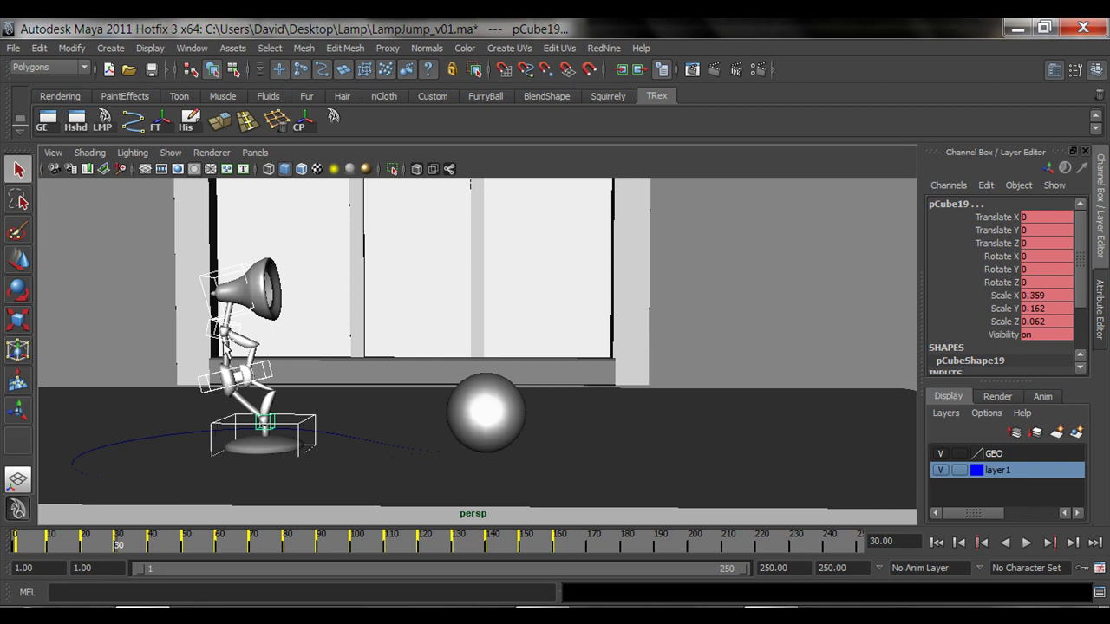
{"action": "key", "text": "period"}
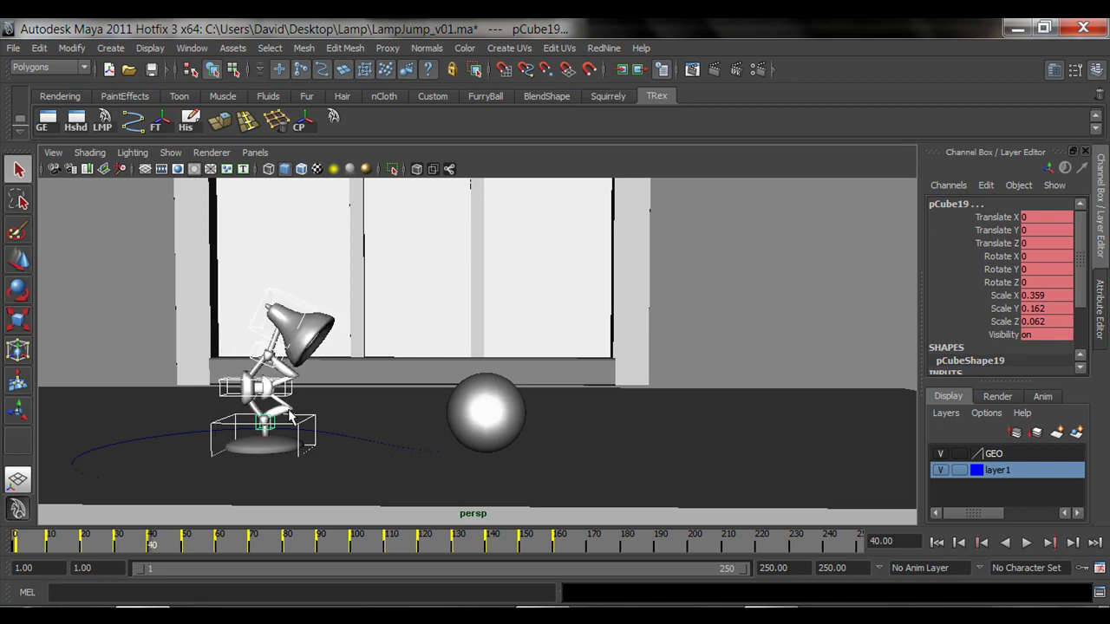
{"action": "key", "text": "period"}
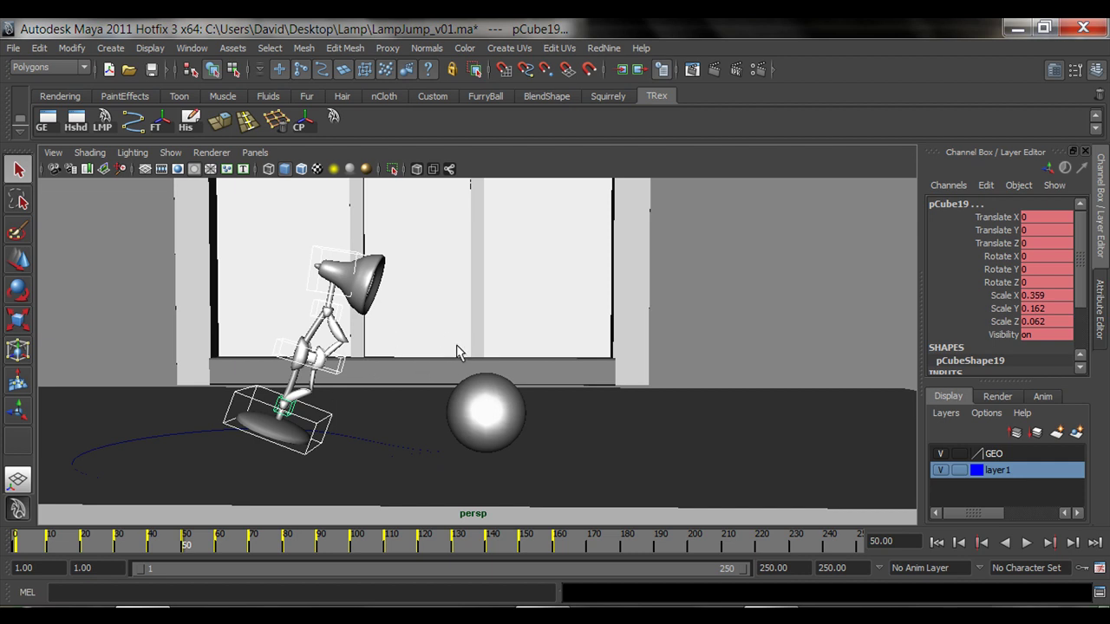
Step through the small hop's keys from frame 50 to frame 80, rechecking the change between frames 60 and 70
{"action": "middle_click_drag", "start_coordinate": [521, 347], "coordinate": [484, 356], "text": "alt"}
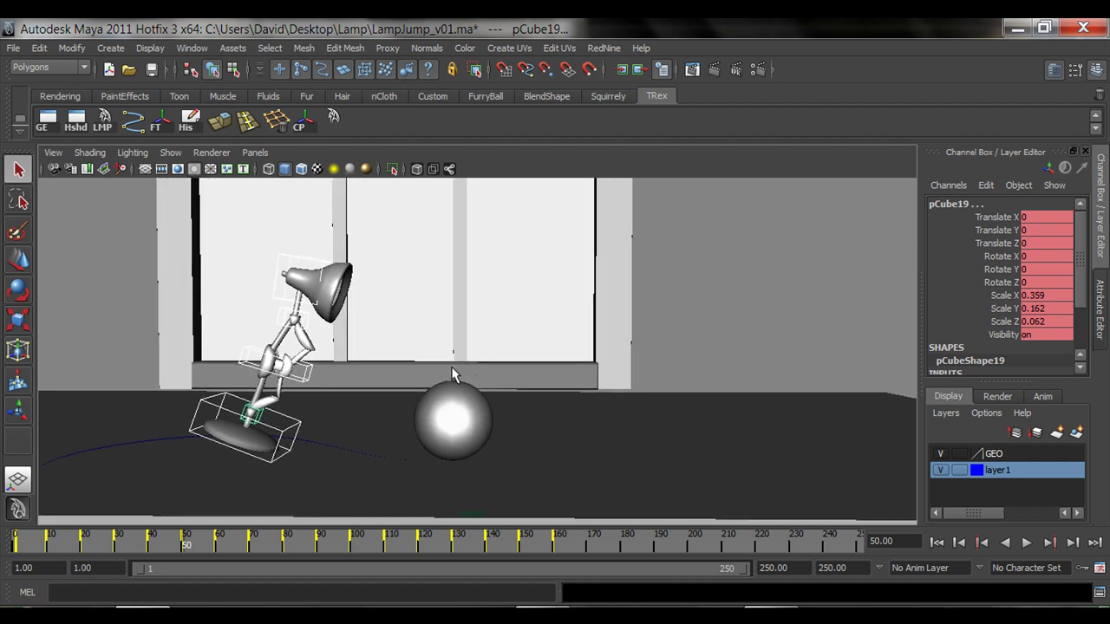
{"action": "key", "text": "period"}
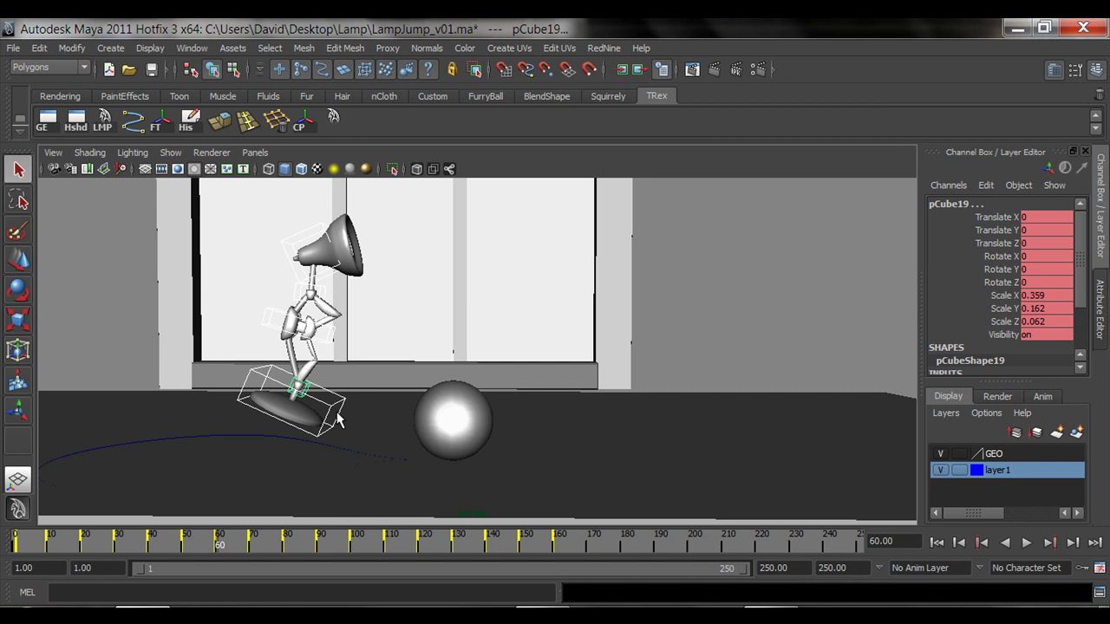
{"action": "key", "text": "period"}
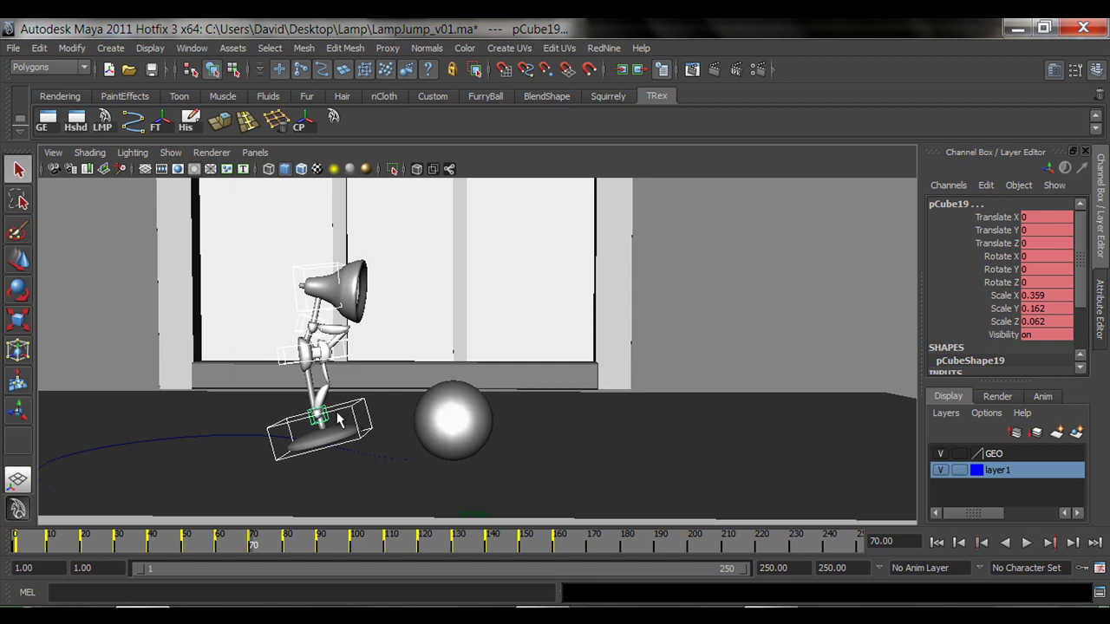
{"action": "key", "text": "comma"}
{"action": "key", "text": "period"}
{"action": "key", "text": "period"}
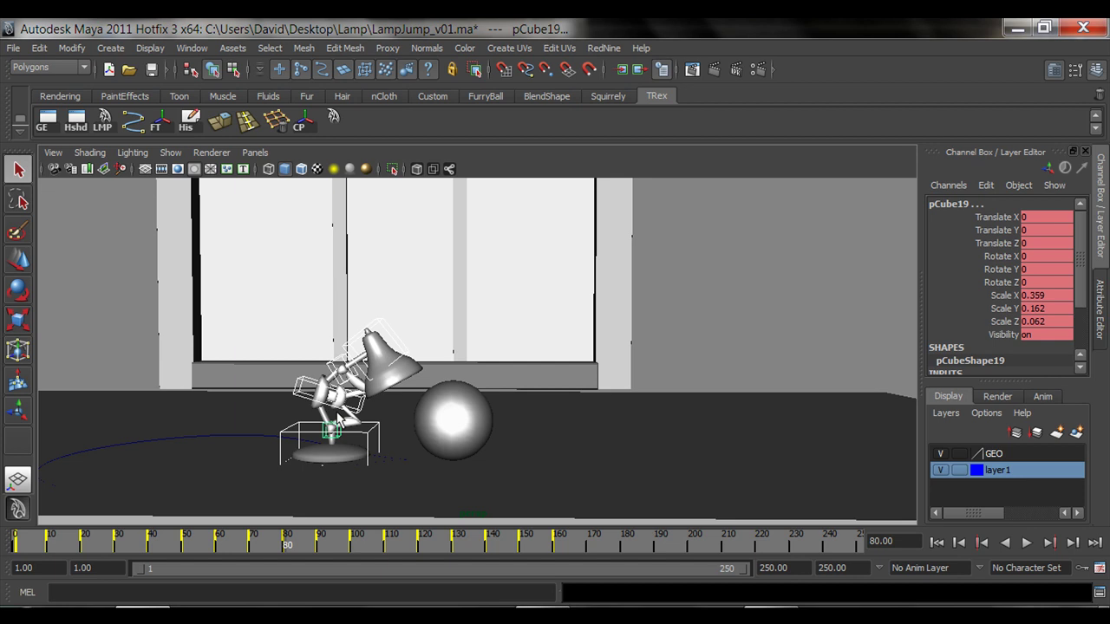
Go back to frame 40 and replay the hop key by key up to the landing at frame 80
{"action": "key", "text": "comma"}
{"action": "key", "text": "comma"}
{"action": "key", "text": "comma"}
{"action": "key", "text": "comma"}
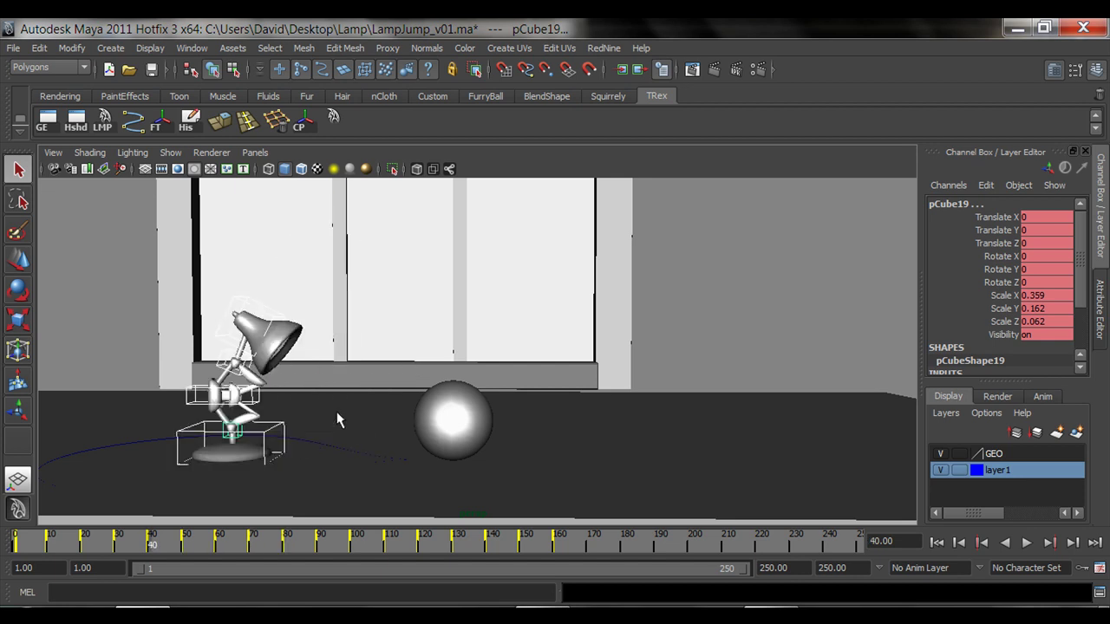
{"action": "key", "text": "period"}
{"action": "key", "text": "period"}
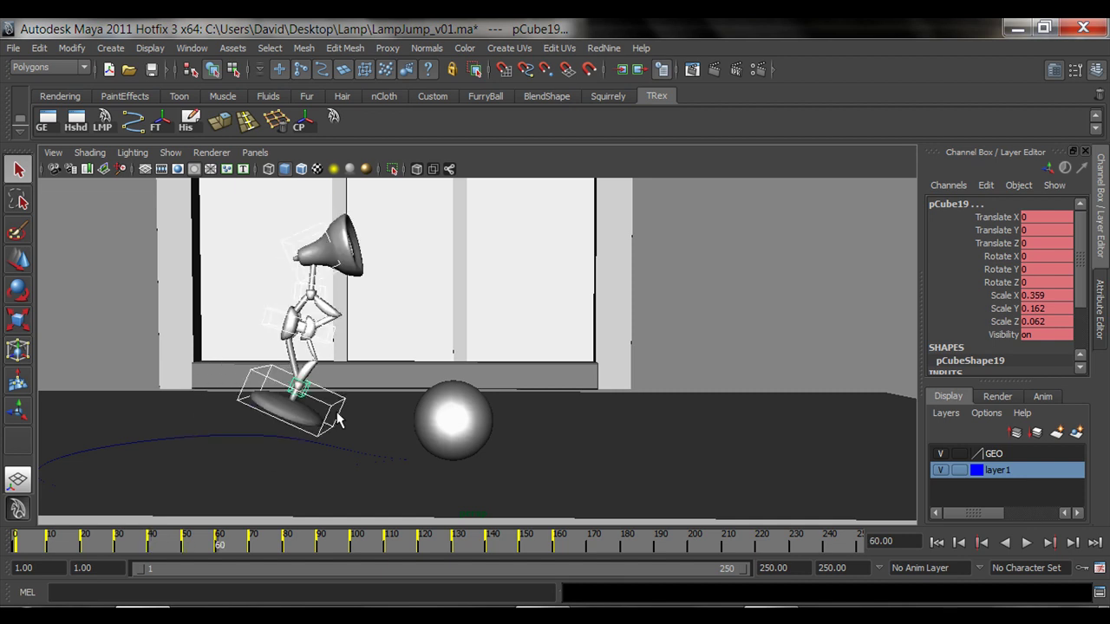
{"action": "key", "text": "period"}
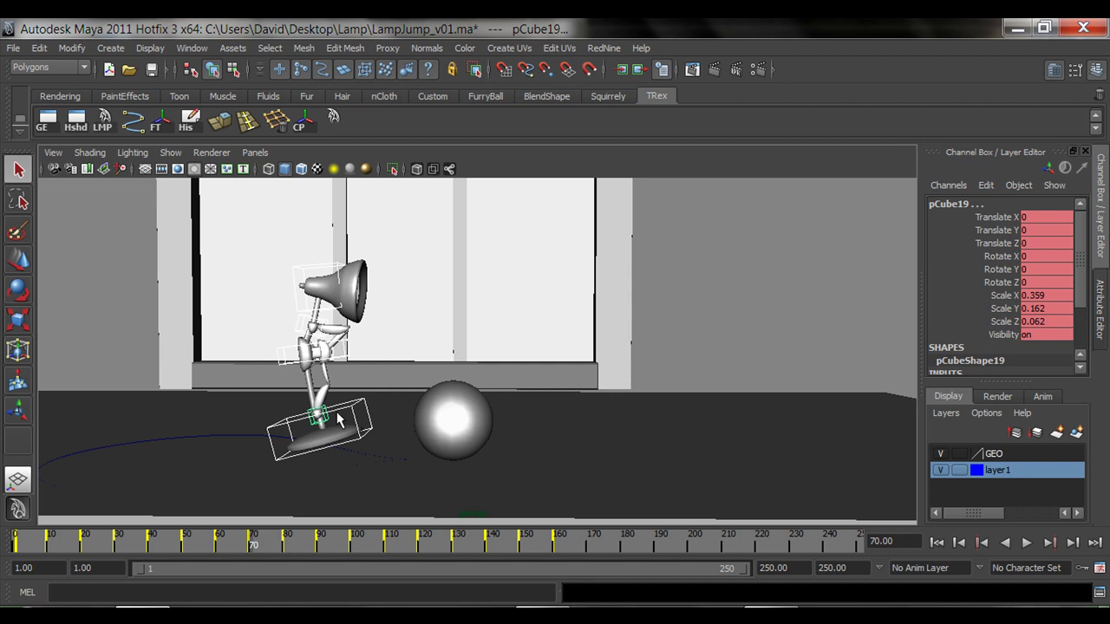
{"action": "key", "text": "period"}
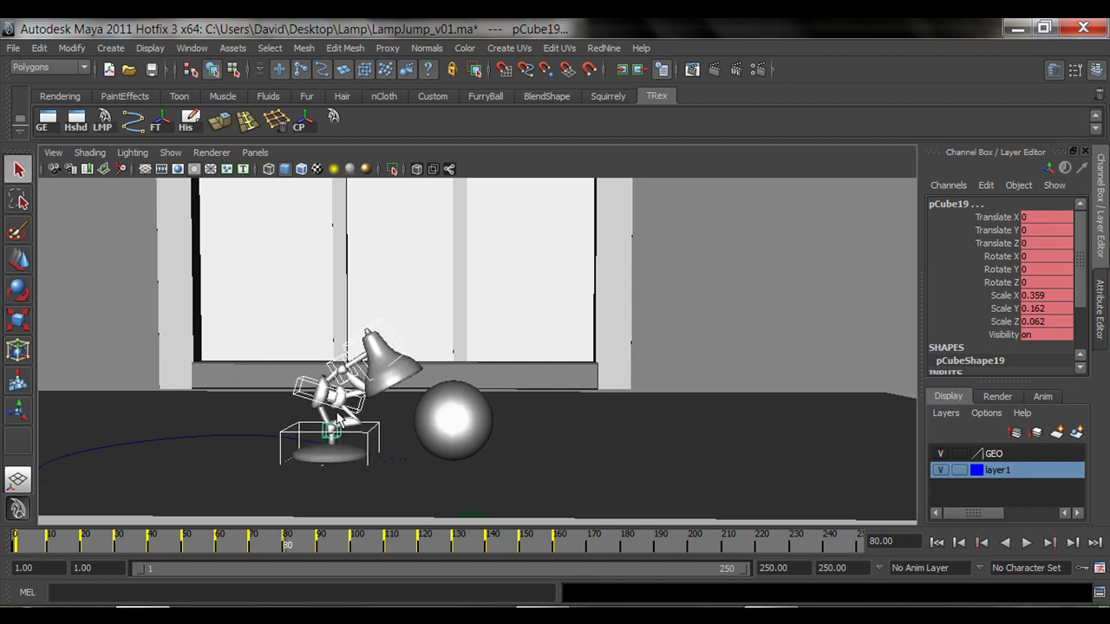
Examine the big jump's keyed poses from frame 90 to the contact with the ball at frame 120
{"action": "key", "text": "period"}
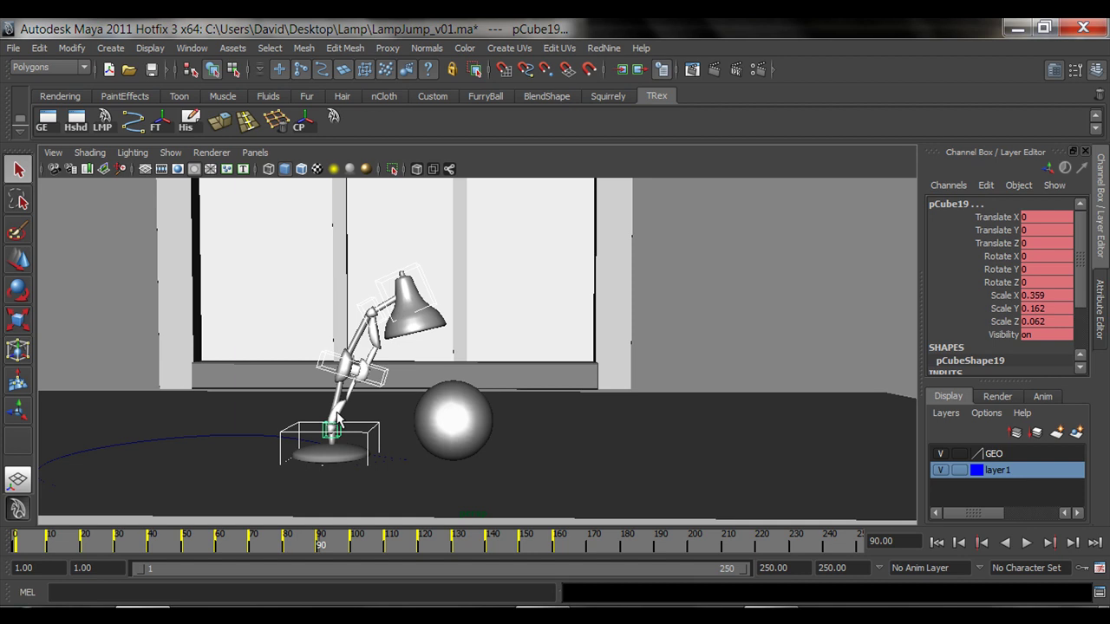
{"action": "key", "text": "period"}
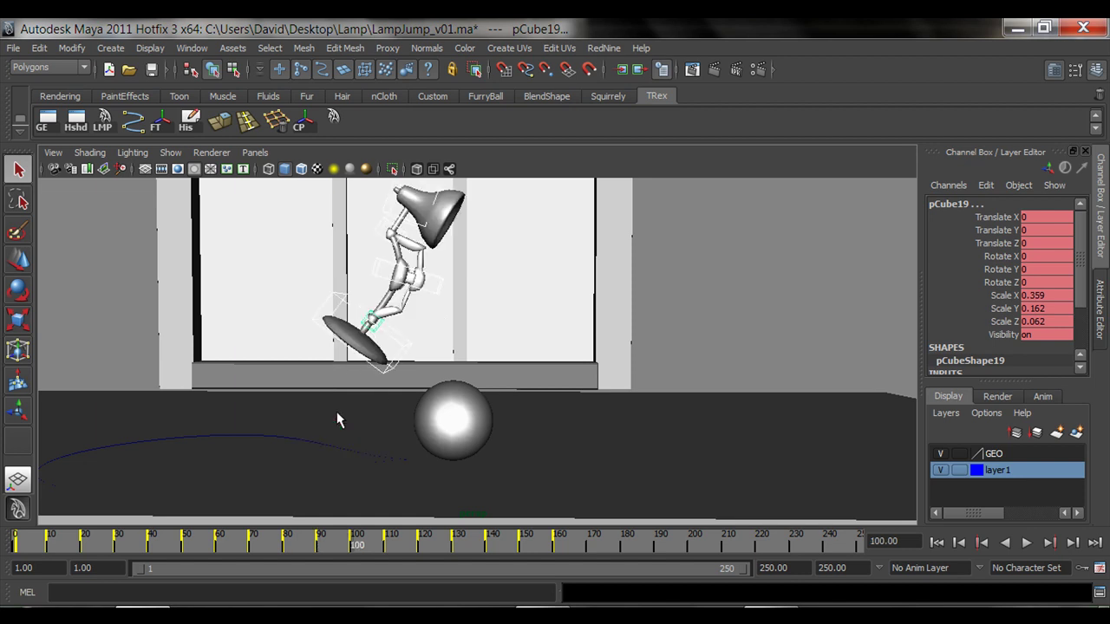
{"action": "key", "text": "period"}
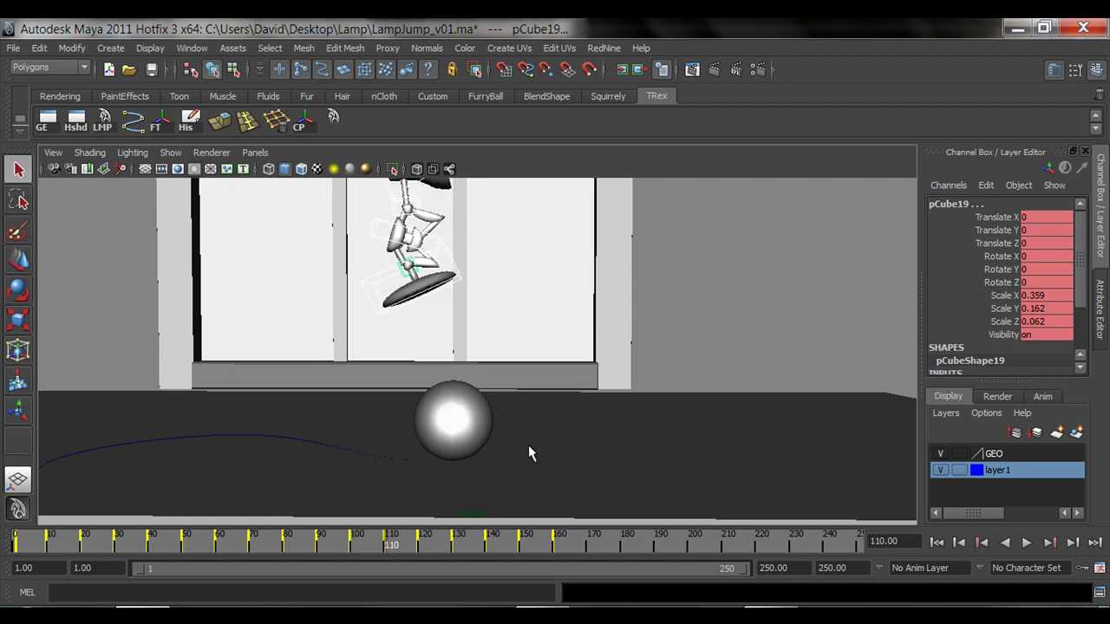
{"action": "middle_click_drag", "start_coordinate": [529, 332], "coordinate": [505, 359], "text": "alt"}
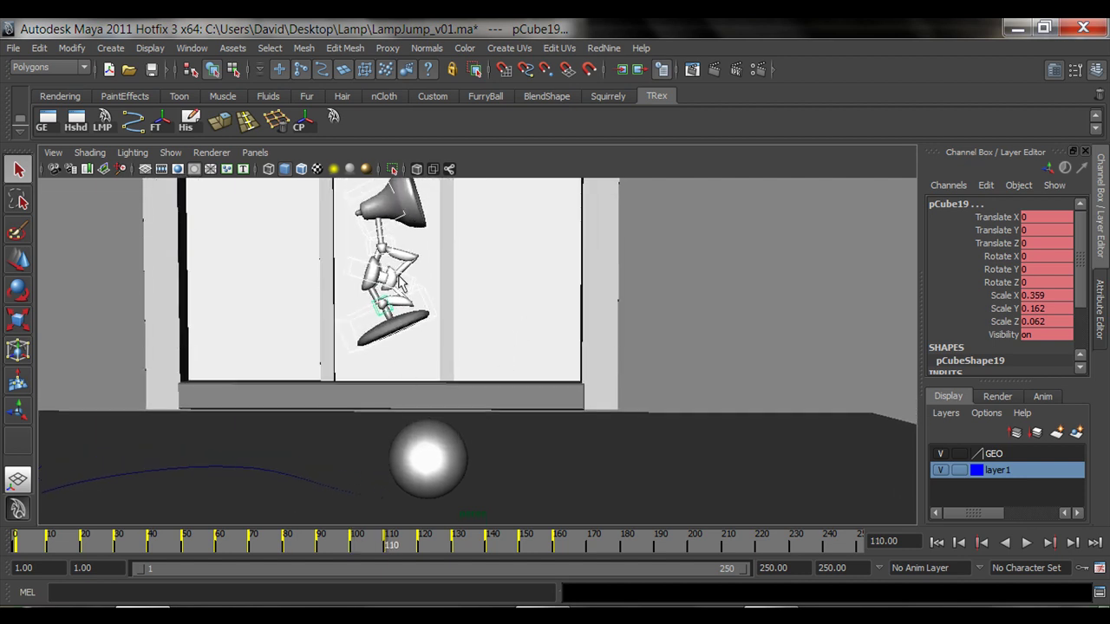
{"action": "left_click", "coordinate": [428, 551]}
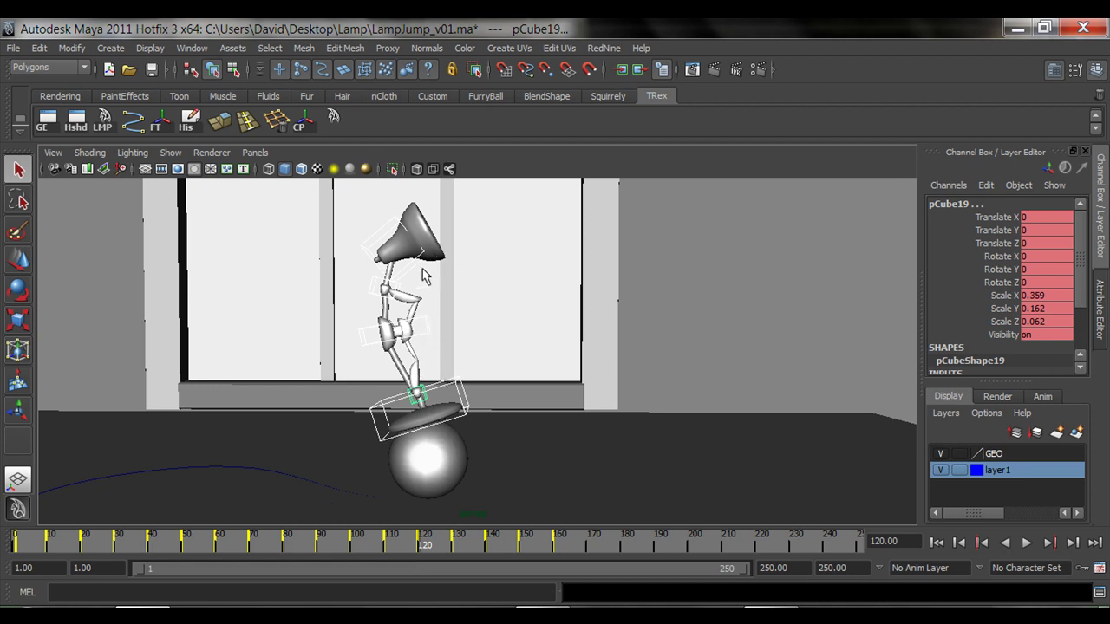
Try moving the hip control and the foot control at frame 120, and undo the moves
{"action": "left_click", "coordinate": [431, 323]}
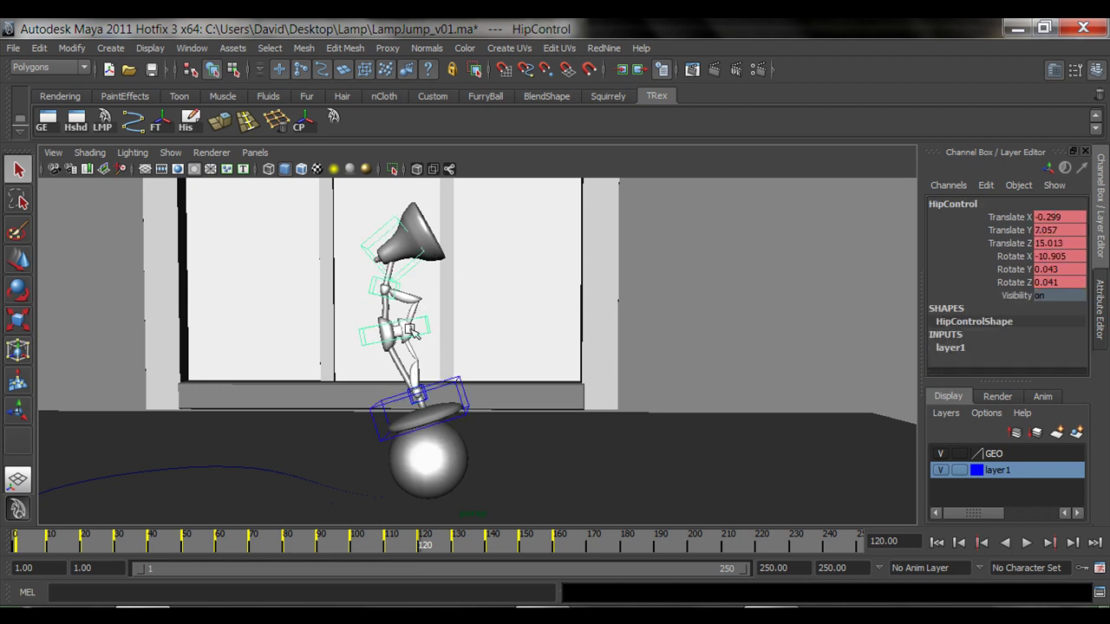
{"action": "key", "text": "w"}
{"action": "mouse_move", "coordinate": [404, 335]}
{"action": "left_mouse_down"}
{"action": "mouse_move", "coordinate": [388, 336]}
{"action": "mouse_move", "coordinate": [395, 323]}
{"action": "mouse_move", "coordinate": [421, 347]}
{"action": "mouse_move", "coordinate": [407, 331]}
{"action": "left_mouse_up"}
{"action": "left_click", "coordinate": [452, 383]}
{"action": "left_click_drag", "start_coordinate": [421, 399], "coordinate": [434, 408]}
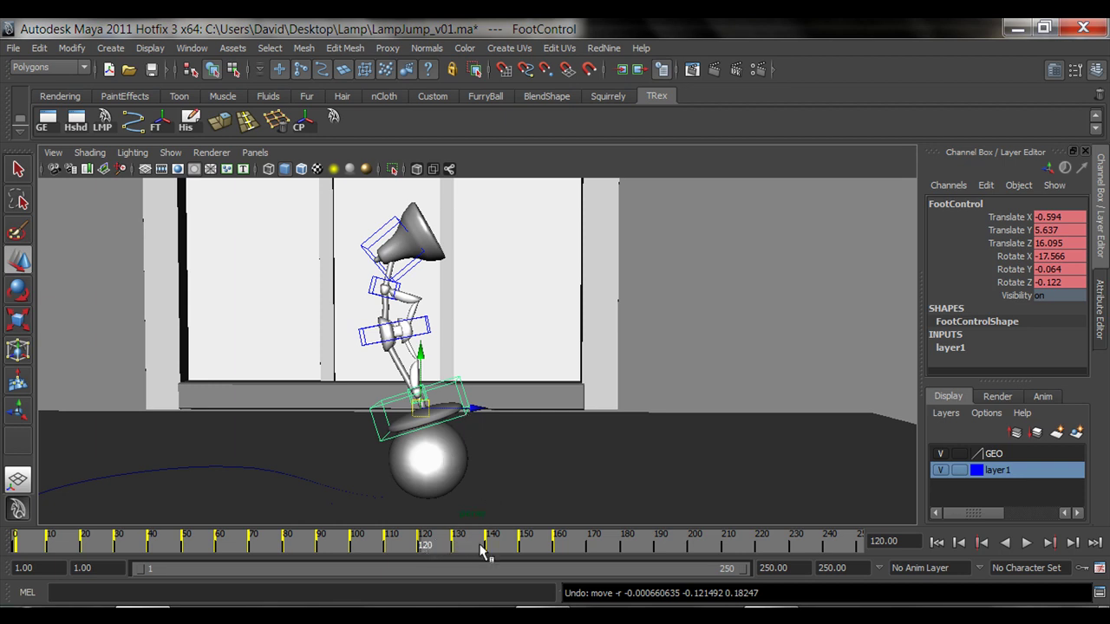
Advance to frame 130, select the ball, try moving its pivot point, and undo the pivot move
{"action": "key", "text": "period"}
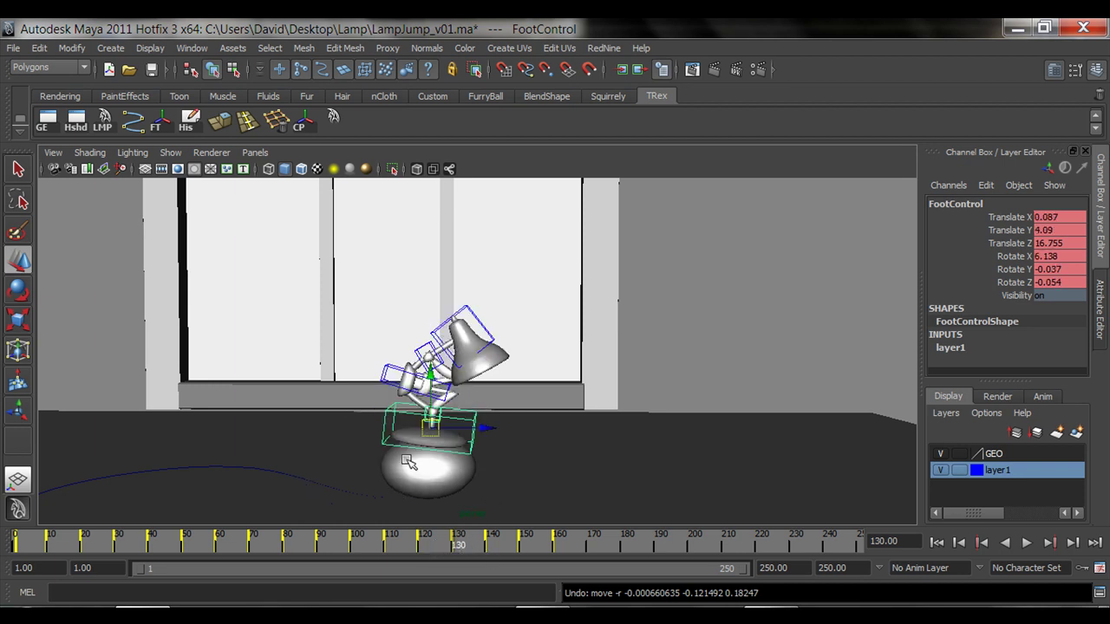
{"action": "left_click", "coordinate": [427, 477]}
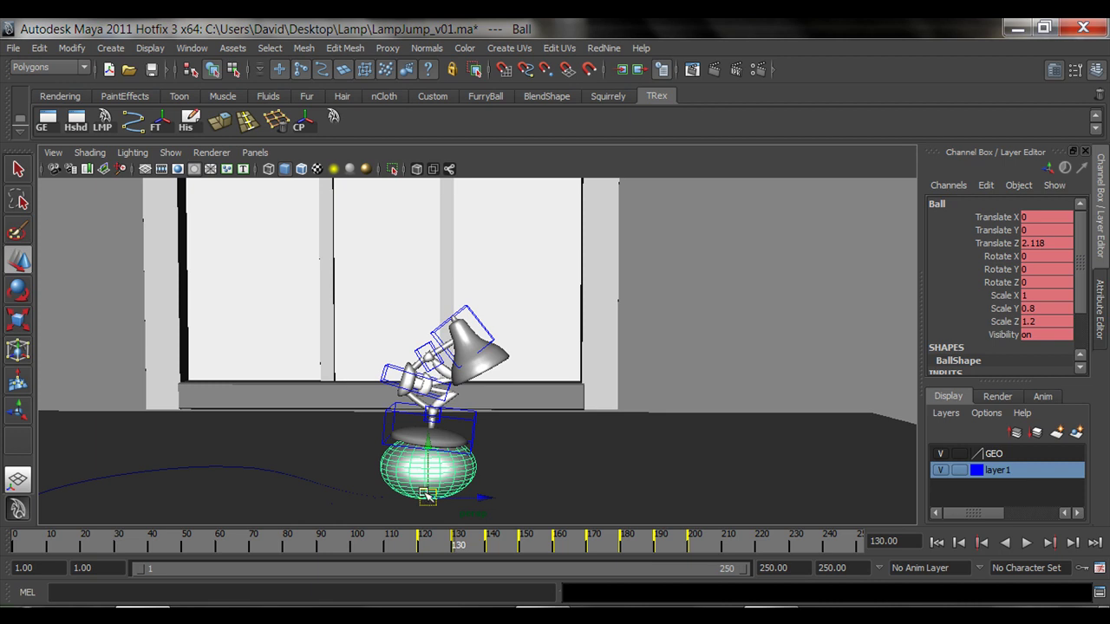
{"action": "left_click_drag", "start_coordinate": [427, 498], "coordinate": [437, 471]}
{"action": "key", "text": "ctrl+z"}
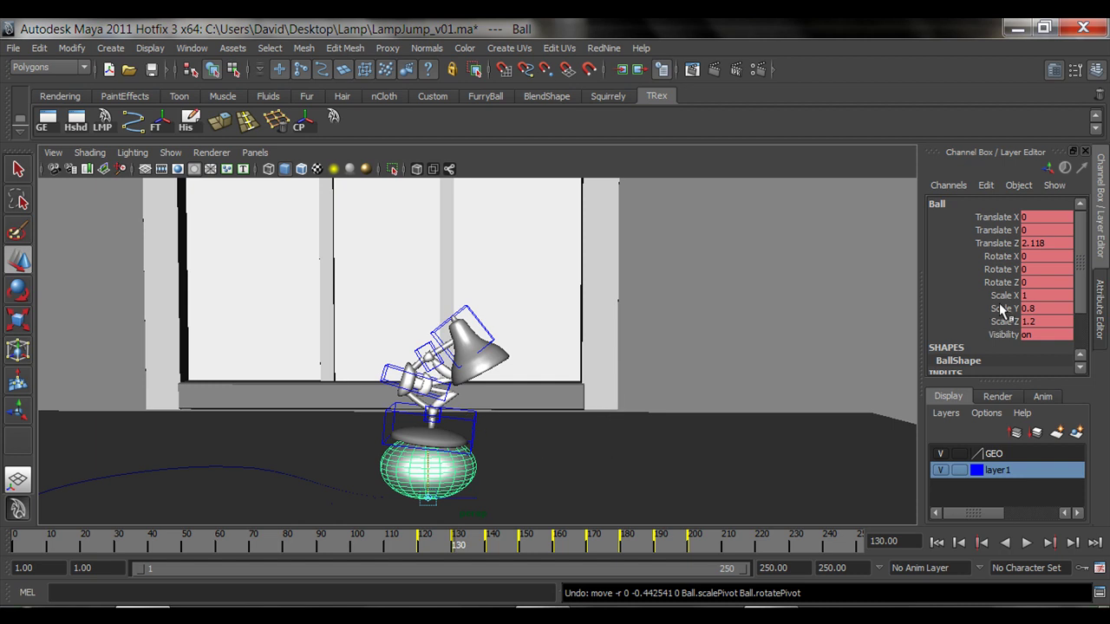
Try squashing the ball by reducing its Scale Y to 0.672 at frame 130, and undo the scaling
{"action": "left_click", "coordinate": [1005, 310]}
{"action": "middle_click_drag", "start_coordinate": [902, 354], "coordinate": [763, 460]}
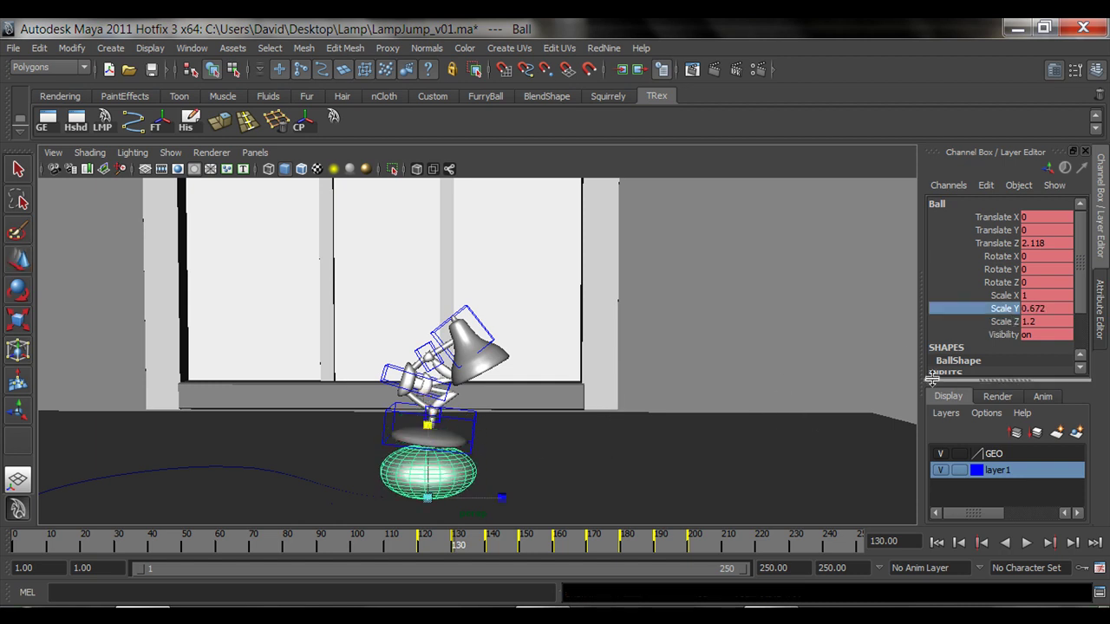
{"action": "key", "text": "ctrl+z"}
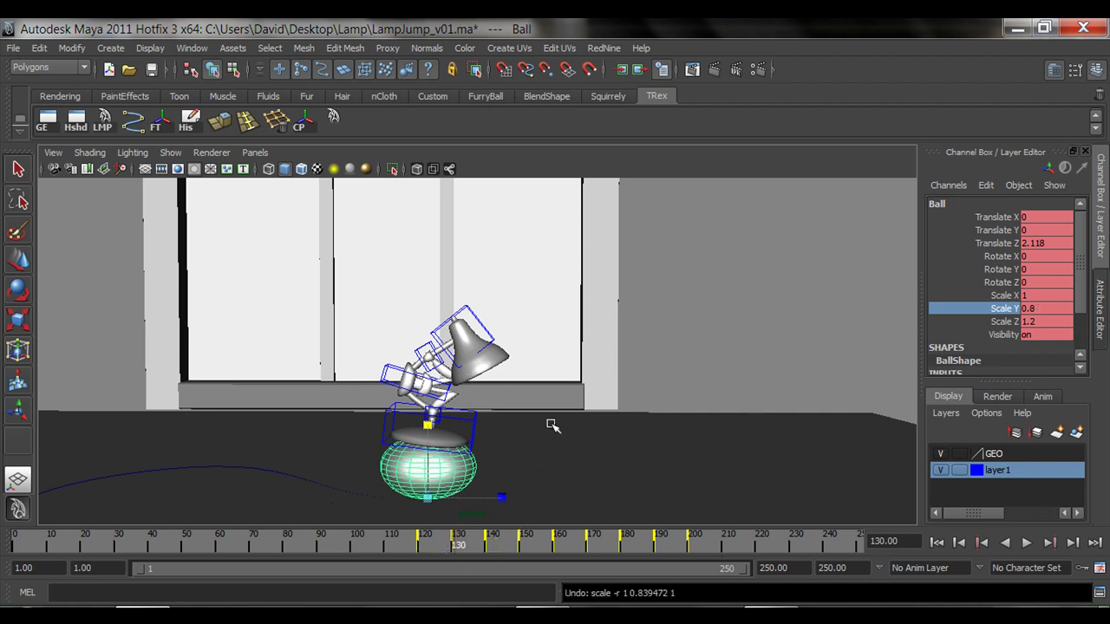
Reselect all lamp controls with the shelf script and advance to the pose at frame 140
{"action": "left_click", "coordinate": [333, 119]}
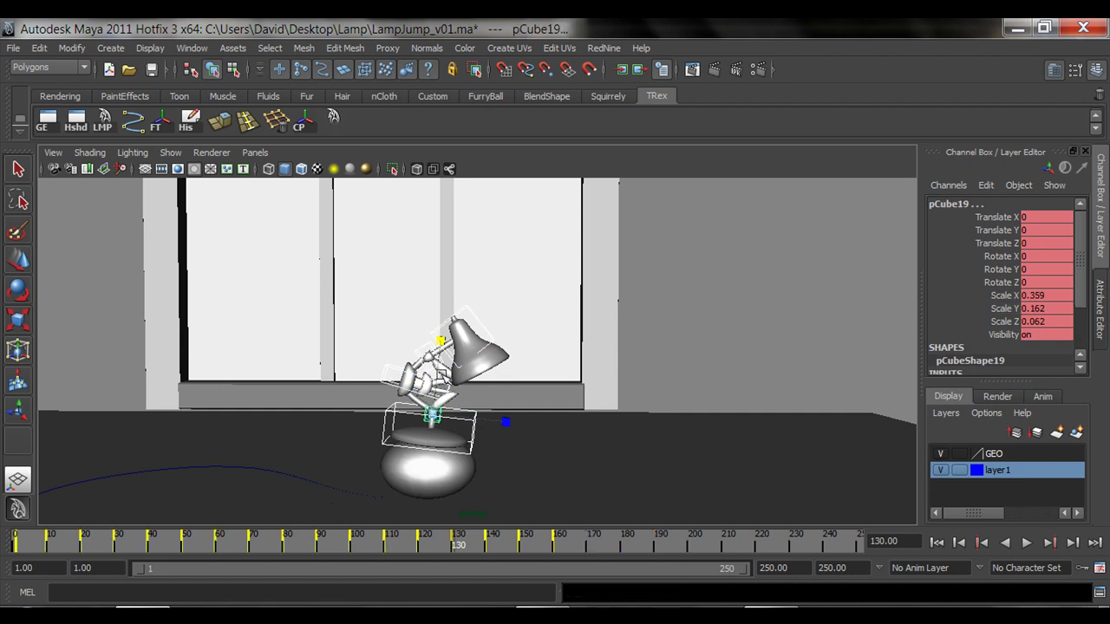
{"action": "key", "text": "period"}
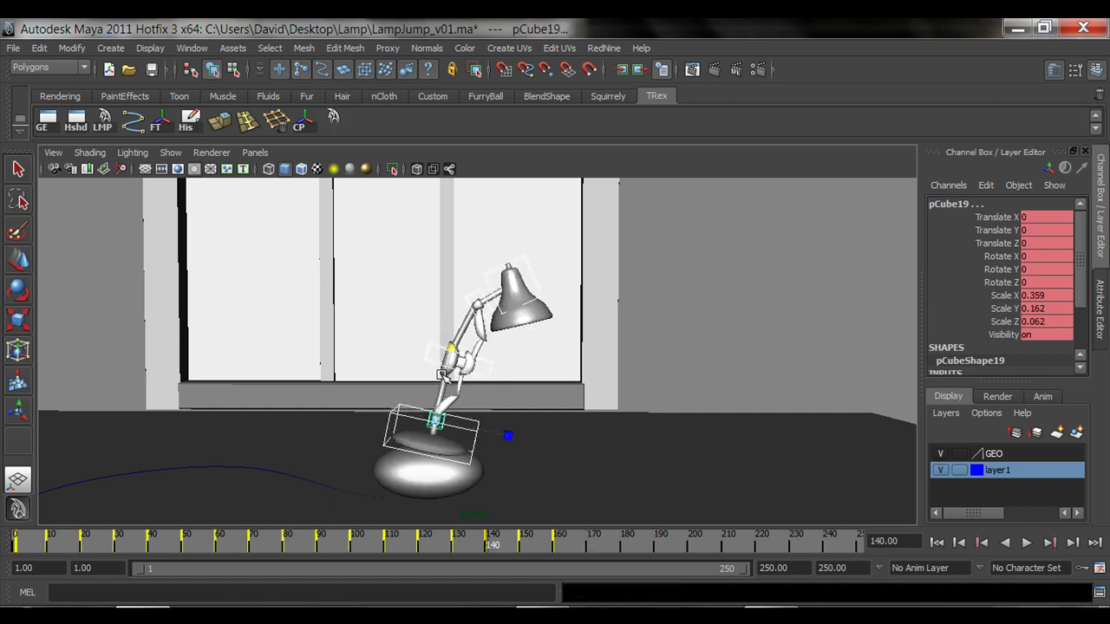
Advance through the keyed poses at frames 150 and 160, keeping the lamp and ball framed in the perspective view
{"action": "key", "text": "period"}
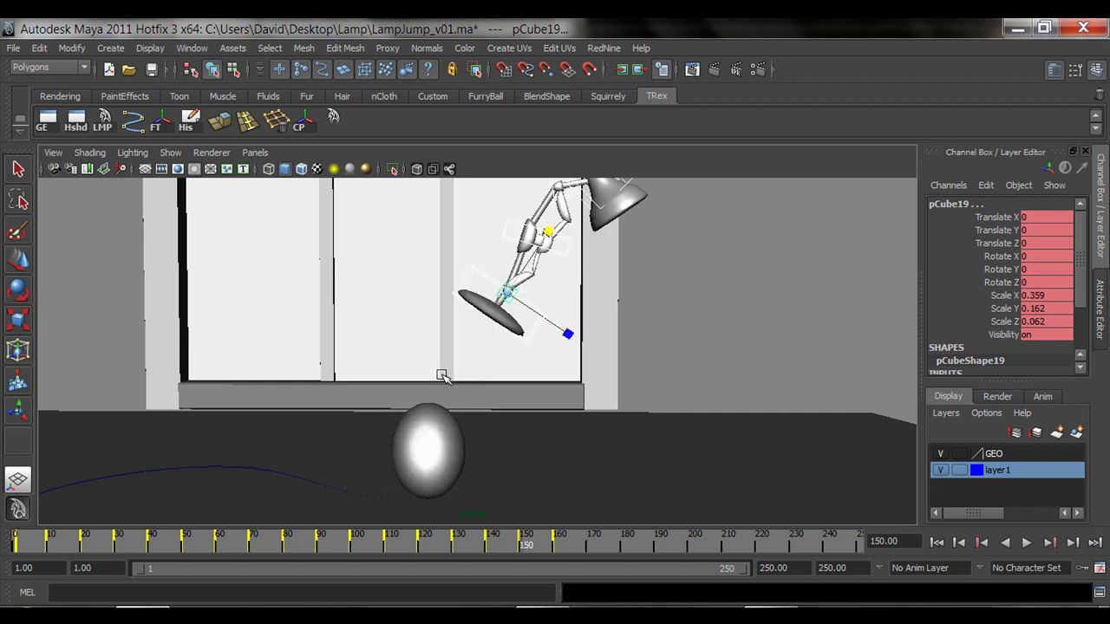
{"action": "middle_click_drag", "start_coordinate": [617, 297], "coordinate": [551, 328], "text": "alt"}
{"action": "key", "text": "period"}
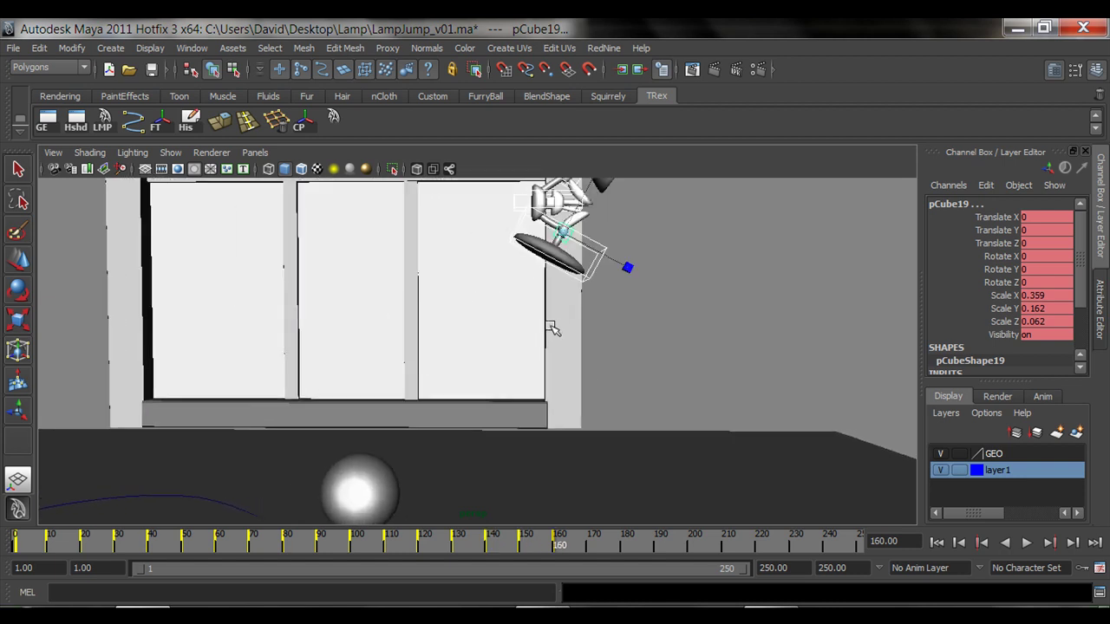
{"action": "middle_click_drag", "start_coordinate": [691, 241], "coordinate": [688, 346], "text": "alt"}
{"action": "right_click_drag", "start_coordinate": [688, 346], "coordinate": [564, 334], "text": "alt"}
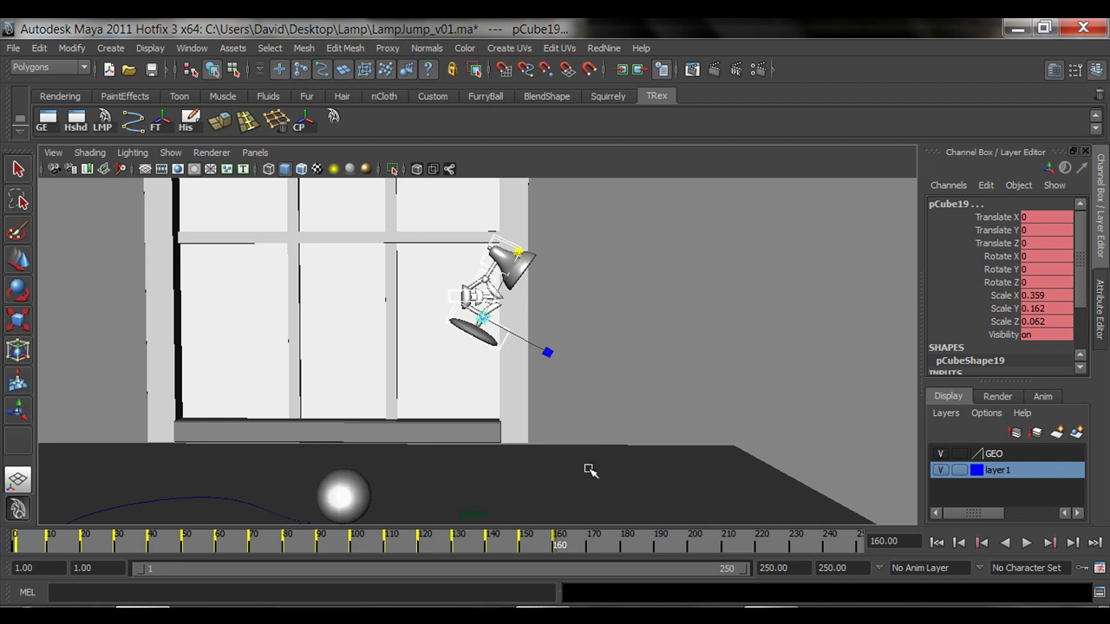
{"action": "middle_click_drag", "start_coordinate": [664, 471], "coordinate": [642, 446], "text": "alt"}
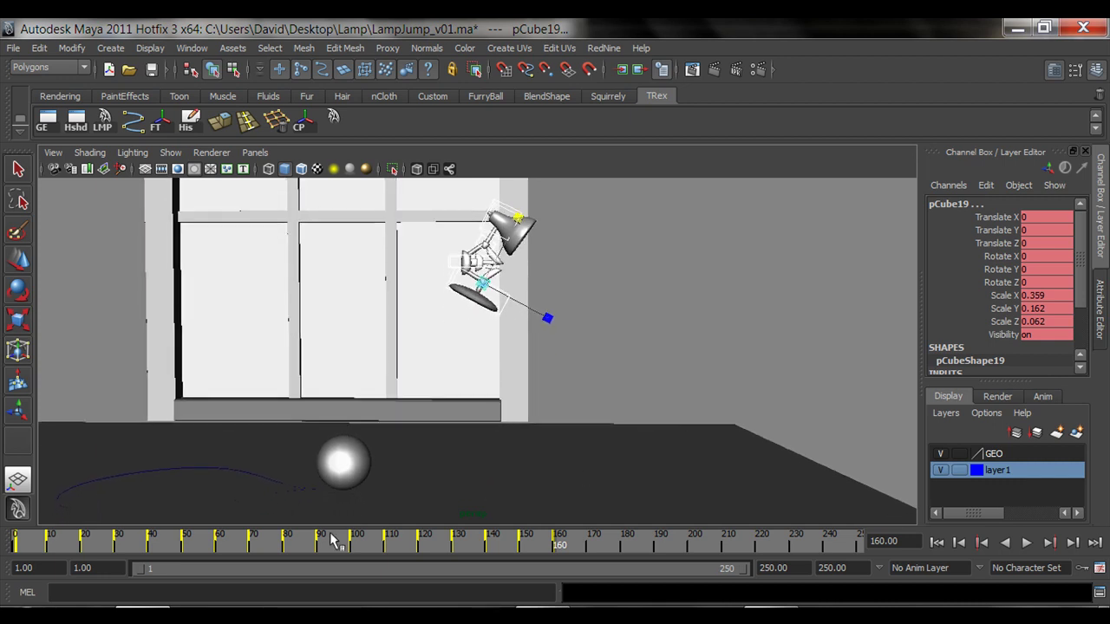
Scrub the timeline up to frame 170, return to frame 1, and play the jump animation through before stopping it
{"action": "left_click_drag", "start_coordinate": [46, 539], "coordinate": [588, 551]}
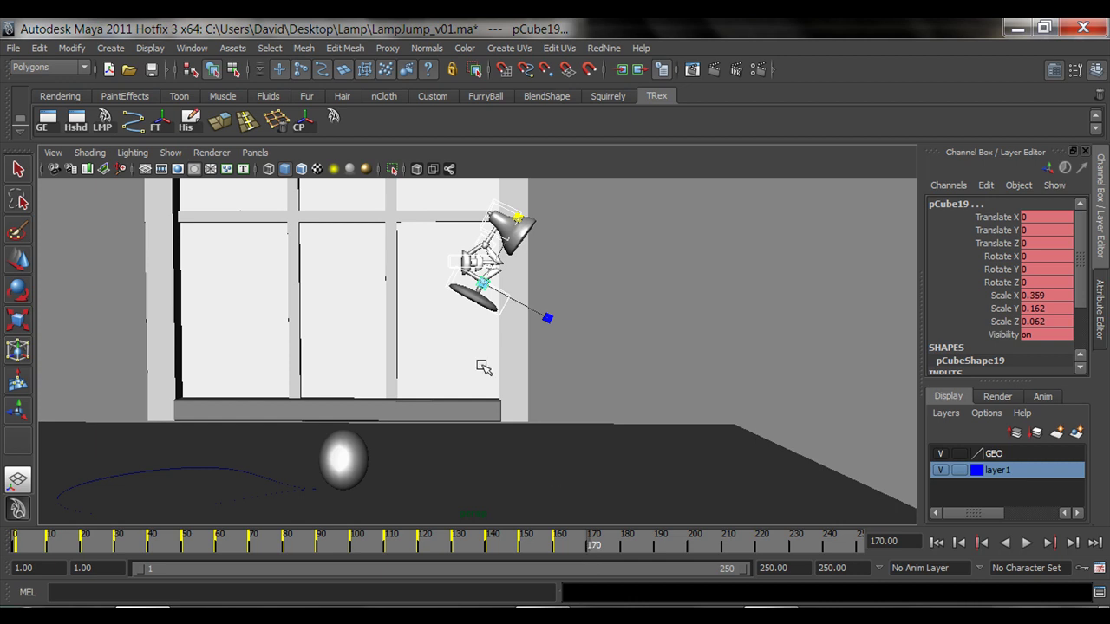
{"action": "left_click", "coordinate": [17, 546]}
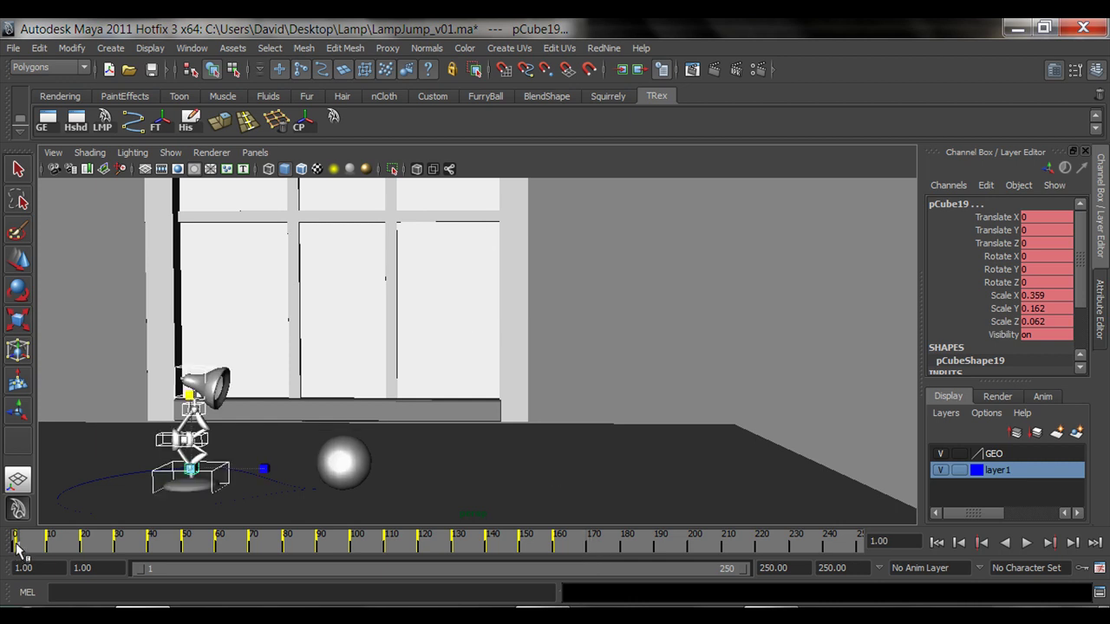
{"action": "left_click", "coordinate": [1027, 543]}
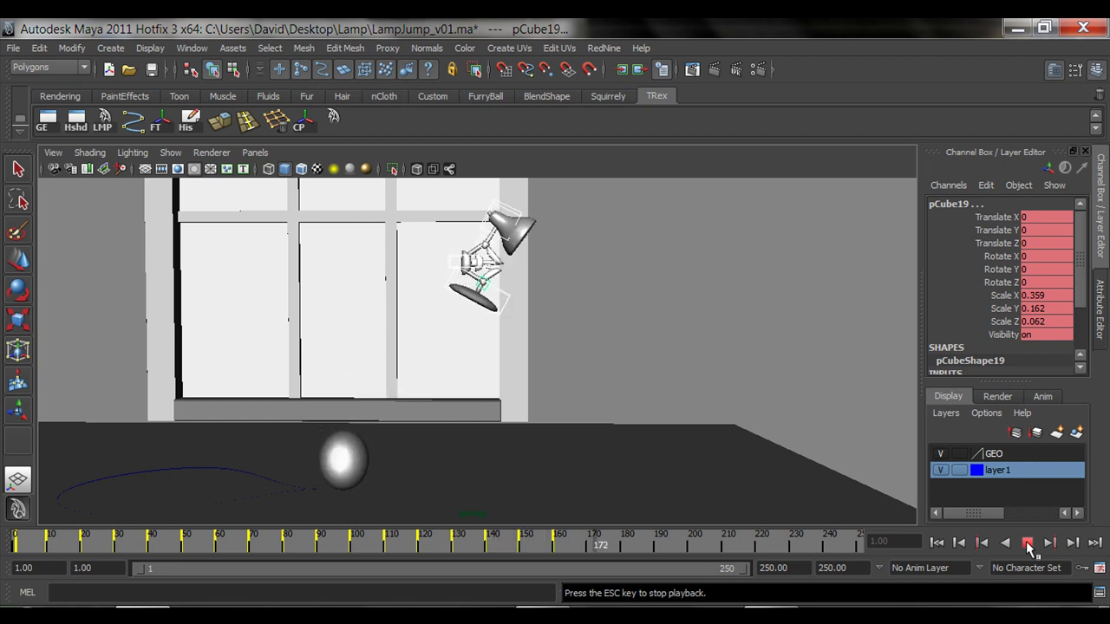
{"action": "left_click", "coordinate": [1028, 545]}
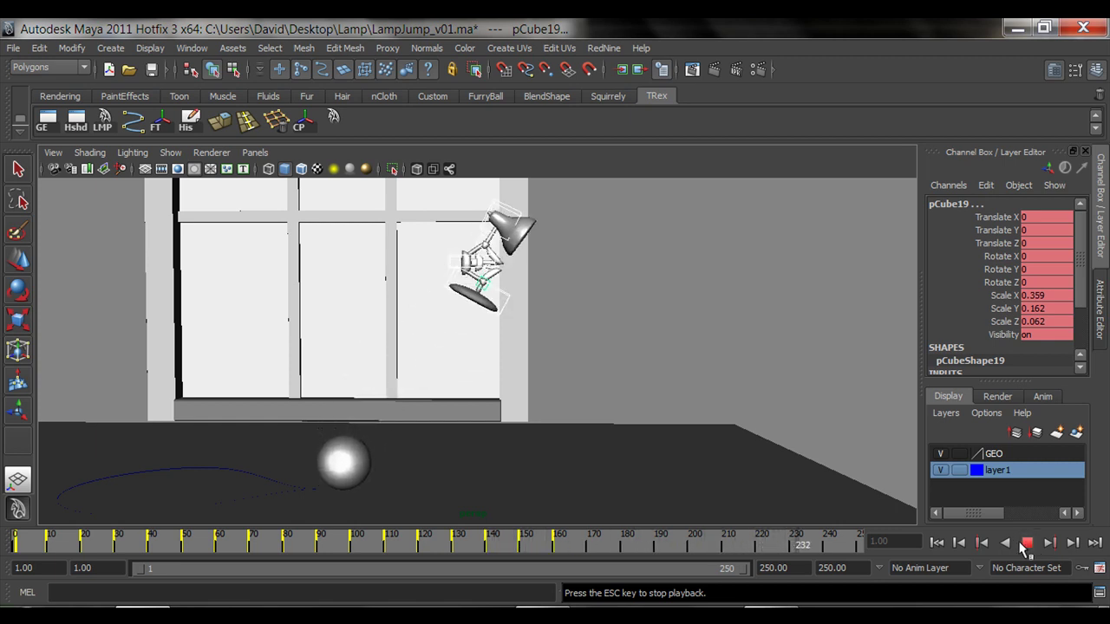
Enlarge the side view to fill the workspace, deselect the lamp, and scrub the timeline to frame 84
{"action": "key", "text": "space"}
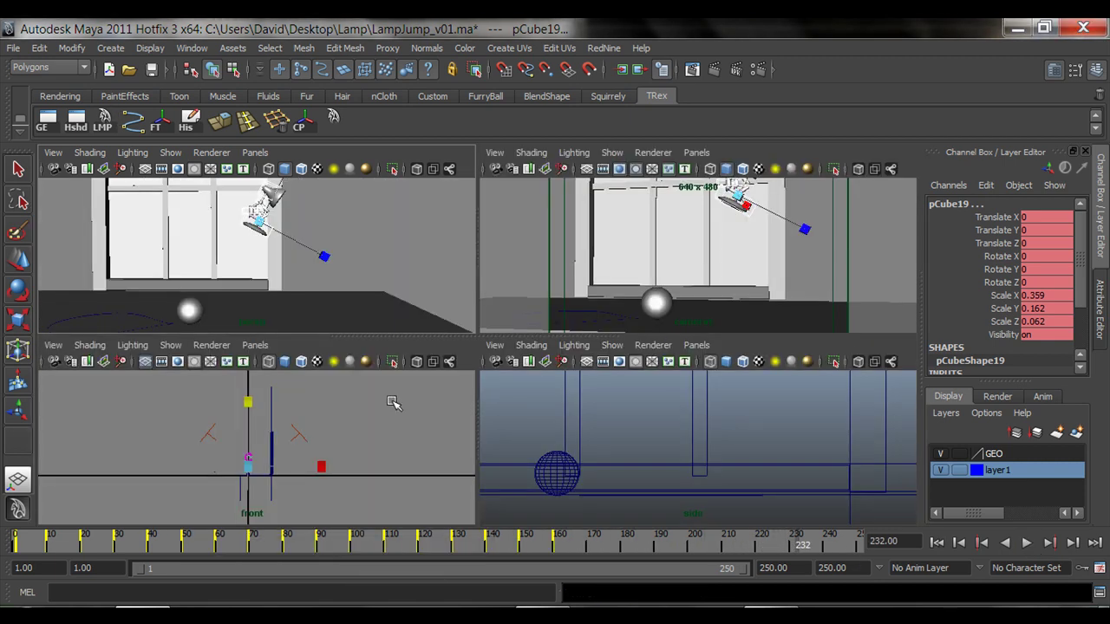
{"action": "right_click_drag", "start_coordinate": [731, 468], "coordinate": [678, 473], "text": "alt"}
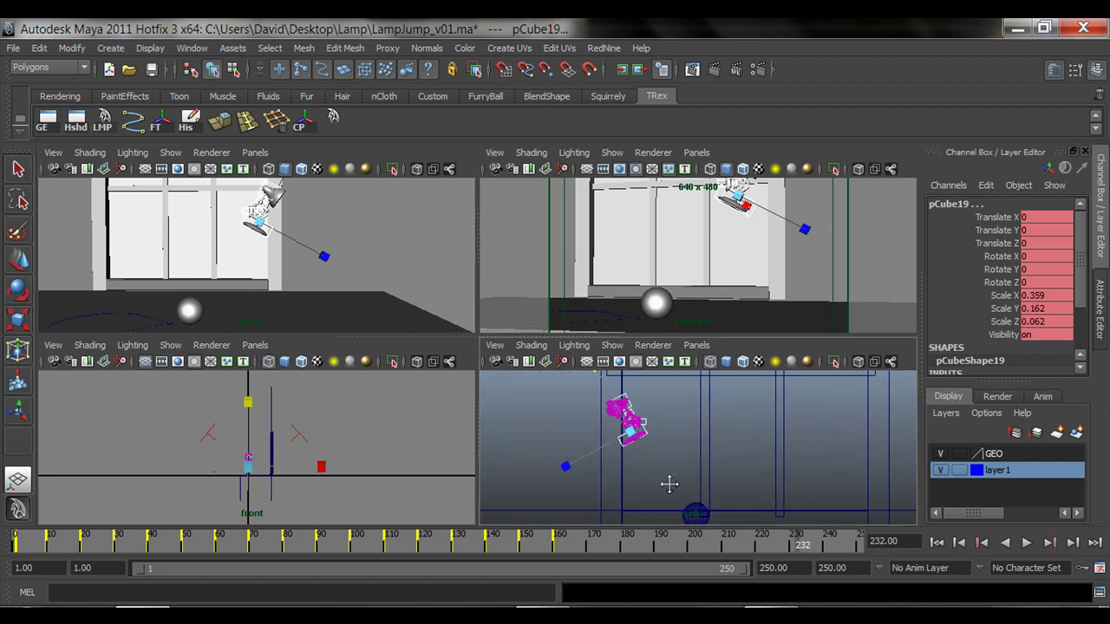
{"action": "key", "text": "space"}
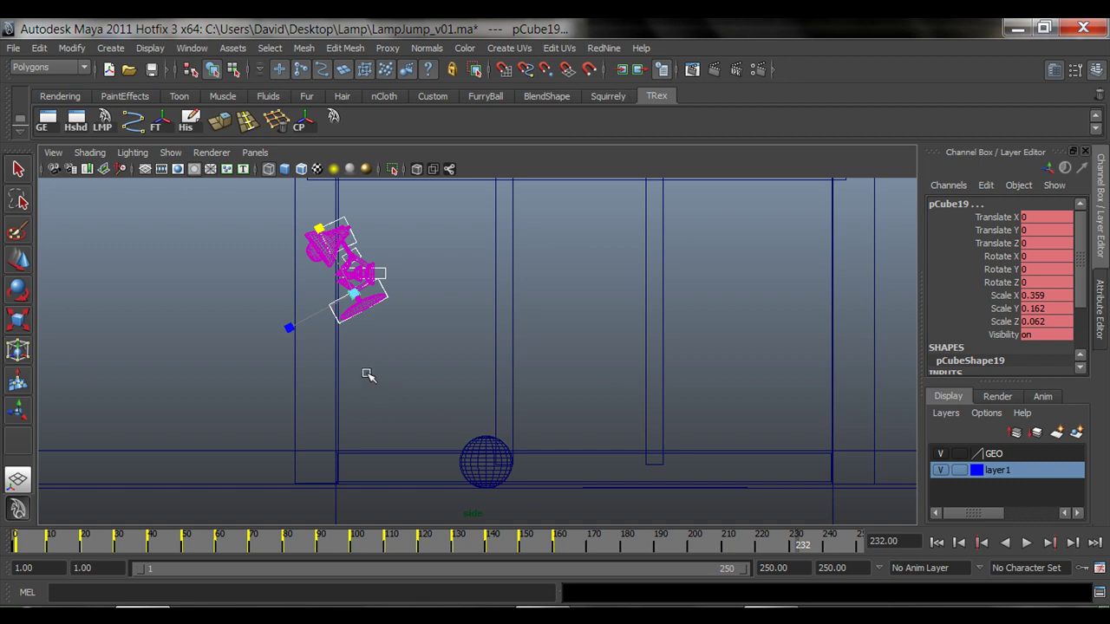
{"action": "left_click", "coordinate": [368, 374]}
{"action": "middle_click_drag", "start_coordinate": [307, 399], "coordinate": [414, 414], "text": "alt"}
{"action": "left_click_drag", "start_coordinate": [34, 549], "coordinate": [301, 571]}
{"action": "middle_click_drag", "start_coordinate": [526, 514], "coordinate": [310, 402], "text": "alt"}
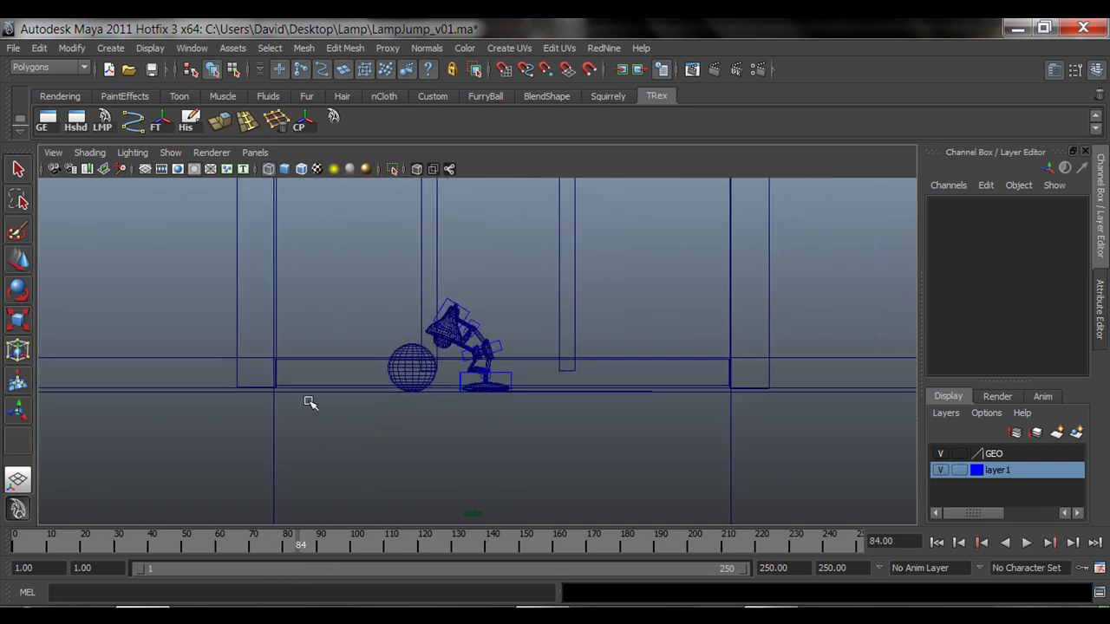
Select all lamp controls with the shelf script, key them at frame 170, and compare that pose with frame 160
{"action": "right_click_drag", "start_coordinate": [309, 402], "coordinate": [588, 426], "text": "alt"}
{"action": "scroll", "coordinate": [515, 462], "scroll_direction": "up", "scroll_amount": 2}
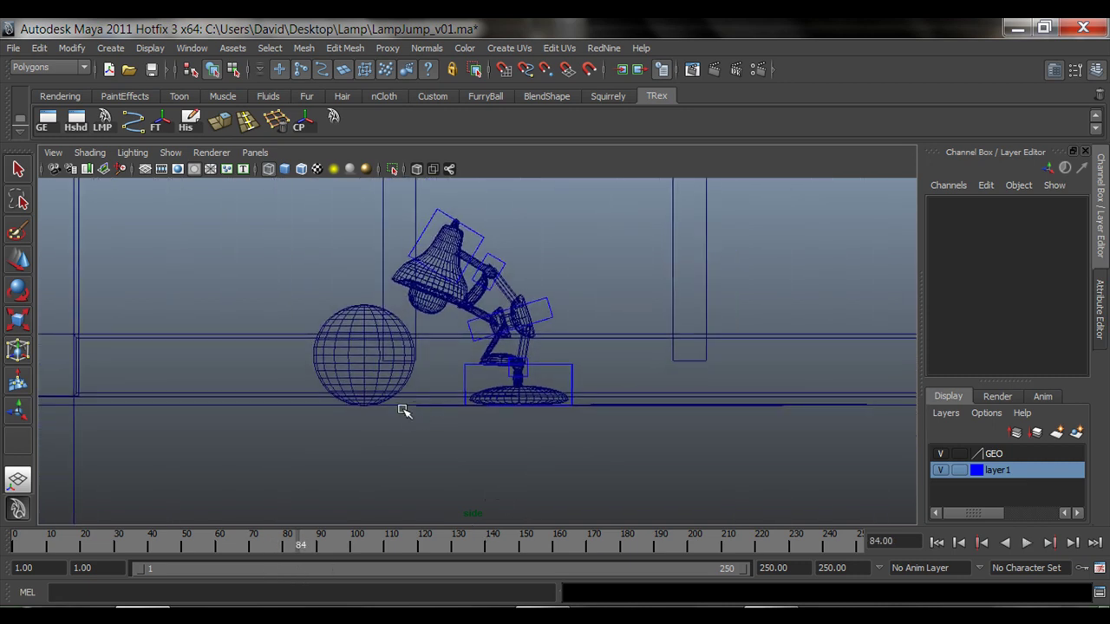
{"action": "middle_click_drag", "start_coordinate": [451, 428], "coordinate": [590, 481], "text": "alt"}
{"action": "right_click_drag", "start_coordinate": [590, 481], "coordinate": [281, 395], "text": "alt"}
{"action": "middle_click_drag", "start_coordinate": [282, 395], "coordinate": [389, 469], "text": "alt"}
{"action": "right_click_drag", "start_coordinate": [460, 468], "coordinate": [290, 392], "text": "alt"}
{"action": "middle_click_drag", "start_coordinate": [320, 390], "coordinate": [335, 392], "text": "alt"}
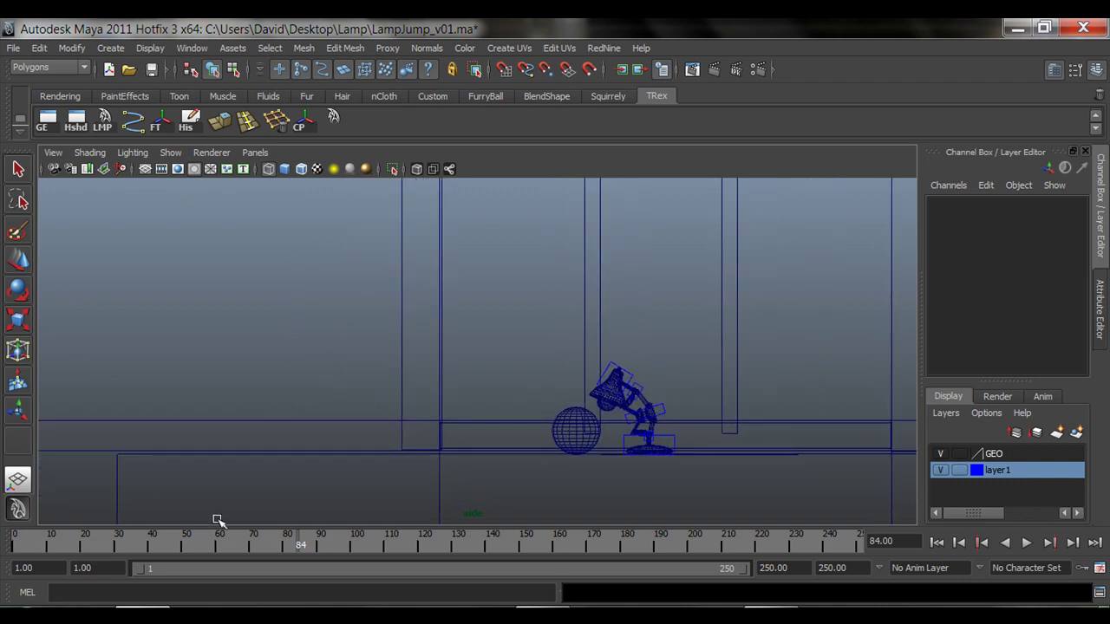
{"action": "left_click", "coordinate": [332, 121]}
{"action": "middle_click_drag", "start_coordinate": [565, 341], "coordinate": [587, 341], "text": "alt"}
{"action": "key", "text": "q"}
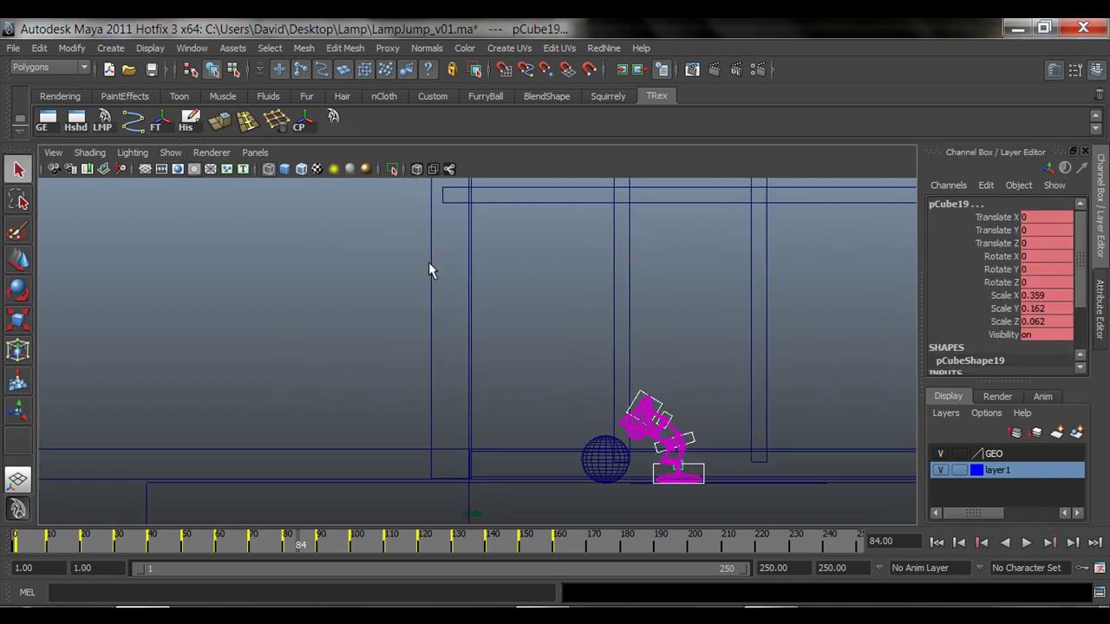
{"action": "mouse_move", "coordinate": [431, 543]}
{"action": "left_mouse_down"}
{"action": "mouse_move", "coordinate": [347, 547]}
{"action": "mouse_move", "coordinate": [568, 551]}
{"action": "mouse_move", "coordinate": [409, 547]}
{"action": "mouse_move", "coordinate": [572, 555]}
{"action": "mouse_move", "coordinate": [442, 563]}
{"action": "mouse_move", "coordinate": [585, 585]}
{"action": "left_mouse_up"}
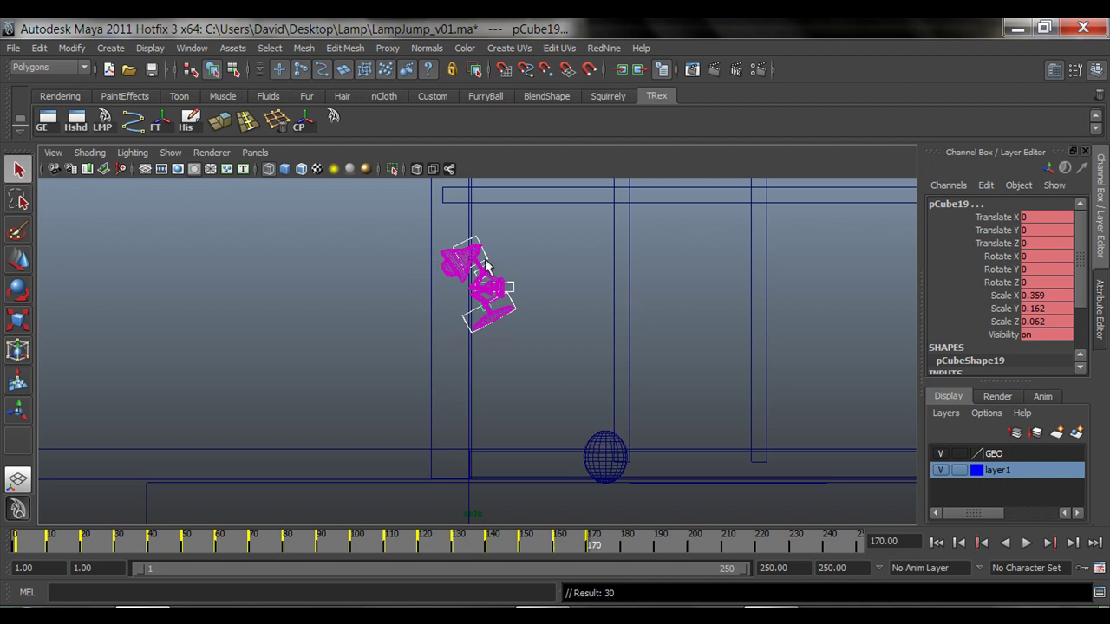
{"action": "key", "text": "period"}
{"action": "key", "text": "comma"}
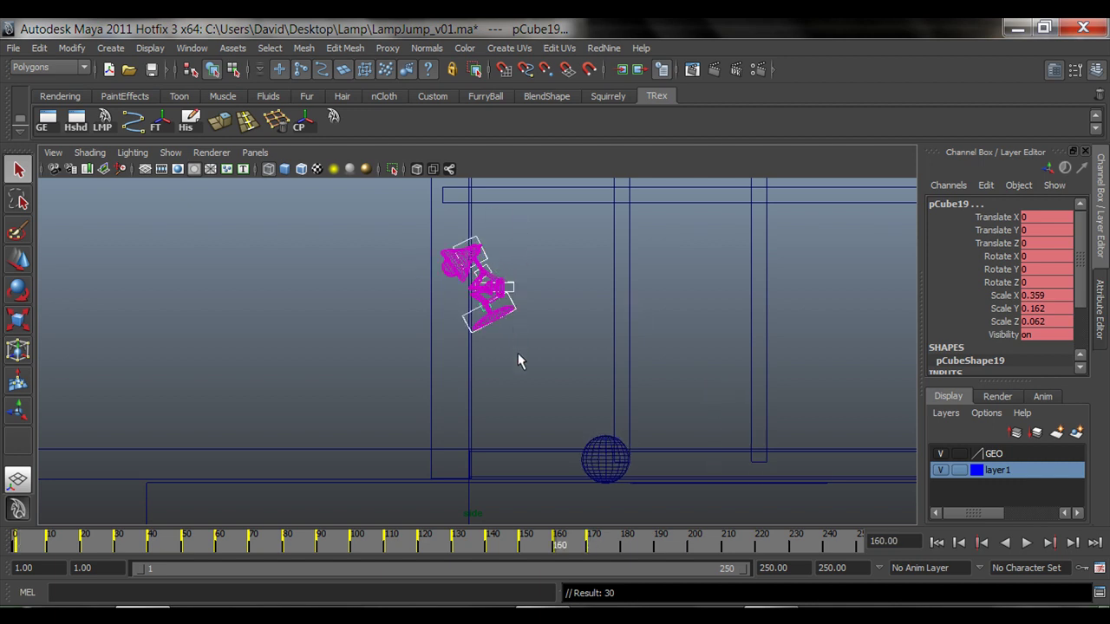
Try posing the foot control at frame 170 with Rotate X -11.352, Translate Y 17.742 and Translate Z 30.765
{"action": "scroll", "coordinate": [494, 367], "scroll_direction": "up", "scroll_amount": 3}
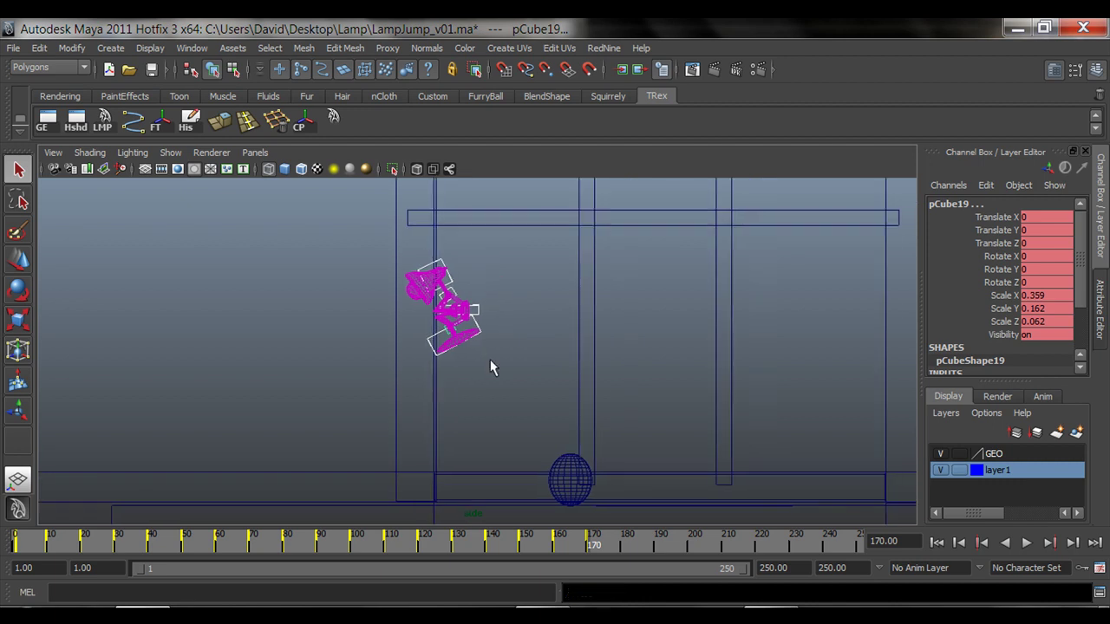
{"action": "scroll", "coordinate": [490, 328], "scroll_direction": "up", "scroll_amount": 1}
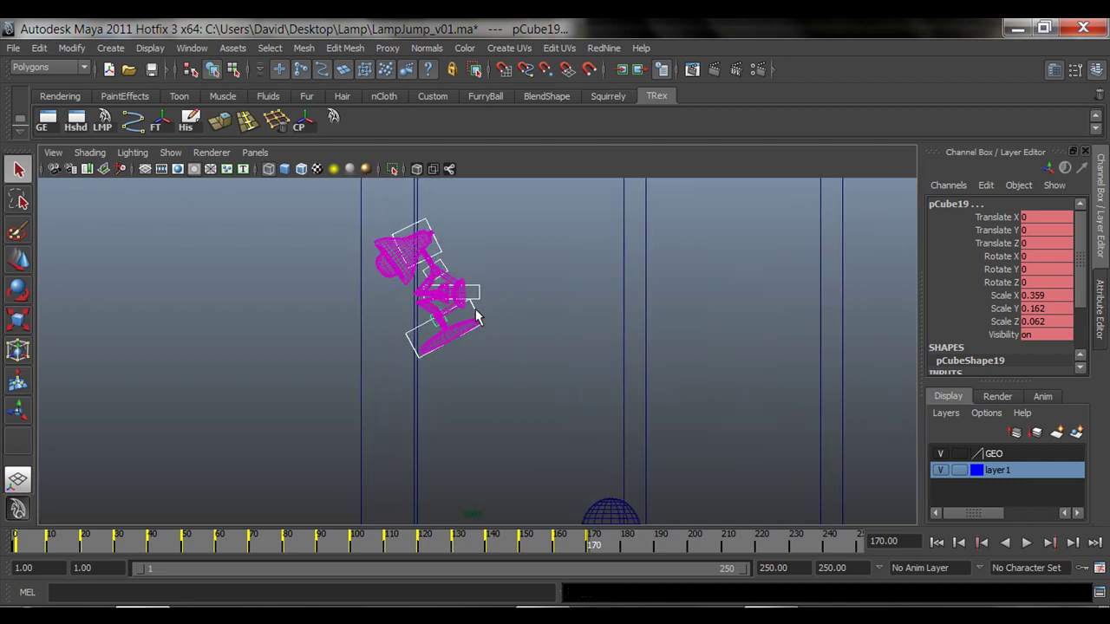
{"action": "left_click", "coordinate": [475, 347]}
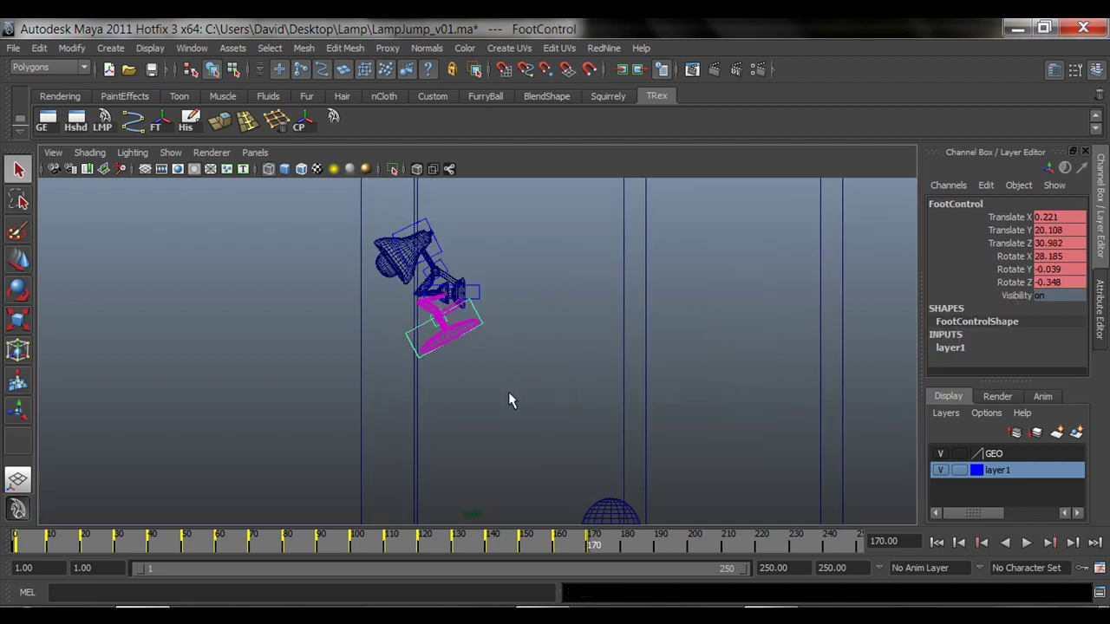
{"action": "middle_click_drag", "start_coordinate": [510, 392], "coordinate": [499, 349], "text": "alt"}
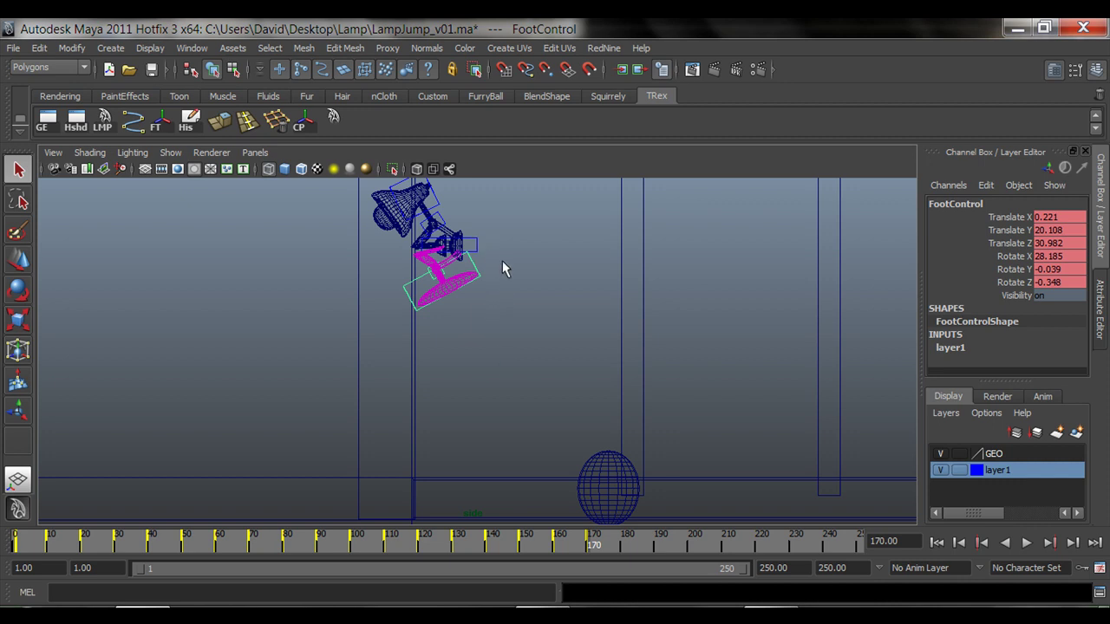
{"action": "middle_click_drag", "start_coordinate": [502, 261], "coordinate": [527, 315], "text": "alt"}
{"action": "key", "text": "e"}
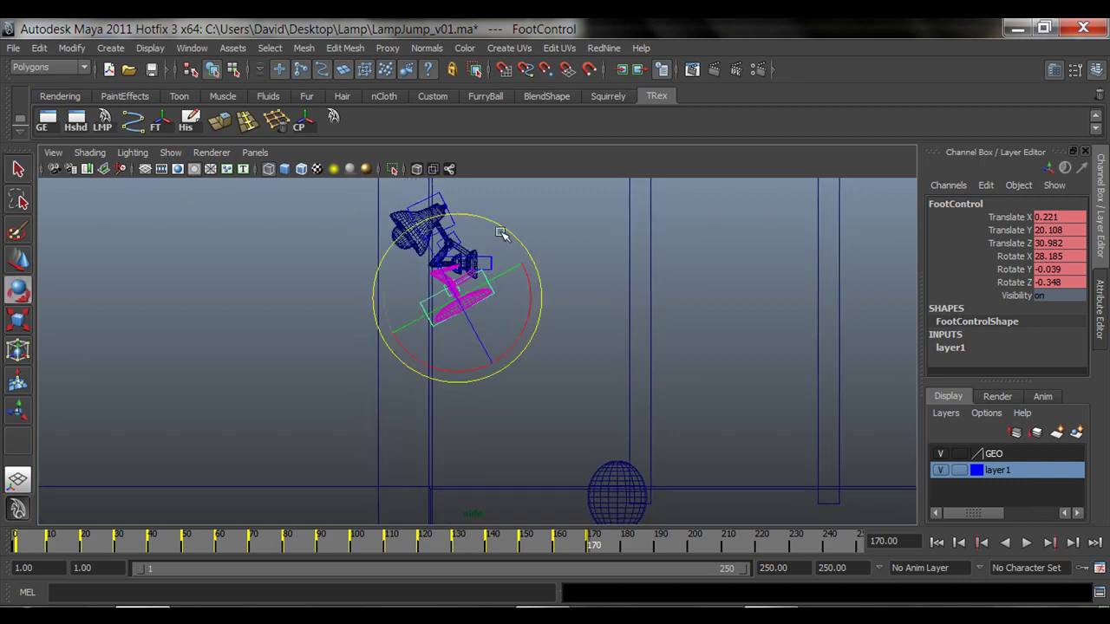
{"action": "left_click_drag", "start_coordinate": [496, 223], "coordinate": [528, 268]}
{"action": "key", "text": "w"}
{"action": "left_click_drag", "start_coordinate": [458, 300], "coordinate": [459, 326]}
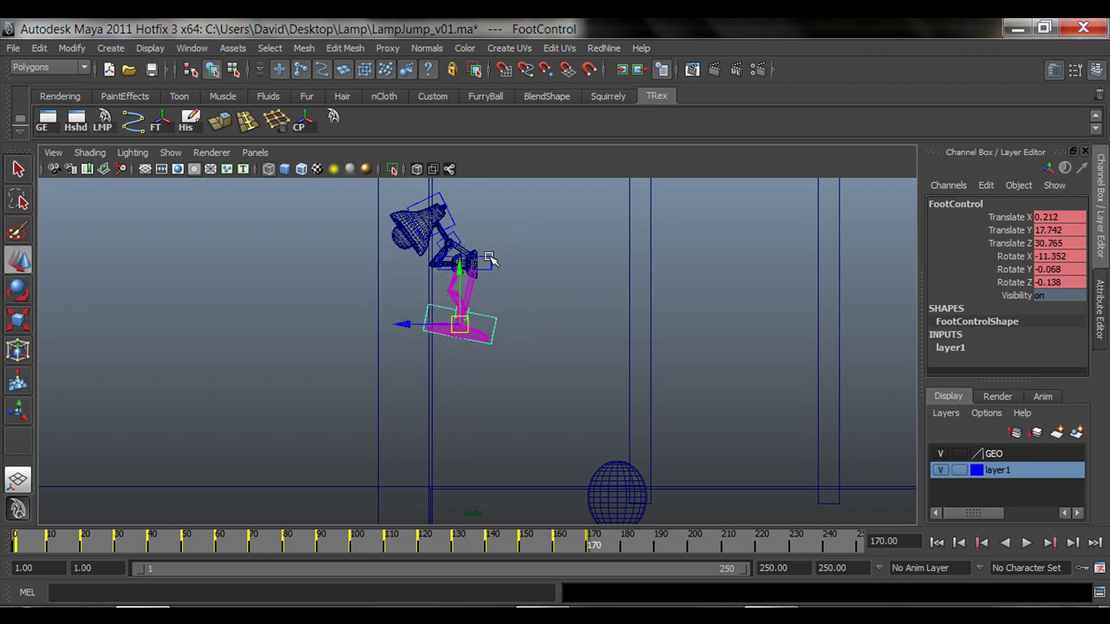
Try posing the hip control at frame 170 with Rotate X -23.23, Translate Y 18.543 and Translate Z 28.94
{"action": "left_click", "coordinate": [490, 259]}
{"action": "key", "text": "e"}
{"action": "left_click_drag", "start_coordinate": [535, 213], "coordinate": [552, 252]}
{"action": "key", "text": "w"}
{"action": "mouse_move", "coordinate": [478, 268]}
{"action": "left_mouse_down"}
{"action": "mouse_move", "coordinate": [463, 258]}
{"action": "mouse_move", "coordinate": [491, 265]}
{"action": "left_mouse_up"}
{"action": "key", "text": "q"}
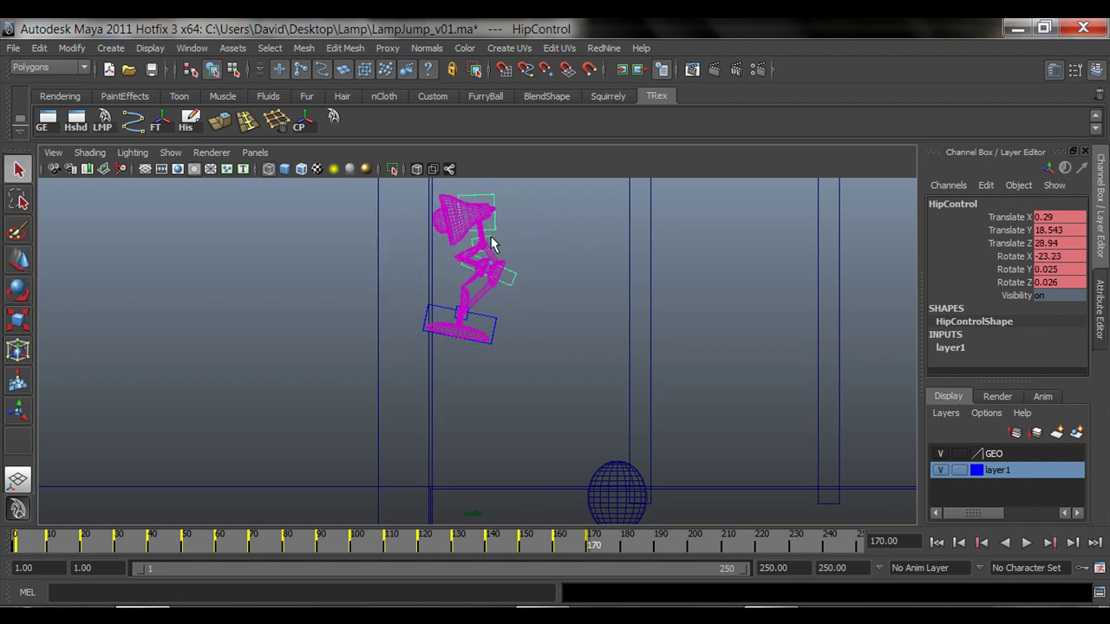
Try raising the back control at frame 170 to Translate Y 1.094 and Translate Z -0.362
{"action": "left_click", "coordinate": [493, 251]}
{"action": "key", "text": "e"}
{"action": "middle_click_drag", "start_coordinate": [536, 253], "coordinate": [479, 308], "text": "alt"}
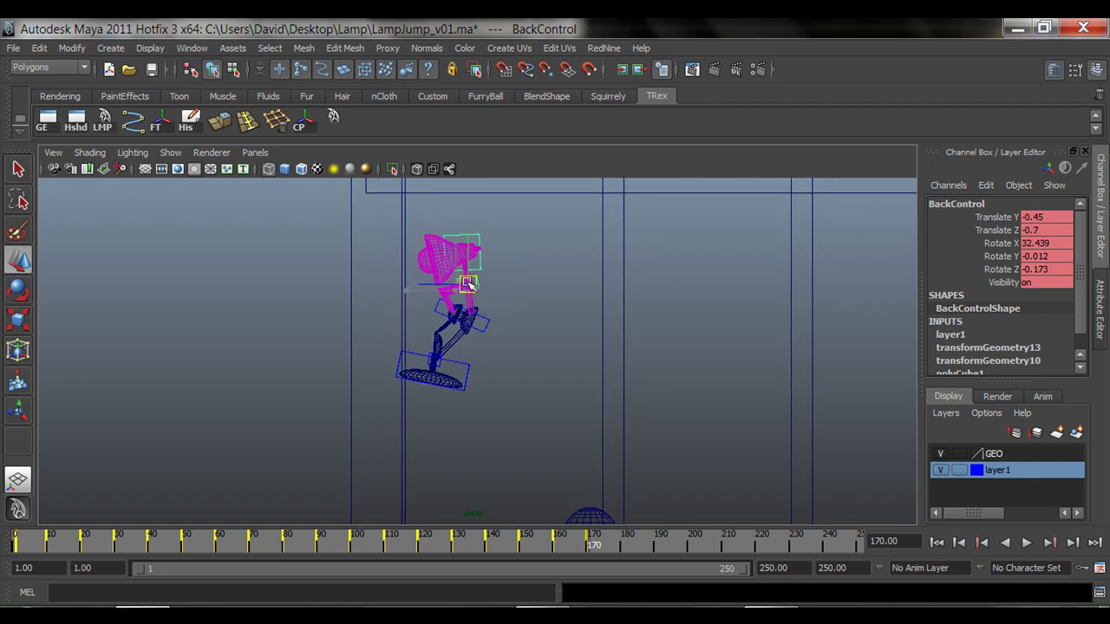
{"action": "mouse_move", "coordinate": [467, 283]}
{"action": "left_mouse_down"}
{"action": "mouse_move", "coordinate": [484, 272]}
{"action": "mouse_move", "coordinate": [465, 258]}
{"action": "mouse_move", "coordinate": [471, 267]}
{"action": "left_mouse_up"}
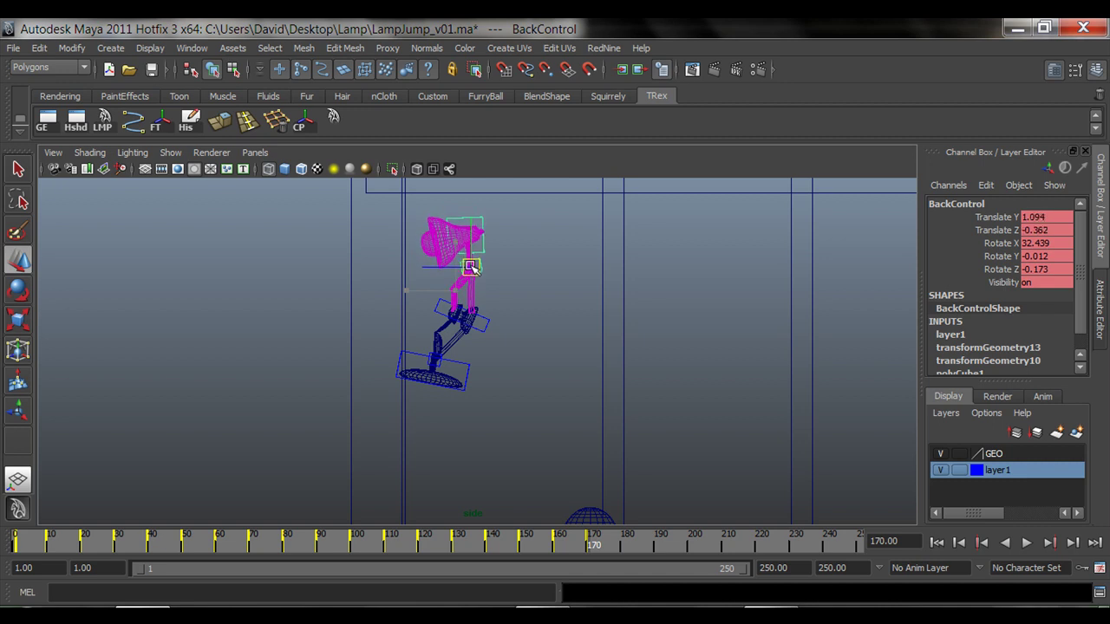
Try refining the foot control to Rotate X -18.001, Translate Y 17.52 and Translate Z 30.617
{"action": "left_click", "coordinate": [462, 362]}
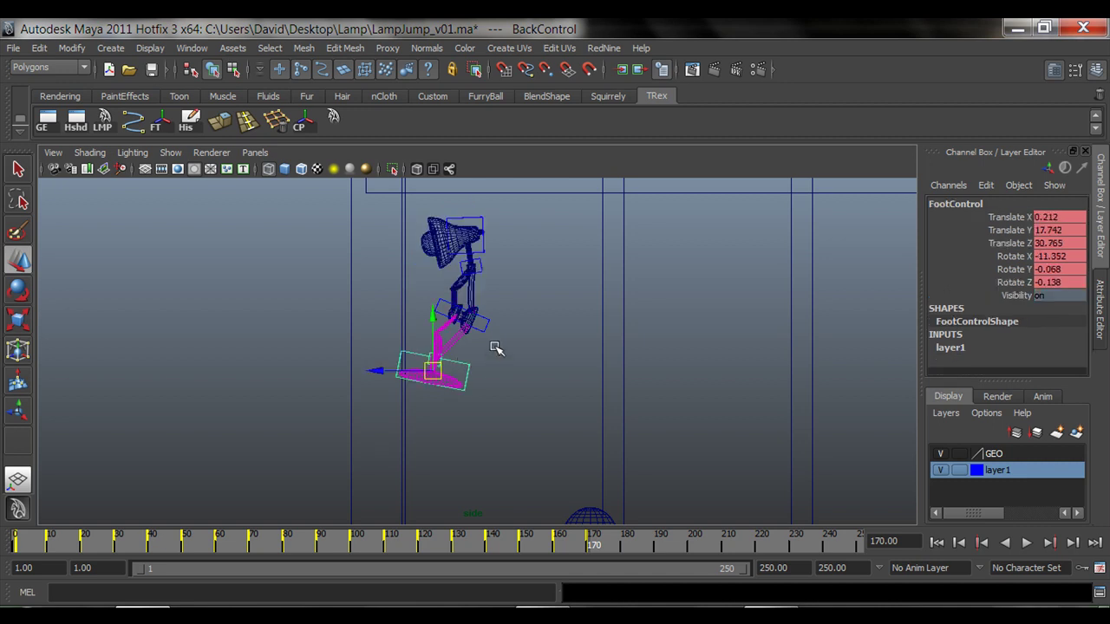
{"action": "key", "text": "e"}
{"action": "left_click_drag", "start_coordinate": [513, 312], "coordinate": [495, 325]}
{"action": "key", "text": "w"}
{"action": "left_click_drag", "start_coordinate": [433, 372], "coordinate": [435, 373]}
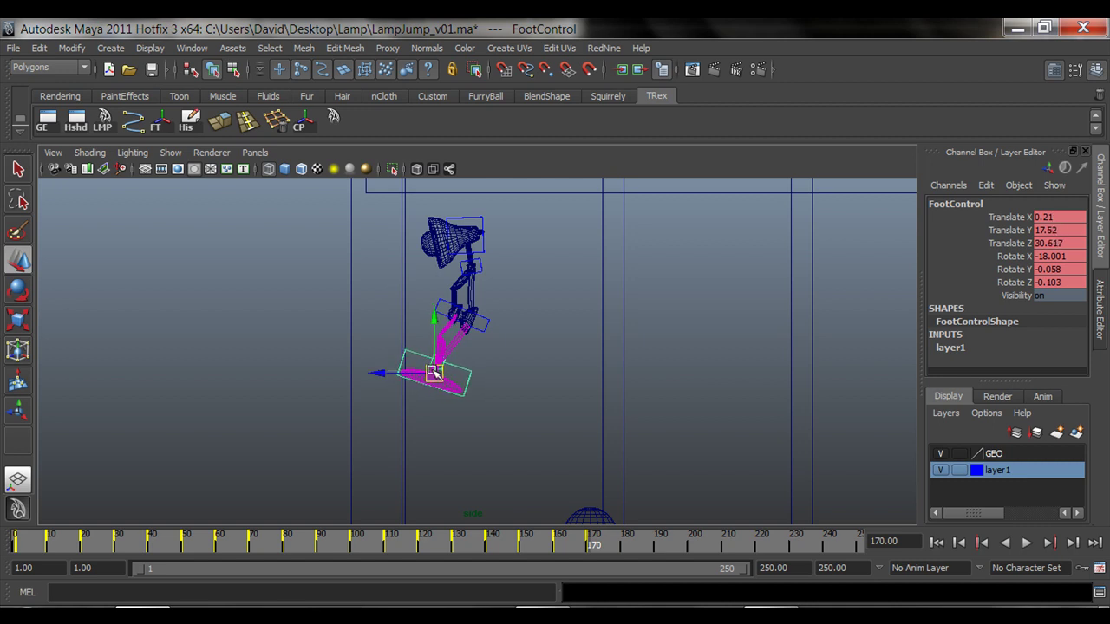
{"action": "middle_click_drag", "start_coordinate": [556, 444], "coordinate": [495, 434], "text": "alt"}
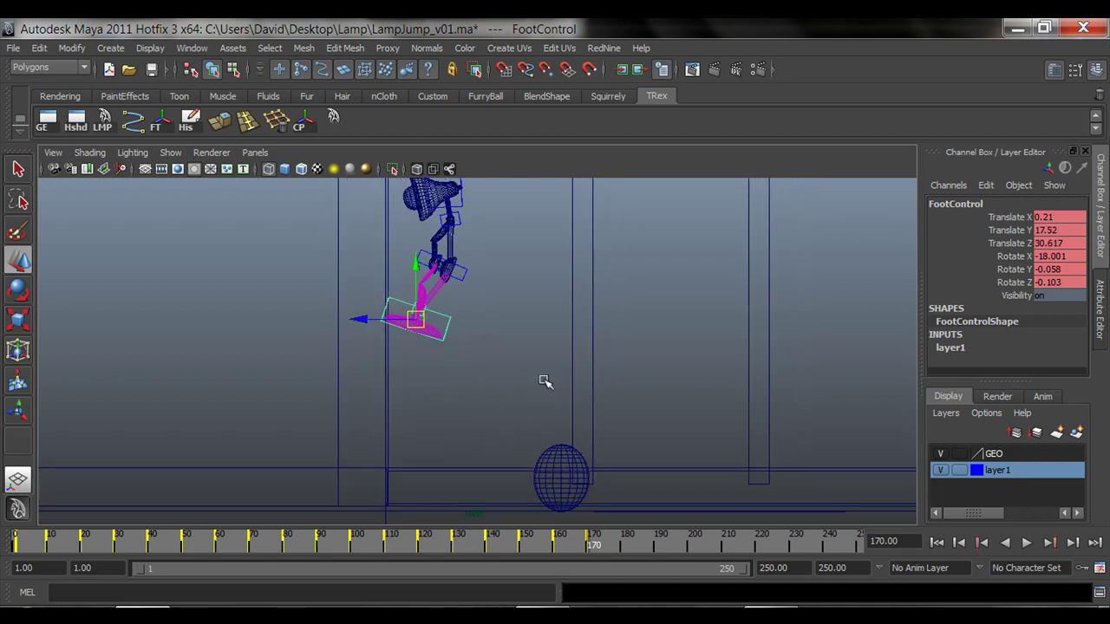
Step off frame 170 and back to check the pose, turn on automatic keyframing, and return to frame 170
{"action": "key", "text": "alt+period"}
{"action": "key", "text": "alt+comma"}
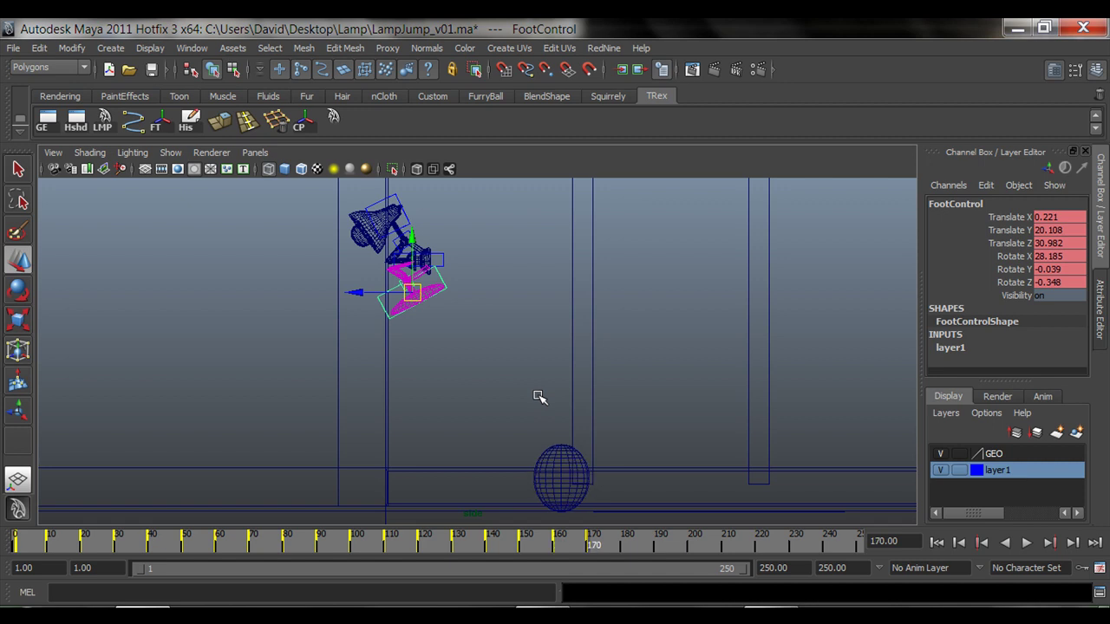
{"action": "key", "text": "comma"}
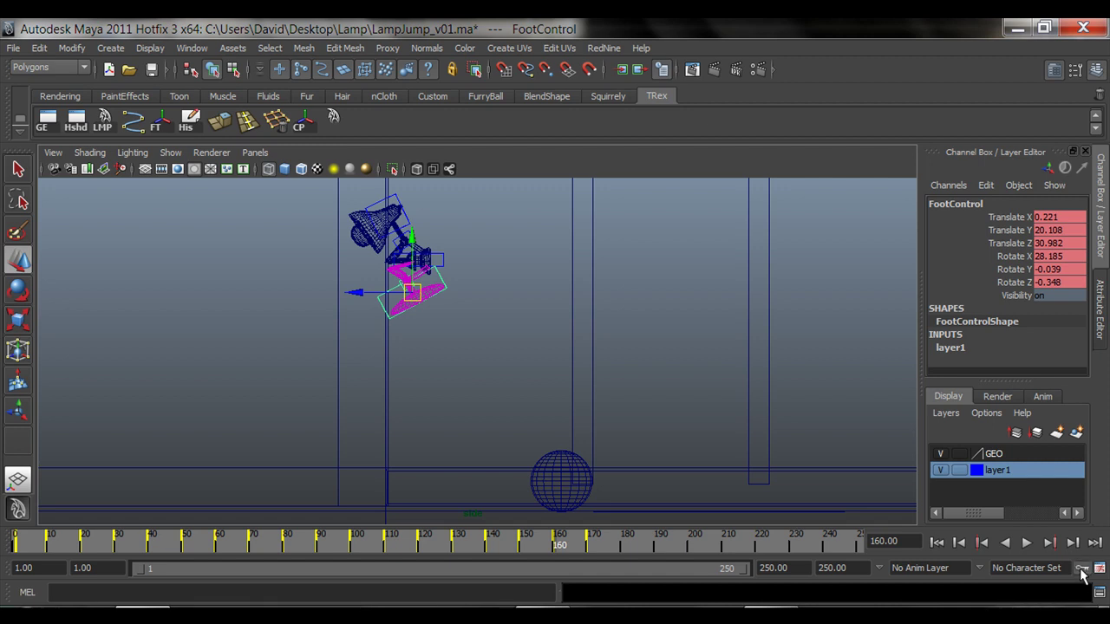
{"action": "key", "text": "period"}
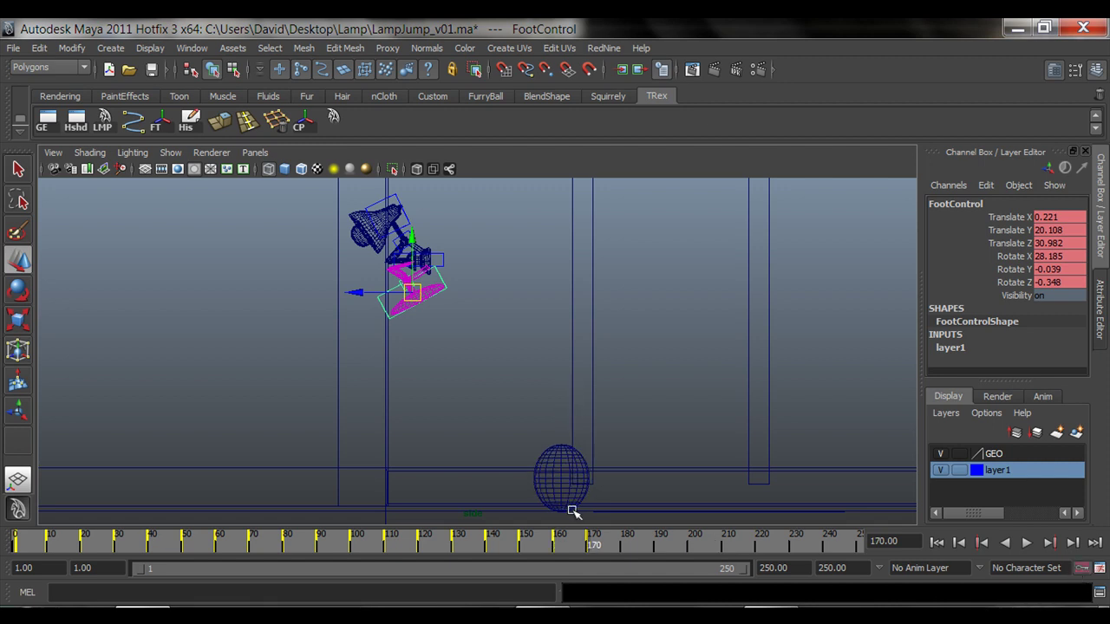
Lower the foot control at frame 170, rotate it to Rotate X -26.632, and shift it slightly away from the ball
{"action": "right_click_drag", "start_coordinate": [482, 282], "coordinate": [388, 357], "text": "alt"}
{"action": "left_click_drag", "start_coordinate": [396, 320], "coordinate": [398, 354]}
{"action": "key", "text": "e"}
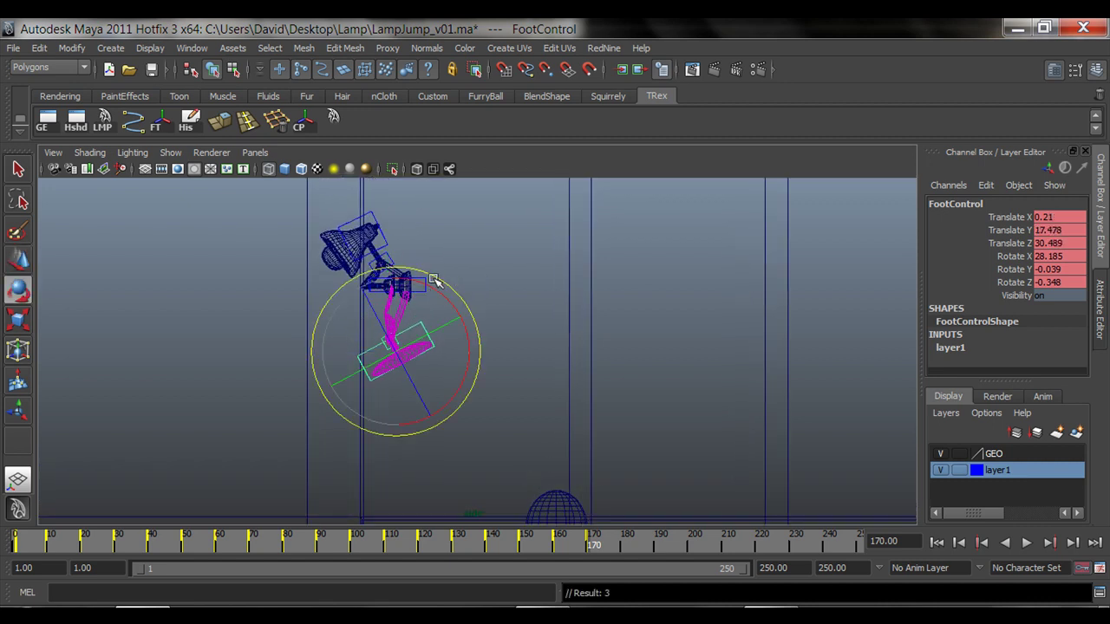
{"action": "left_click_drag", "start_coordinate": [433, 279], "coordinate": [471, 339]}
{"action": "key", "text": "w"}
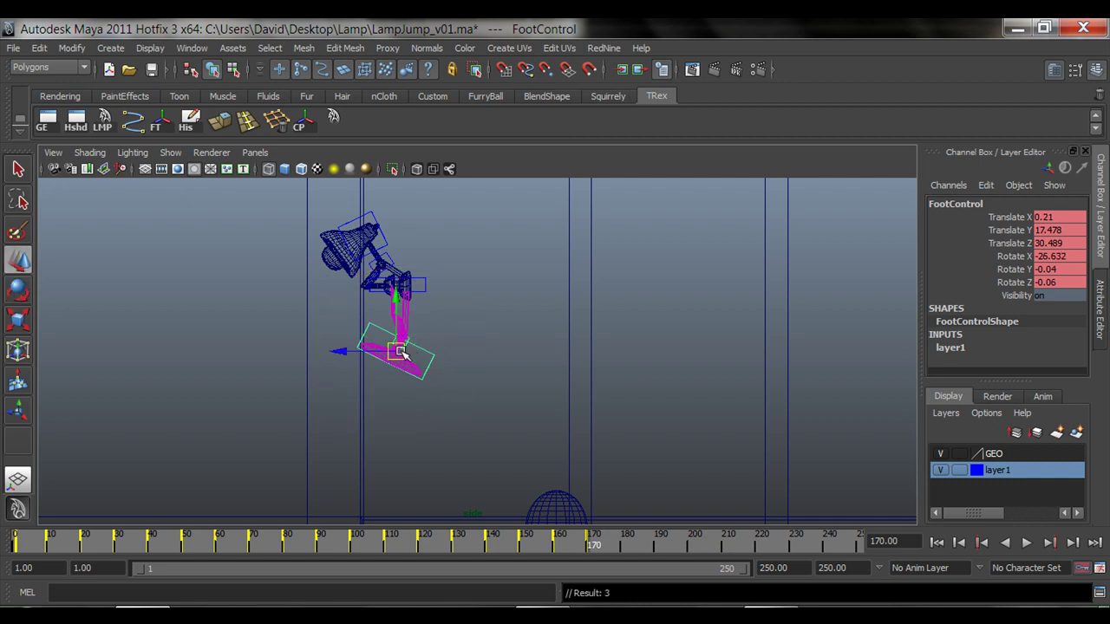
{"action": "left_click_drag", "start_coordinate": [402, 352], "coordinate": [381, 350]}
Rotate the hip control at frame 170 to Rotate X -10.725
{"action": "left_click", "coordinate": [423, 276]}
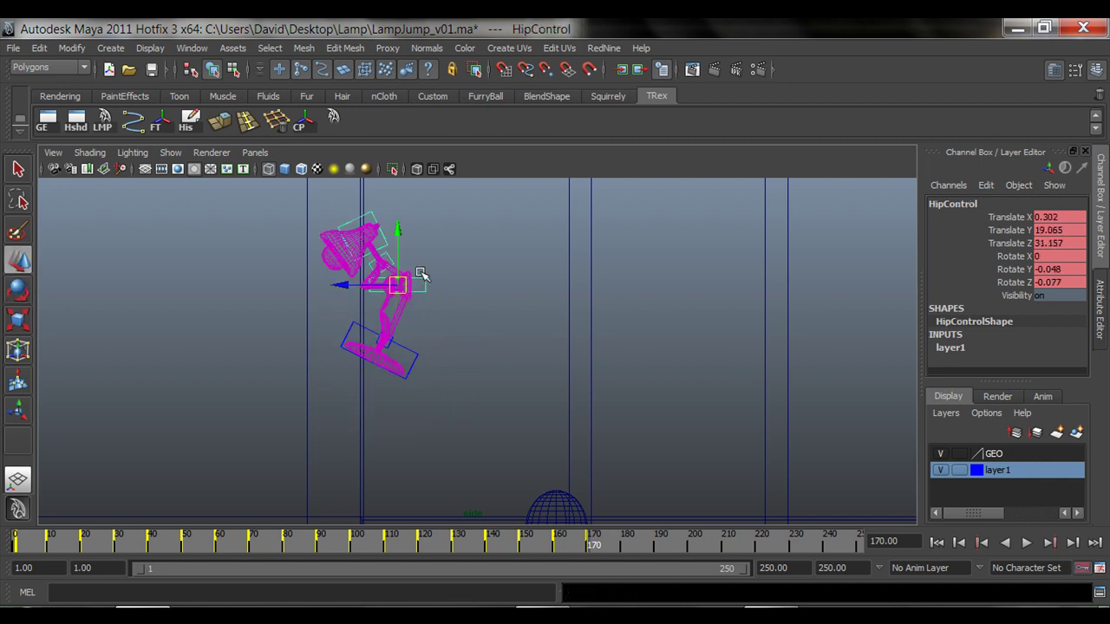
{"action": "key", "text": "e"}
{"action": "left_click_drag", "start_coordinate": [439, 240], "coordinate": [469, 244]}
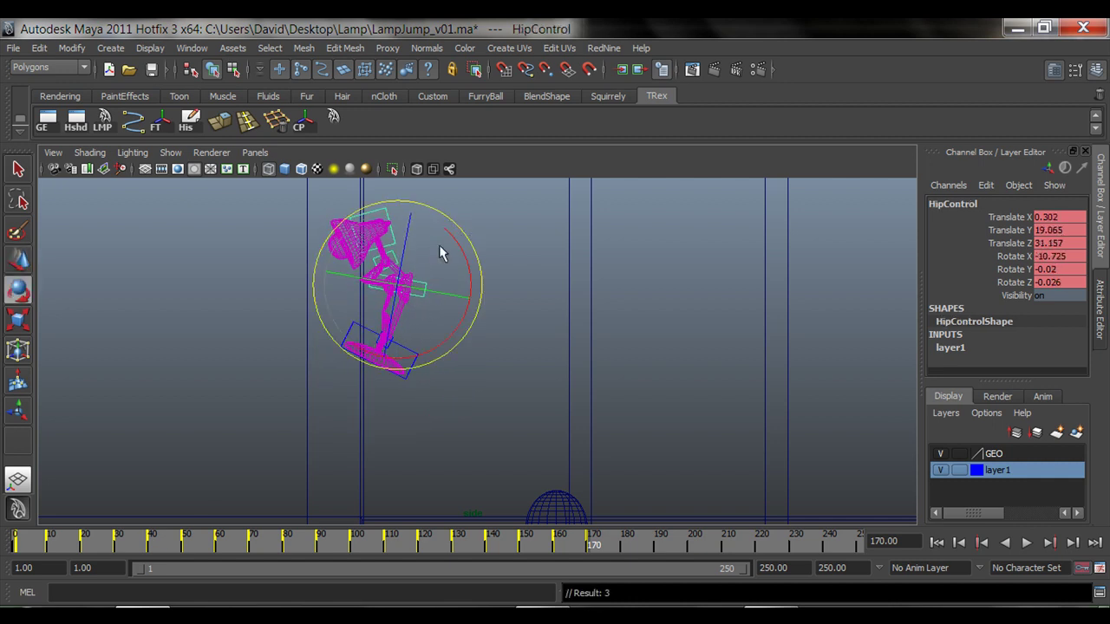
Raise the back control at frame 170 and shift it toward the ball, to Translate Y 0.919 and Translate Z -1.641
{"action": "key", "text": "q"}
{"action": "left_click", "coordinate": [393, 260]}
{"action": "key", "text": "e"}
{"action": "left_click_drag", "start_coordinate": [393, 257], "coordinate": [412, 241]}
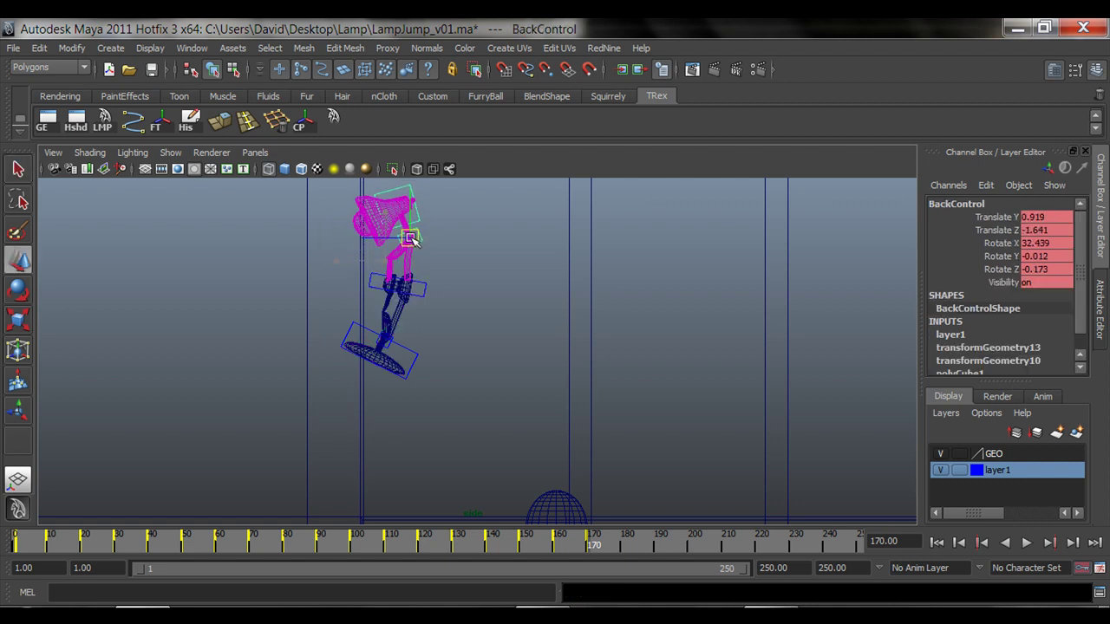
Flip back and forth between frames 160 and 170 to compare the two lamp poses
{"action": "key", "text": "comma"}
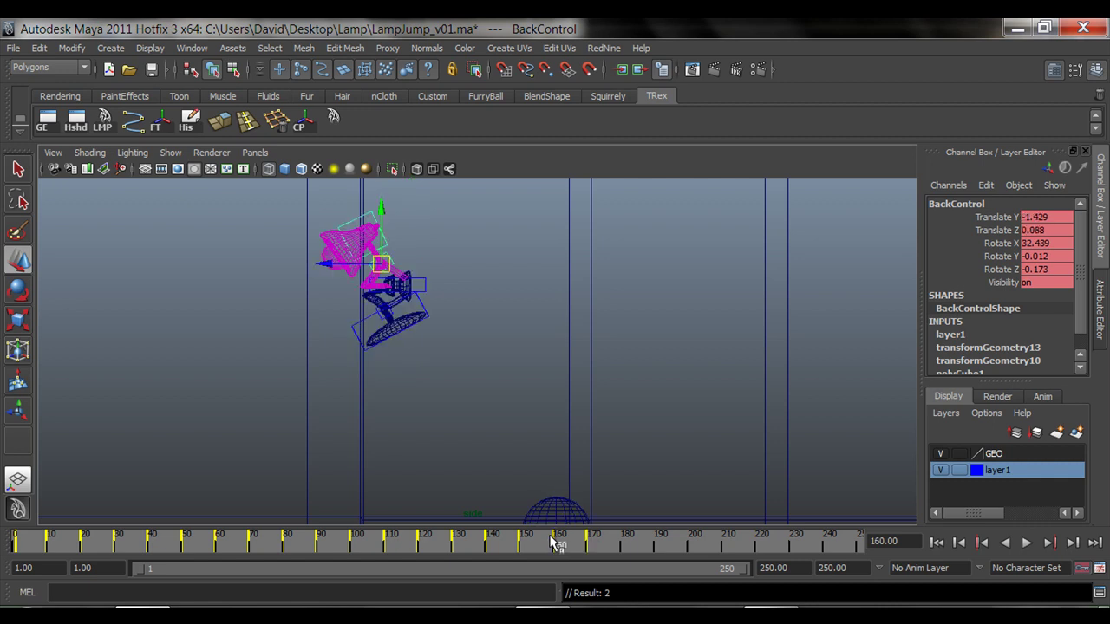
{"action": "key", "text": "period"}
{"action": "key", "text": "comma"}
{"action": "key", "text": "period"}
{"action": "key", "text": "comma"}
{"action": "key", "text": "period"}
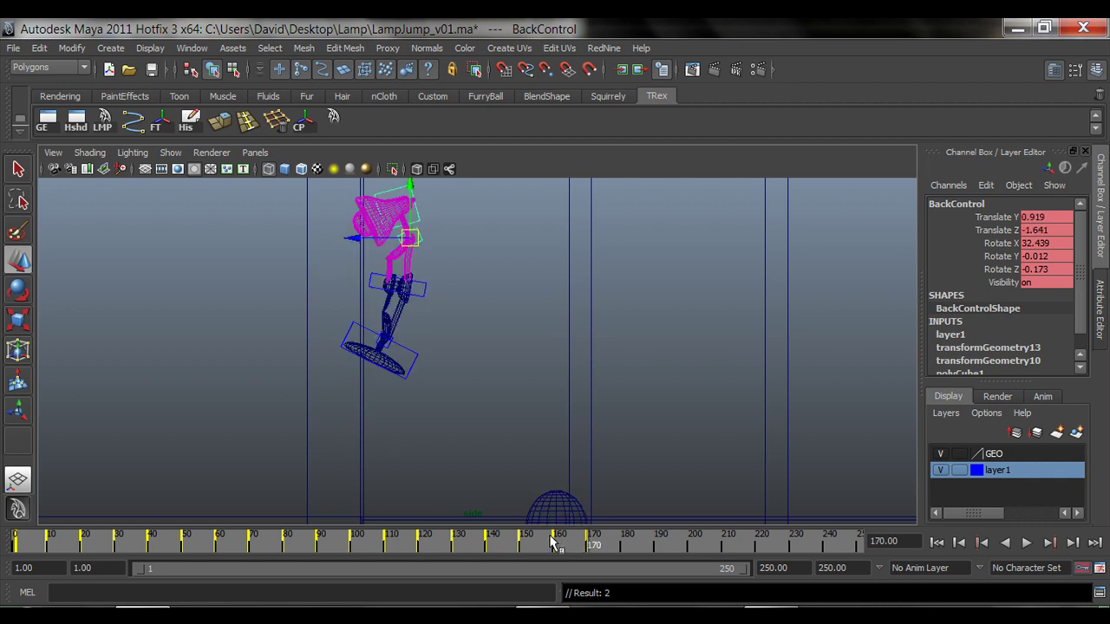
{"action": "key", "text": "comma"}
{"action": "key", "text": "period"}
{"action": "key", "text": "comma"}
{"action": "key", "text": "period"}
{"action": "key", "text": "comma"}
{"action": "key", "text": "period"}
Select all the lamp controls and lower the whole lamp at frame 170, placing the foot control at Translate Y 7.585 and Translate Z 36.715
{"action": "left_click_drag", "start_coordinate": [420, 288], "coordinate": [437, 307]}
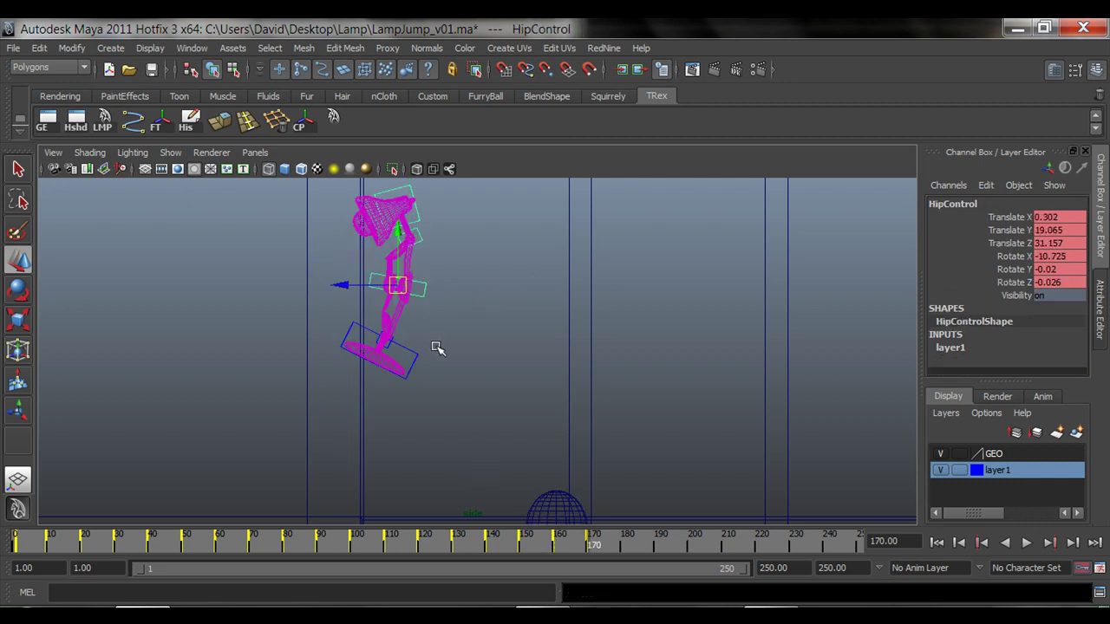
{"action": "key", "text": "q"}
{"action": "left_click", "coordinate": [419, 368]}
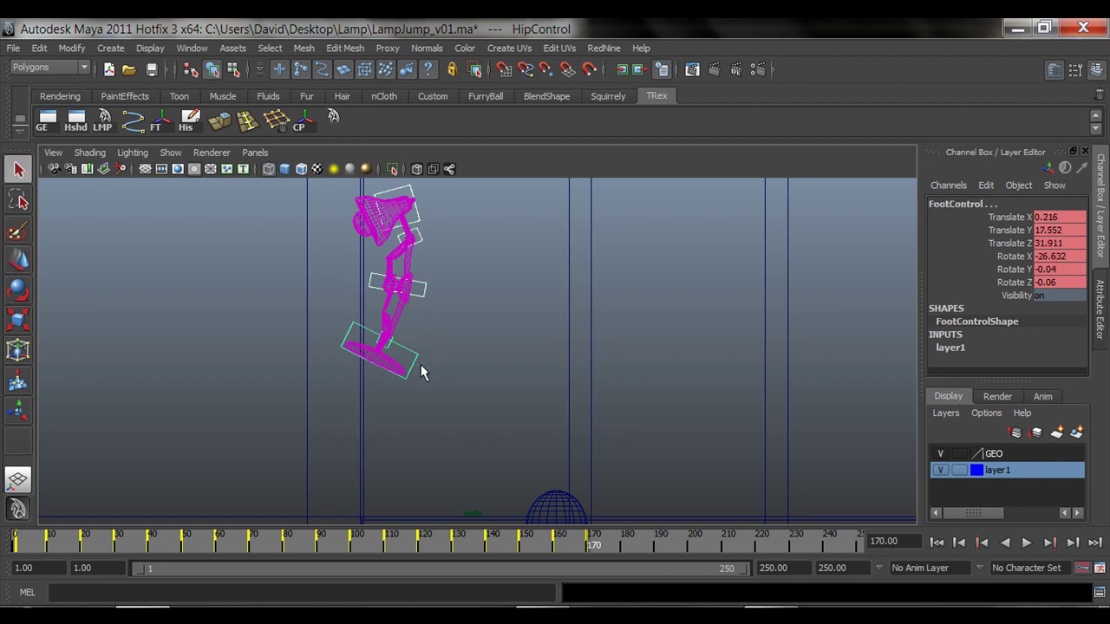
{"action": "key", "text": "w"}
{"action": "right_click_drag", "start_coordinate": [538, 384], "coordinate": [444, 359], "text": "alt"}
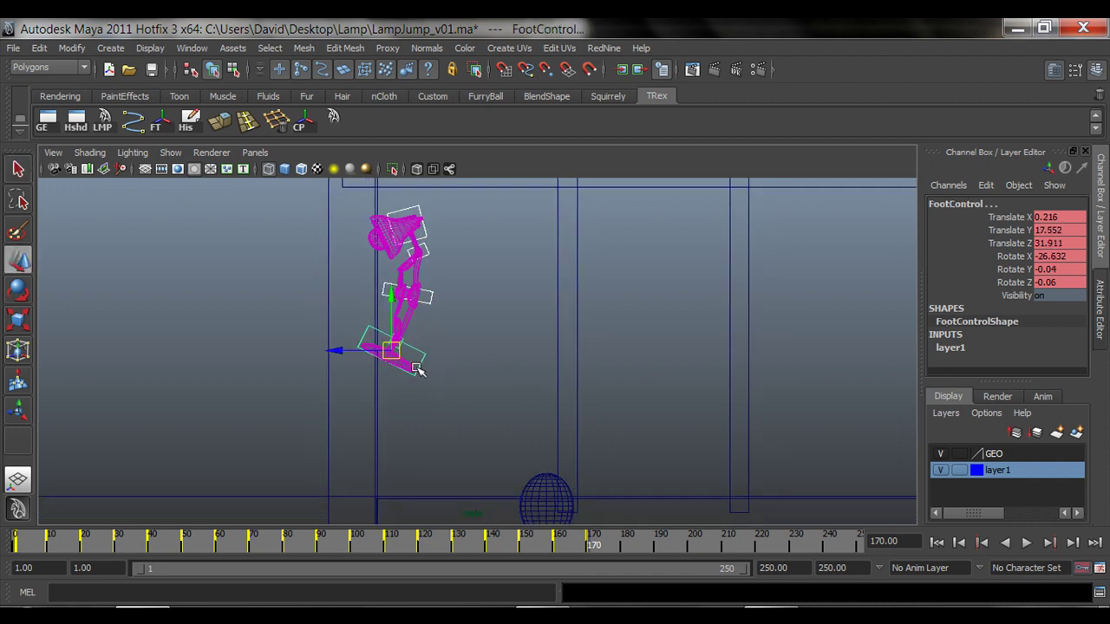
{"action": "middle_click_drag", "start_coordinate": [416, 368], "coordinate": [432, 348], "text": "alt"}
{"action": "left_click_drag", "start_coordinate": [405, 333], "coordinate": [358, 432]}
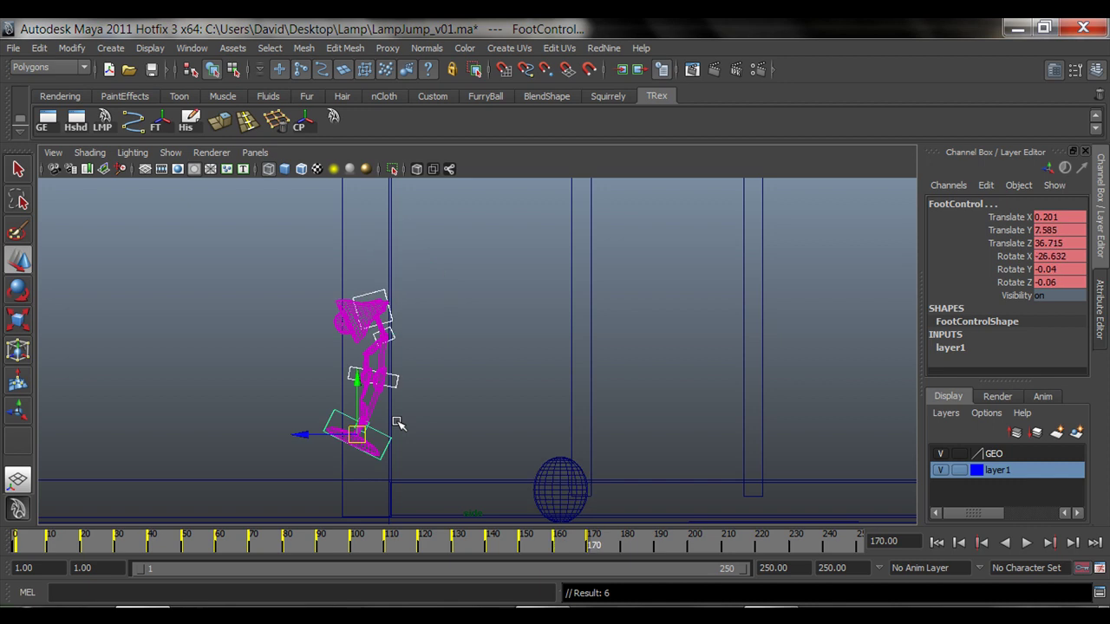
Compare the lamp's keyed poses between frames 140 and 170 in the side view
{"action": "key", "text": "comma"}
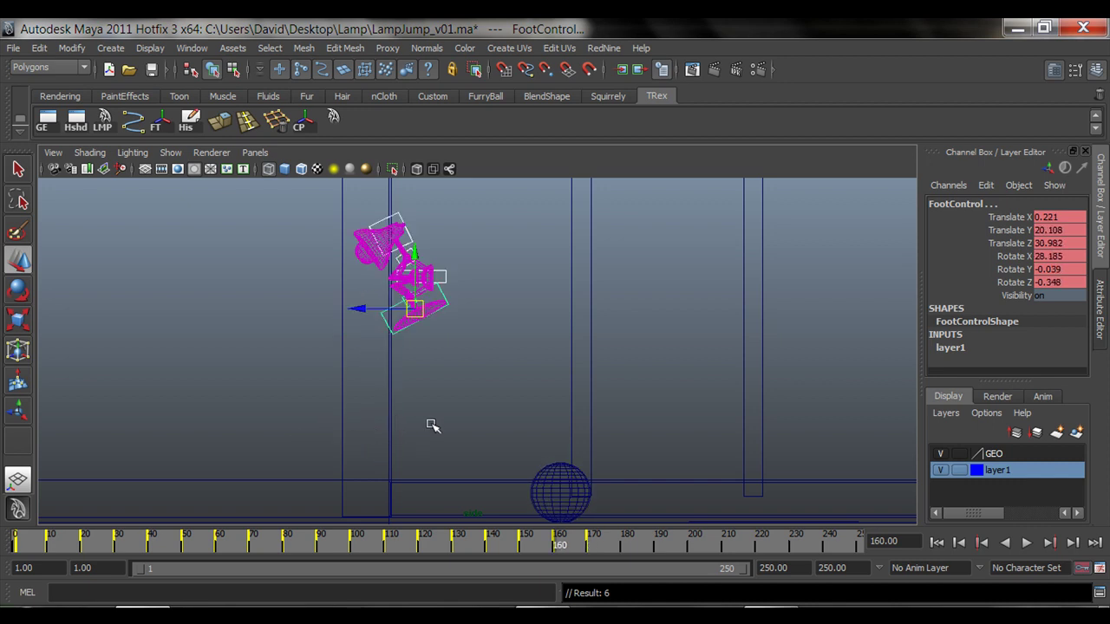
{"action": "key", "text": "comma"}
{"action": "key", "text": "period"}
{"action": "key", "text": "period"}
{"action": "key", "text": "comma"}
{"action": "key", "text": "period"}
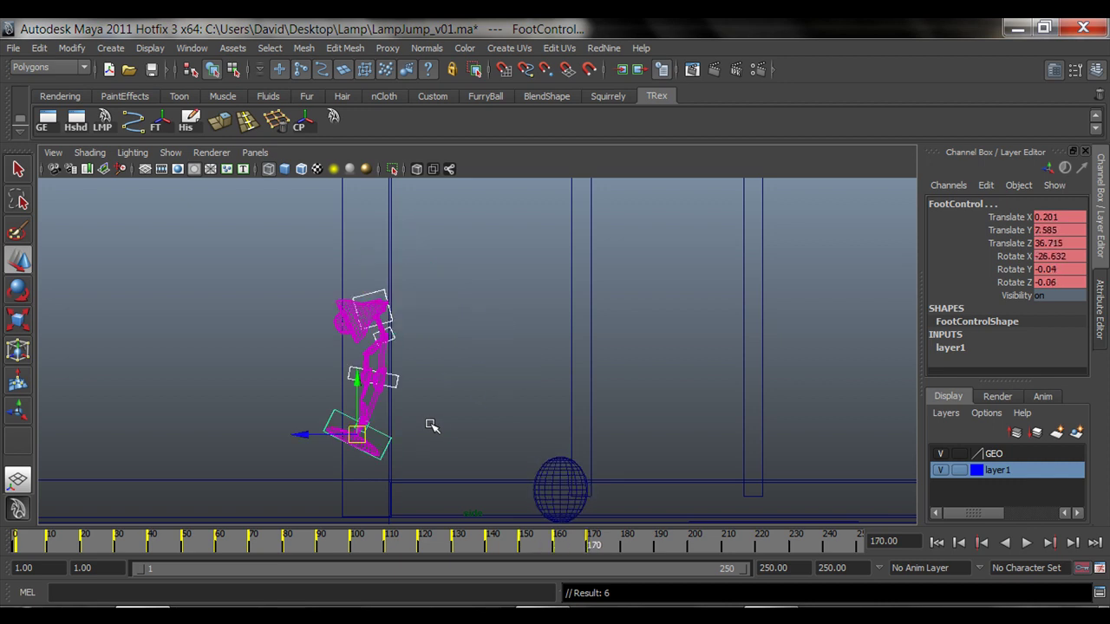
{"action": "key", "text": "comma"}
{"action": "key", "text": "period"}
{"action": "key", "text": "comma"}
{"action": "key", "text": "comma"}
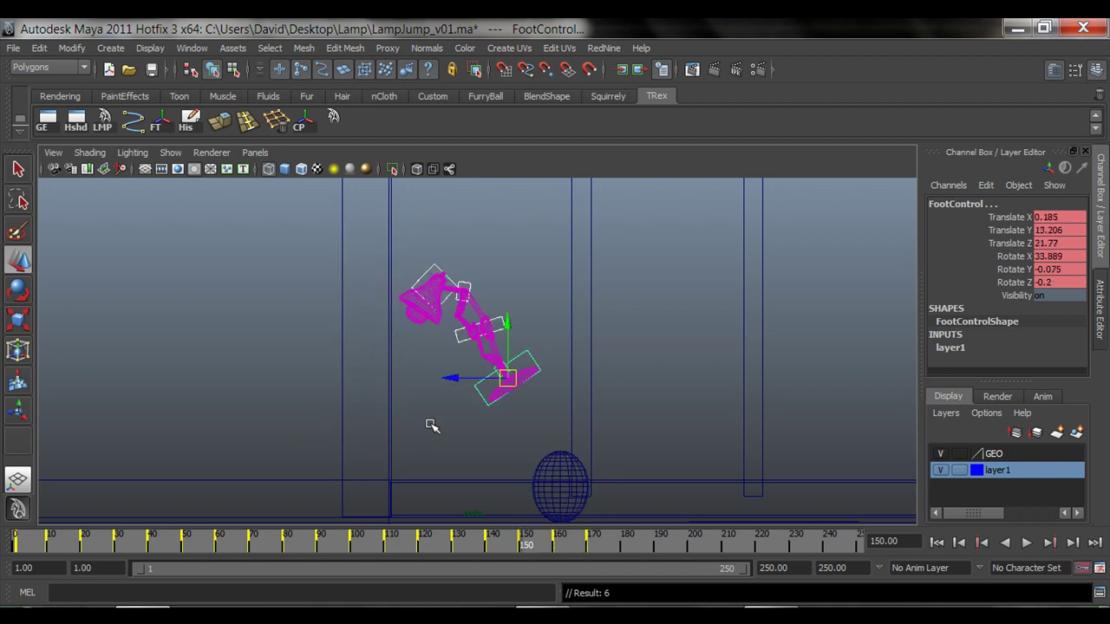
{"action": "key", "text": "period"}
{"action": "key", "text": "period"}
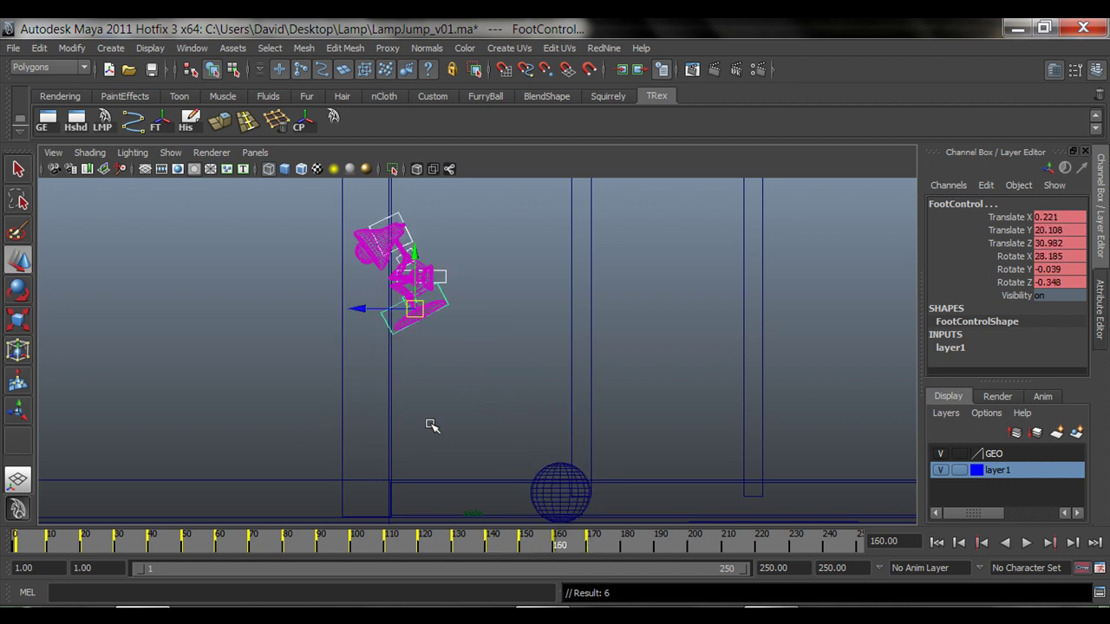
{"action": "key", "text": "period"}
{"action": "key", "text": "period"}
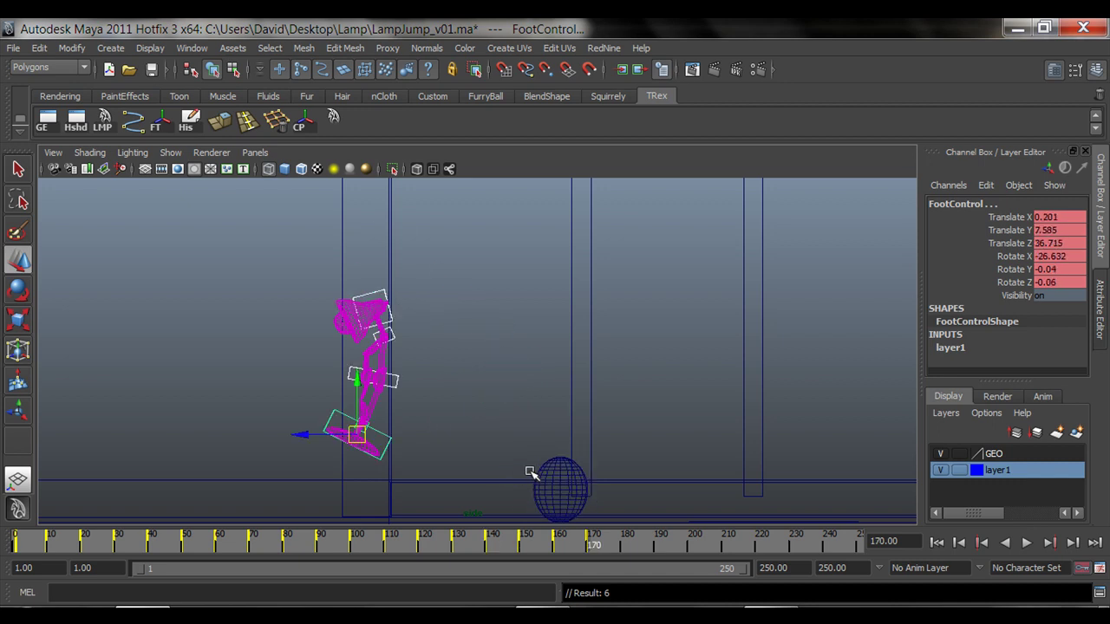
{"action": "key", "text": "comma"}
{"action": "key", "text": "comma"}
{"action": "key", "text": "period"}
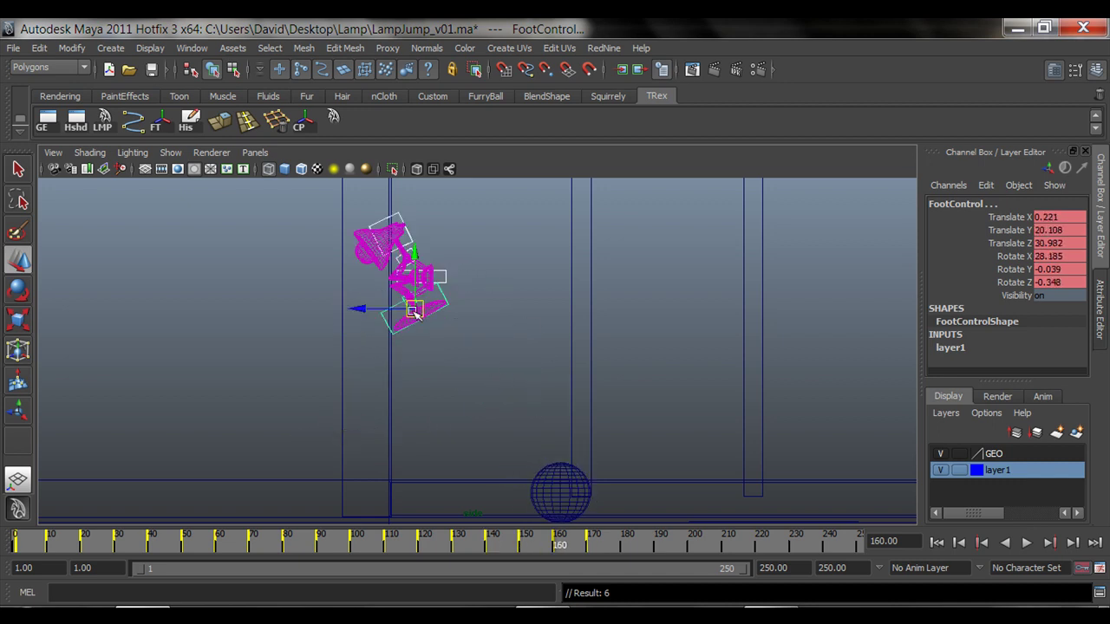
{"action": "key", "text": "period"}
{"action": "key", "text": "period"}
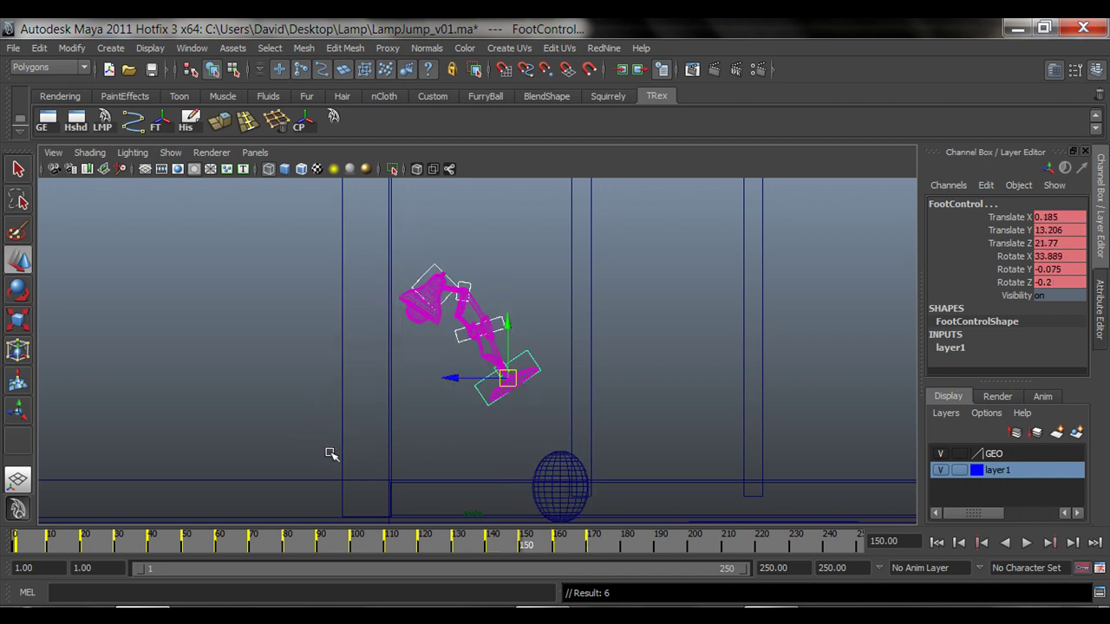
{"action": "key", "text": "period"}
{"action": "key", "text": "comma"}
{"action": "key", "text": "comma"}
{"action": "key", "text": "comma"}
{"action": "key", "text": "comma"}
{"action": "key", "text": "comma"}
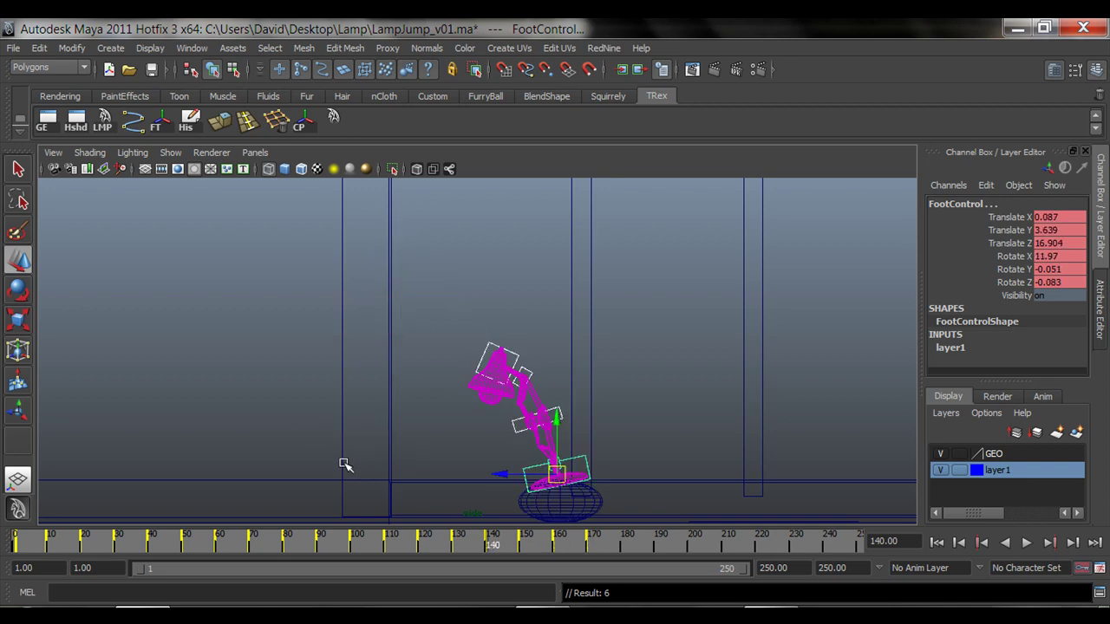
Review the lamp's jump through camera1 by stepping between the keys from frame 110 to 170, and return to the side view at frame 170
{"action": "key", "text": "space"}
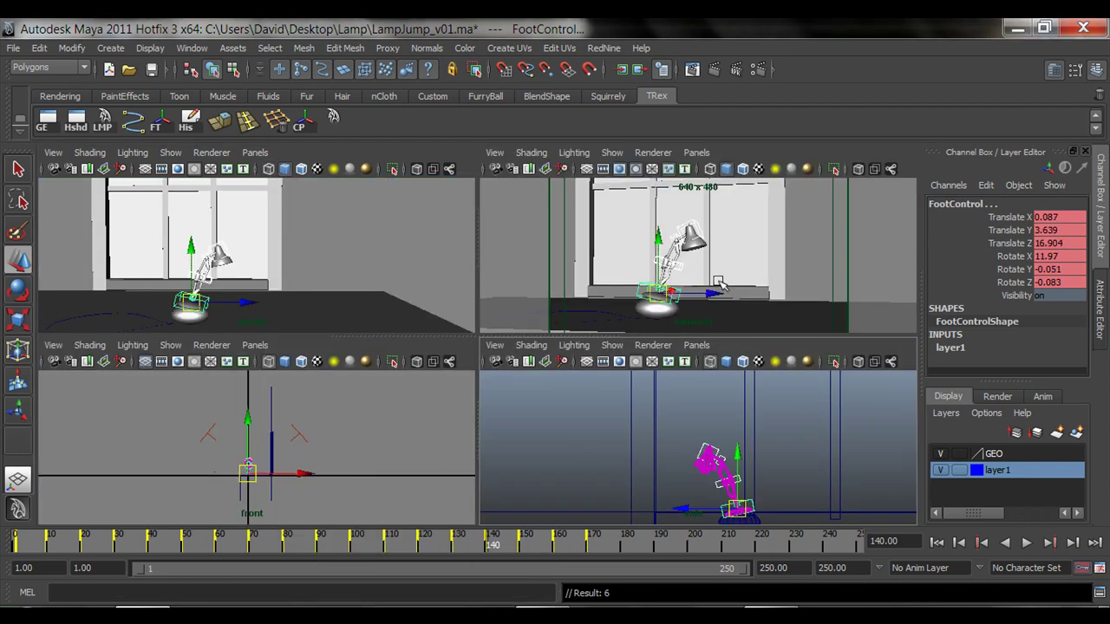
{"action": "key", "text": "space"}
{"action": "key", "text": "comma"}
{"action": "key", "text": "comma"}
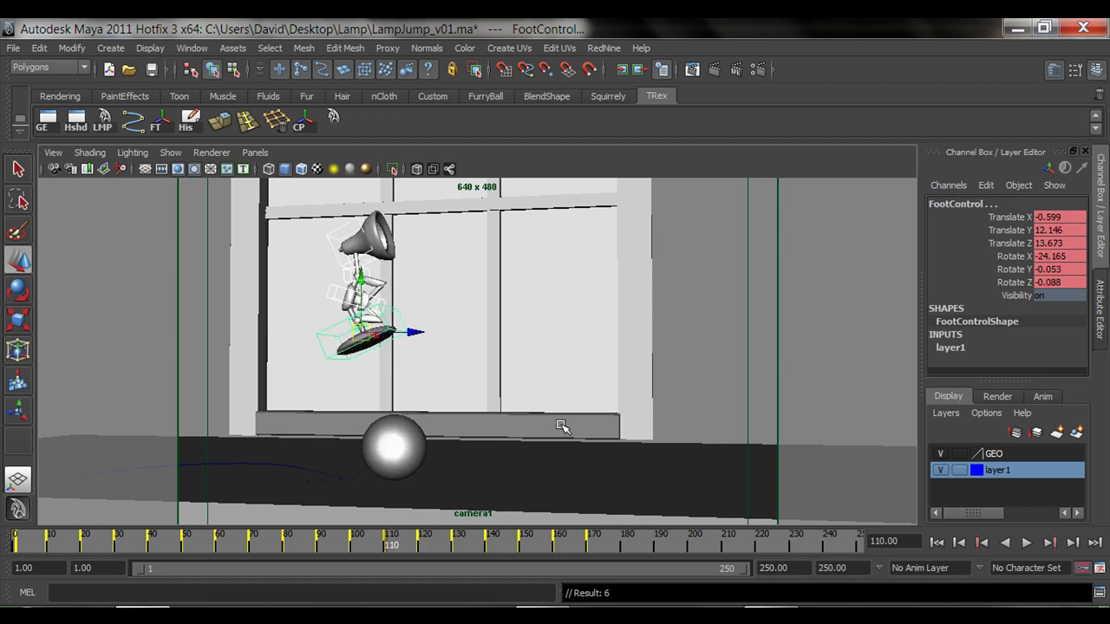
{"action": "key", "text": "period"}
{"action": "key", "text": "period"}
{"action": "key", "text": "period"}
{"action": "key", "text": "period"}
{"action": "key", "text": "period"}
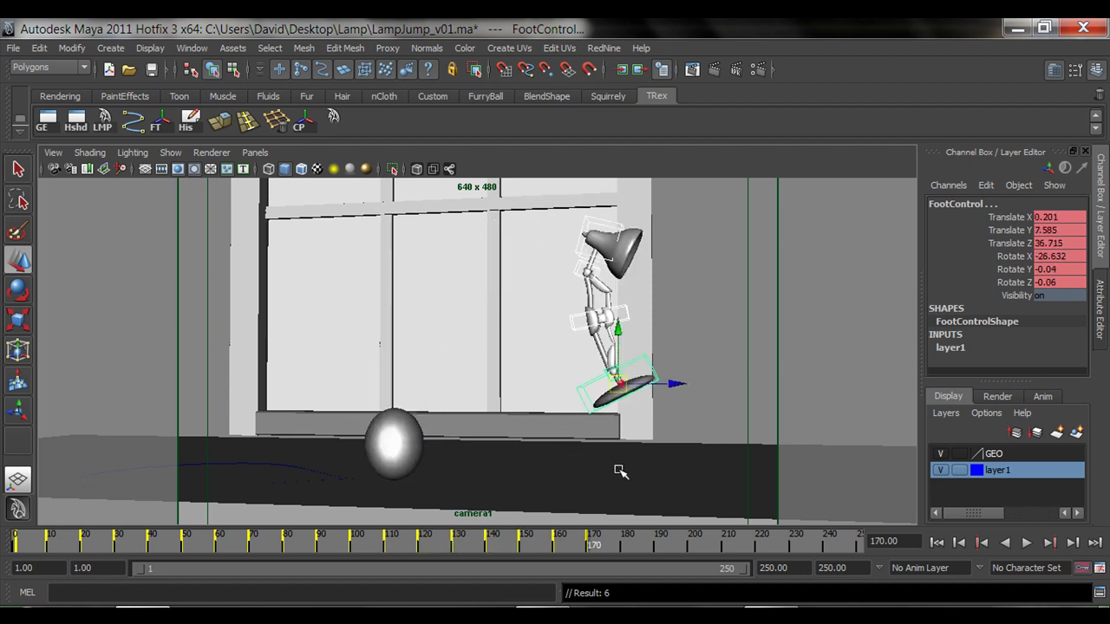
{"action": "key", "text": "comma"}
{"action": "key", "text": "comma"}
{"action": "key", "text": "comma"}
{"action": "key", "text": "period"}
{"action": "key", "text": "period"}
{"action": "key", "text": "period"}
{"action": "key", "text": "period"}
{"action": "key", "text": "comma"}
{"action": "key", "text": "comma"}
{"action": "key", "text": "period"}
{"action": "key", "text": "period"}
{"action": "key", "text": "comma"}
{"action": "key", "text": "comma"}
{"action": "key", "text": "comma"}
{"action": "key", "text": "comma"}
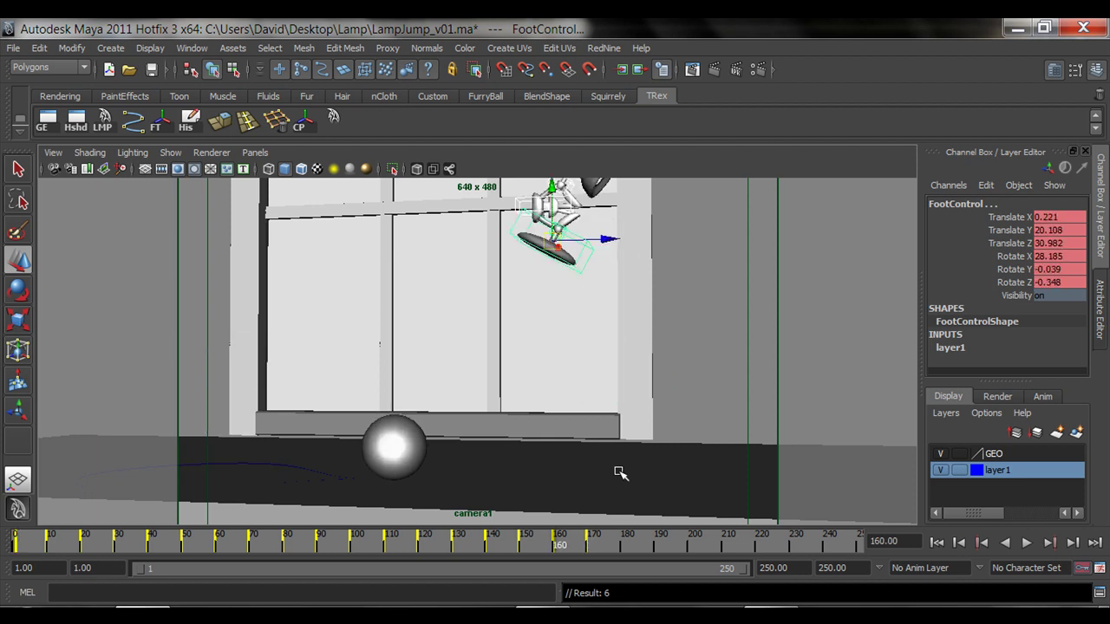
{"action": "key", "text": "comma"}
{"action": "key", "text": "period"}
{"action": "key", "text": "period"}
{"action": "key", "text": "period"}
{"action": "key", "text": "period"}
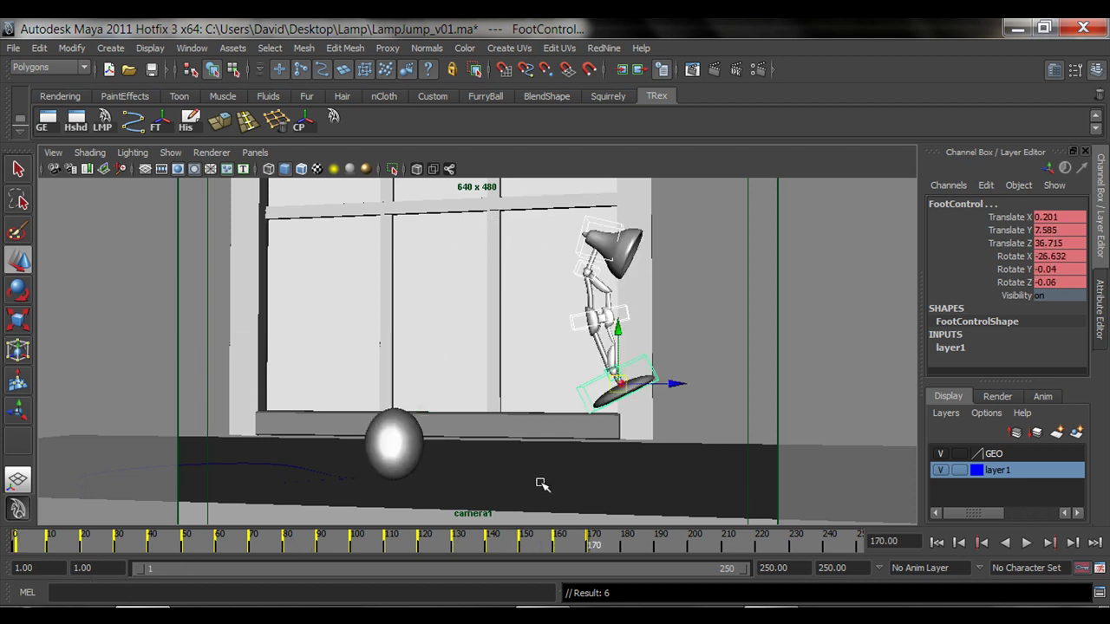
{"action": "key", "text": "comma"}
{"action": "key", "text": "comma"}
{"action": "key", "text": "comma"}
{"action": "key", "text": "period"}
{"action": "key", "text": "period"}
{"action": "key", "text": "period"}
{"action": "key", "text": "comma"}
{"action": "key", "text": "comma"}
{"action": "key", "text": "period"}
{"action": "key", "text": "period"}
{"action": "key", "text": "comma"}
{"action": "key", "text": "comma"}
{"action": "key", "text": "period"}
{"action": "key", "text": "period"}
{"action": "left_click_drag", "start_coordinate": [562, 551], "coordinate": [591, 548]}
{"action": "key", "text": "space"}
{"action": "key", "text": "space"}
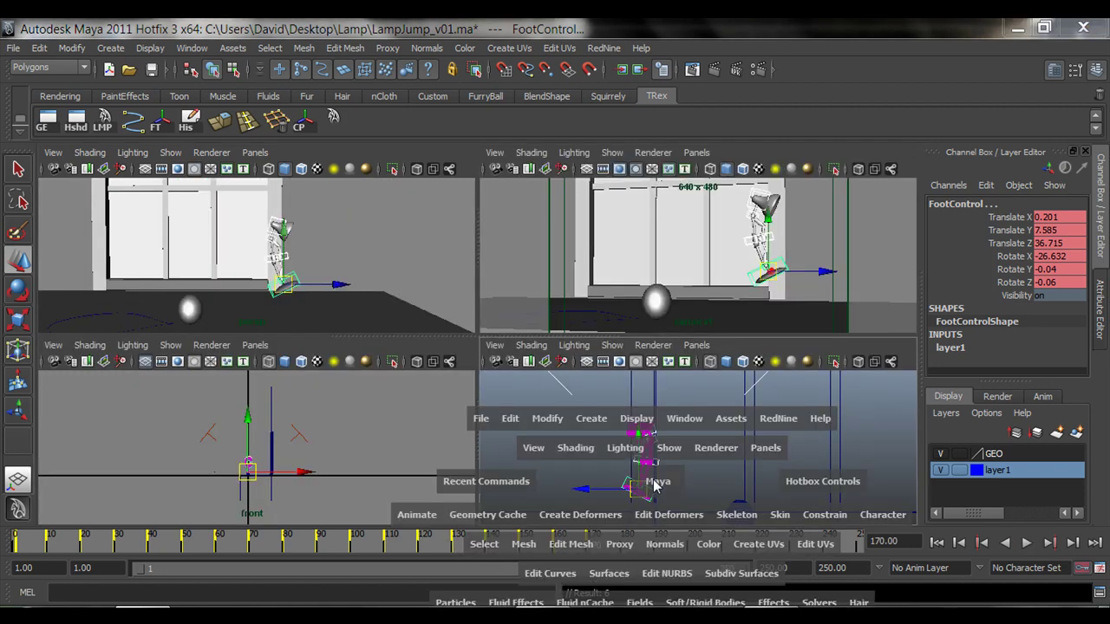
Try lowering the whole lamp at frame 170 to Translate Y 5.477 and Translate Z 37.611, key it, and compare with frame 160
{"action": "left_click_drag", "start_coordinate": [358, 436], "coordinate": [351, 458]}
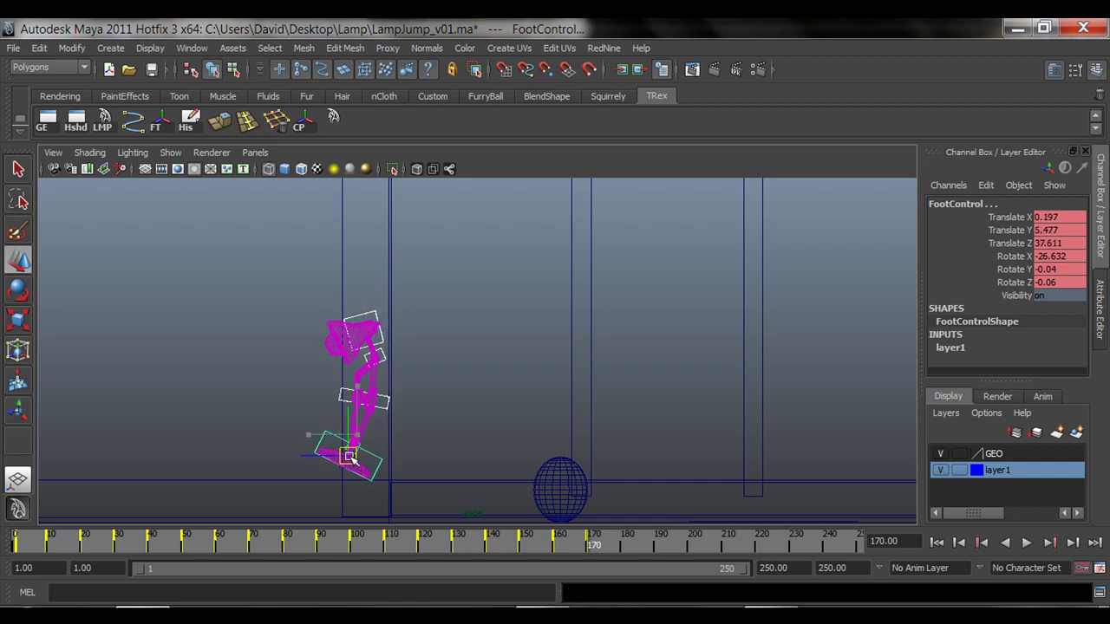
{"action": "key", "text": "s"}
{"action": "key", "text": "comma"}
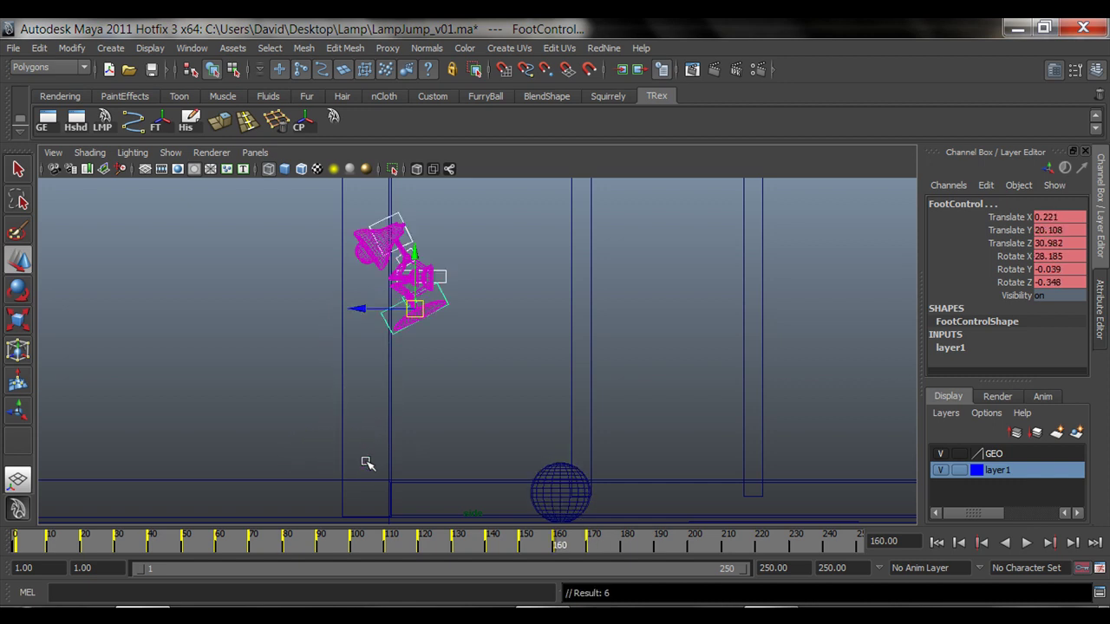
{"action": "key", "text": "period"}
{"action": "key", "text": "comma"}
{"action": "key", "text": "period"}
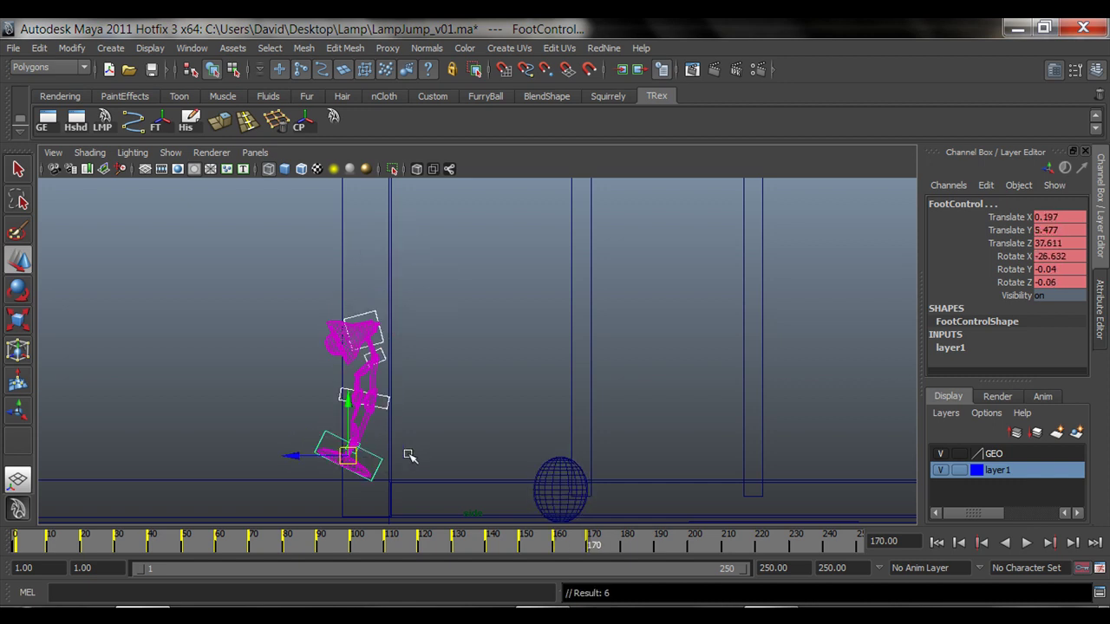
Try raising the whole lamp at frame 170 to Translate Y 6.935 and Translate Z 36.473, key it, and compare with frame 160
{"action": "left_click_drag", "start_coordinate": [351, 458], "coordinate": [362, 440]}
{"action": "key", "text": "s"}
{"action": "key", "text": "comma"}
{"action": "key", "text": "period"}
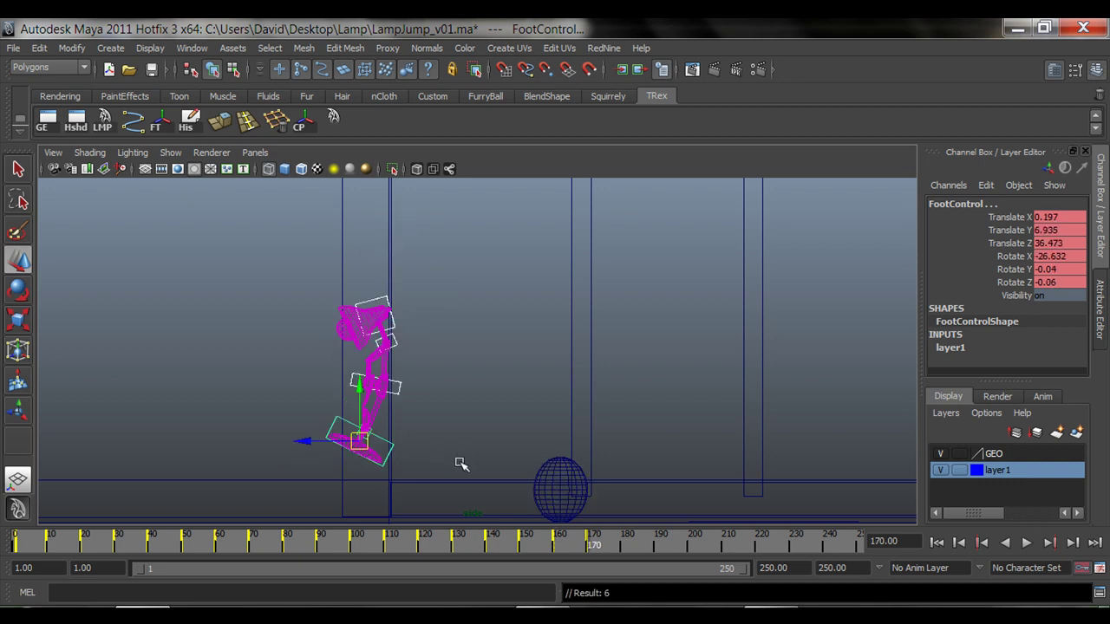
{"action": "key", "text": "comma"}
{"action": "key", "text": "period"}
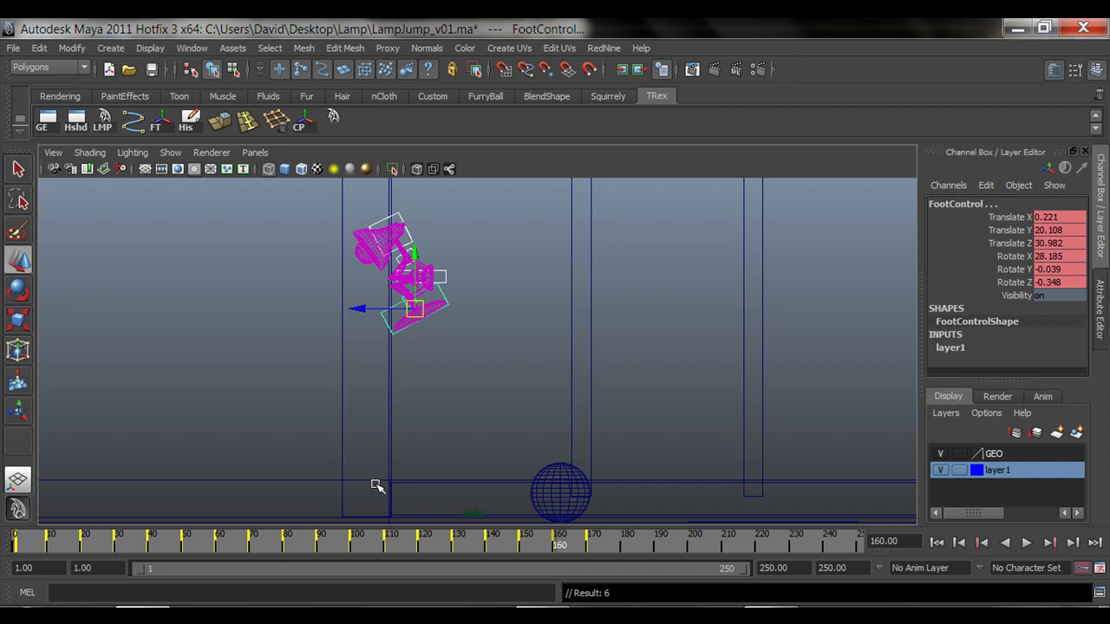
{"action": "key", "text": "alt+shift+v"}
{"action": "key", "text": "comma"}
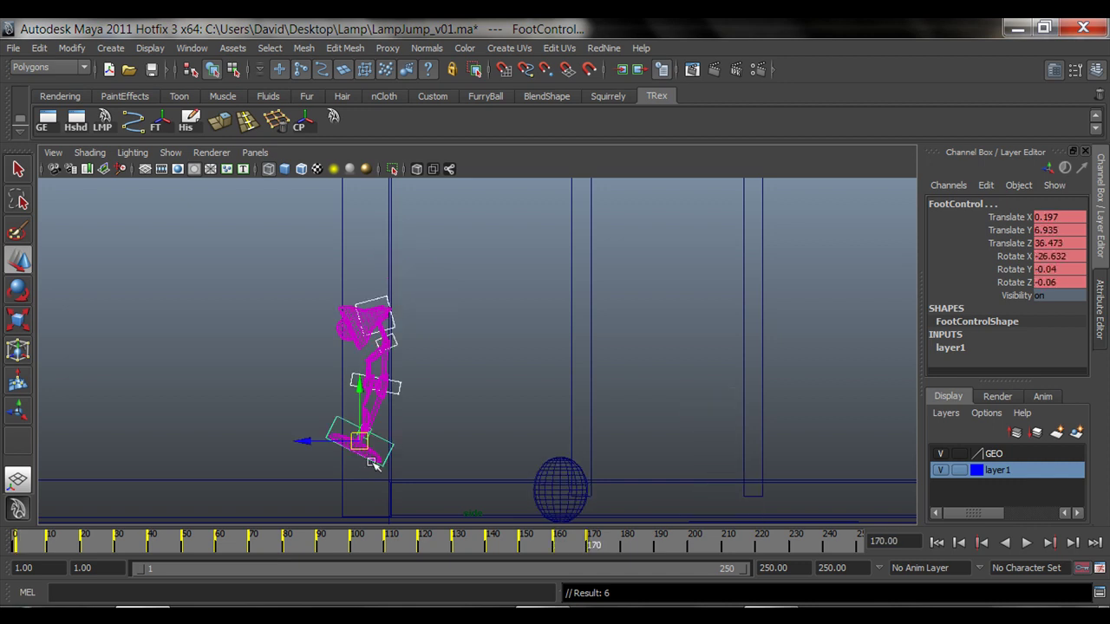
Lower the whole lamp at frame 170 to Translate Y 3.531 and Translate Z 37.453, and compare it with the frame 160 pose
{"action": "left_click_drag", "start_coordinate": [359, 441], "coordinate": [350, 475]}
{"action": "key", "text": "comma"}
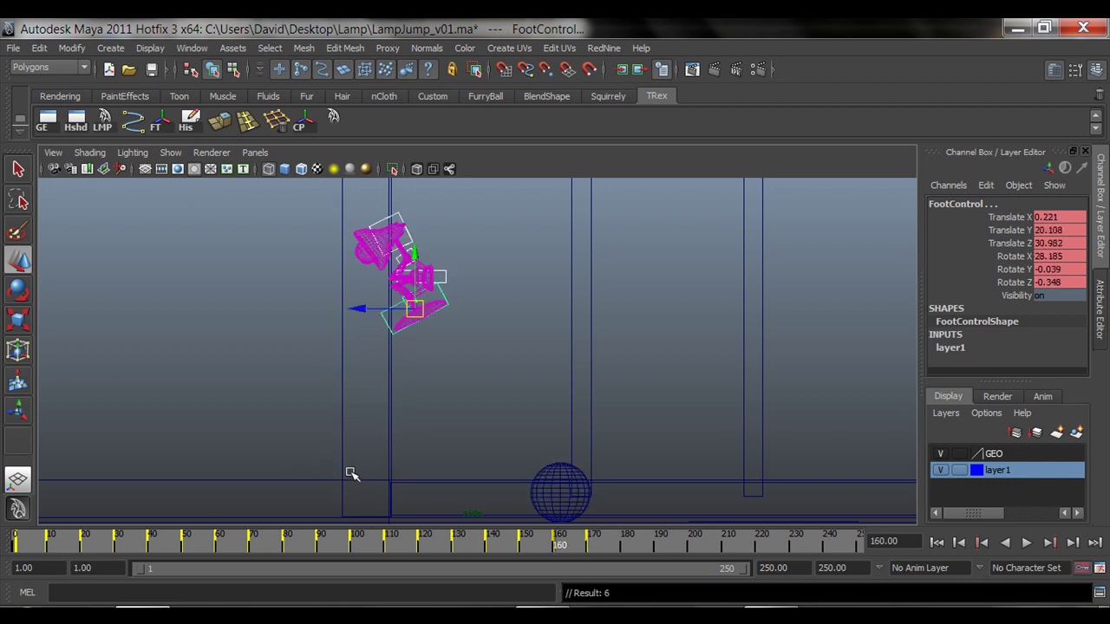
{"action": "key", "text": "period"}
{"action": "key", "text": "comma"}
{"action": "key", "text": "period"}
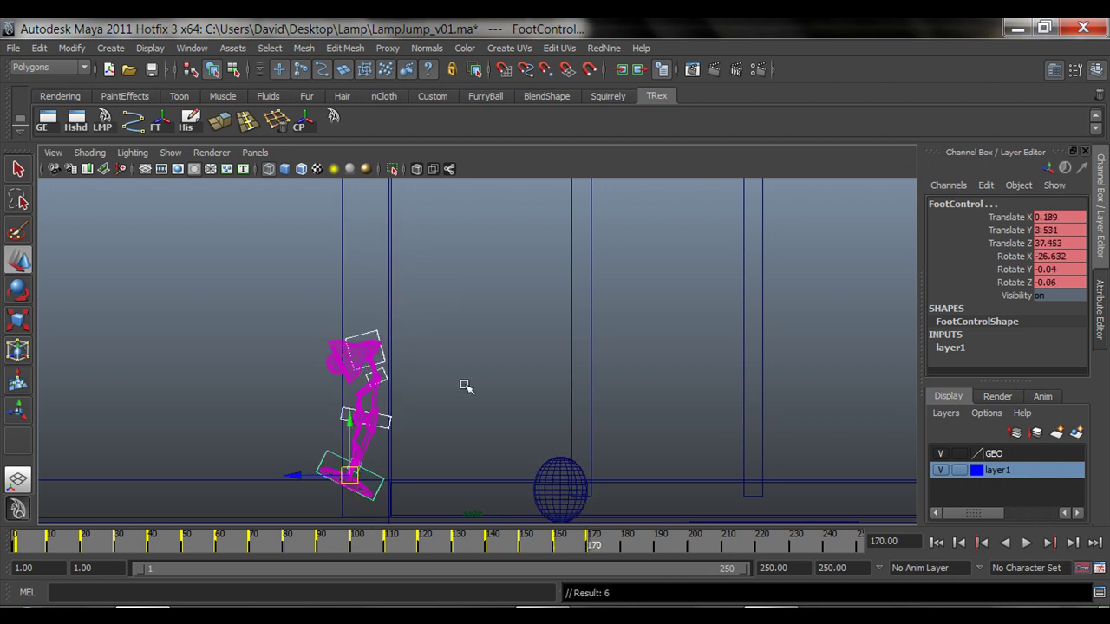
Advance to frame 180, select all the lamp controls and key their current pose, and show the four-view layout
{"action": "key", "text": "alt+v"}
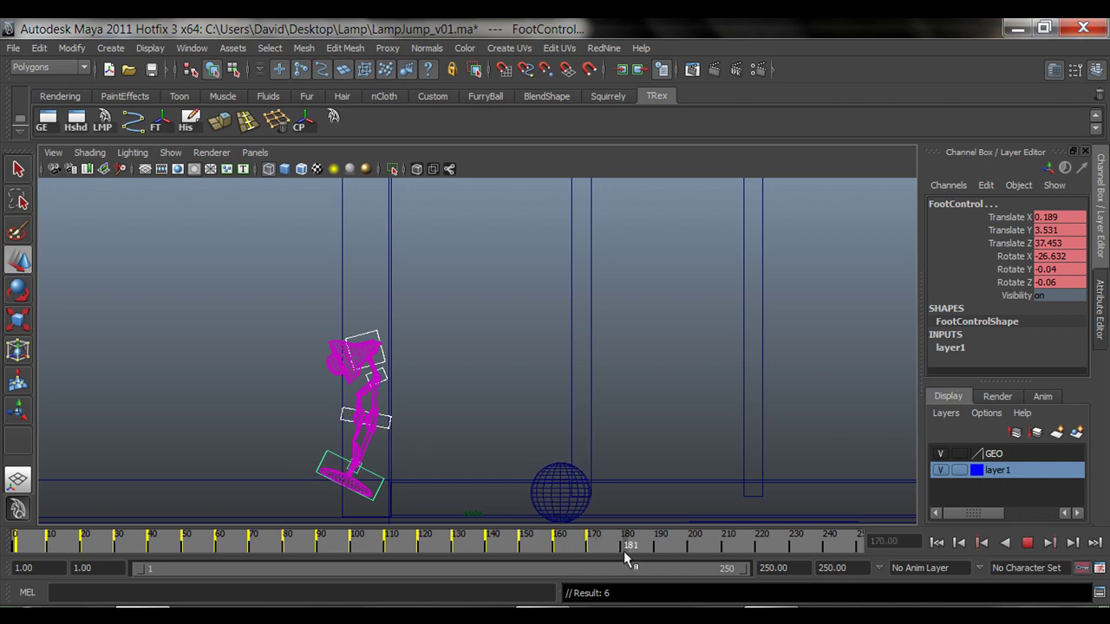
{"action": "key", "text": "alt+v"}
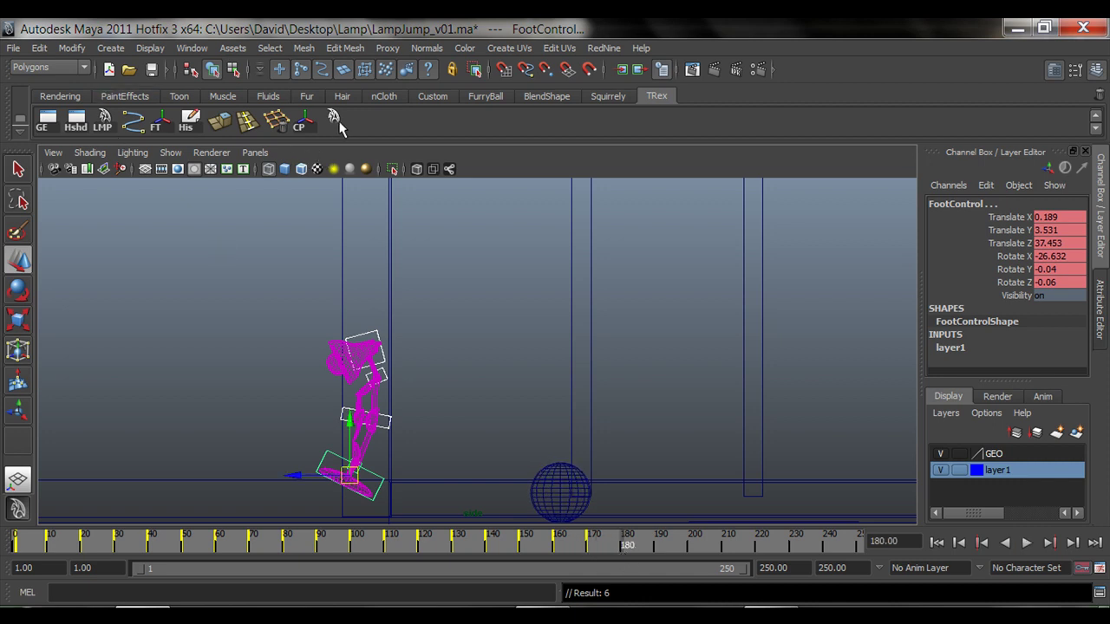
{"action": "left_click", "coordinate": [399, 337]}
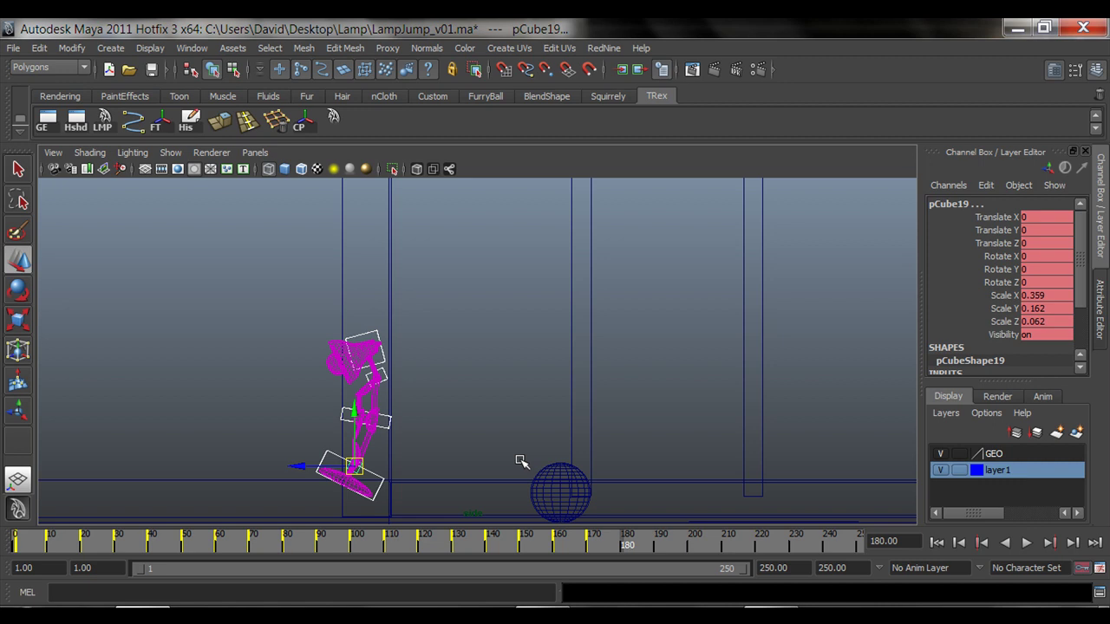
{"action": "key", "text": "s"}
{"action": "key", "text": "space"}
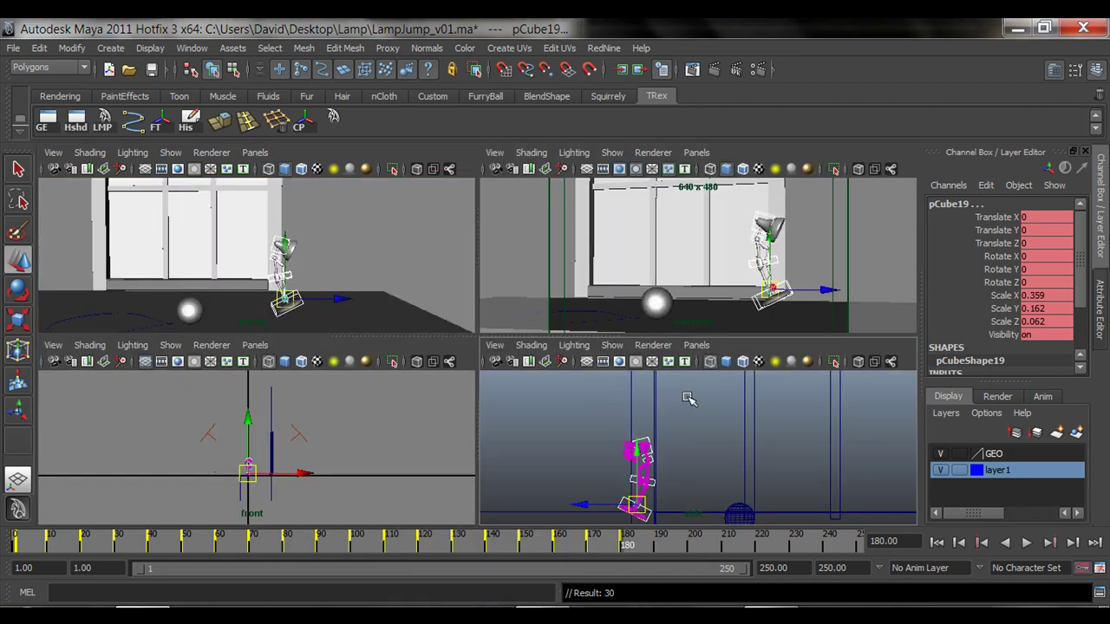
Level the lamp's foot control in the enlarged side view at frame 180 by setting its Rotate X to 0
{"action": "key", "text": "space"}
{"action": "middle_click_drag", "start_coordinate": [408, 459], "coordinate": [388, 337], "text": "alt"}
{"action": "left_click", "coordinate": [384, 333]}
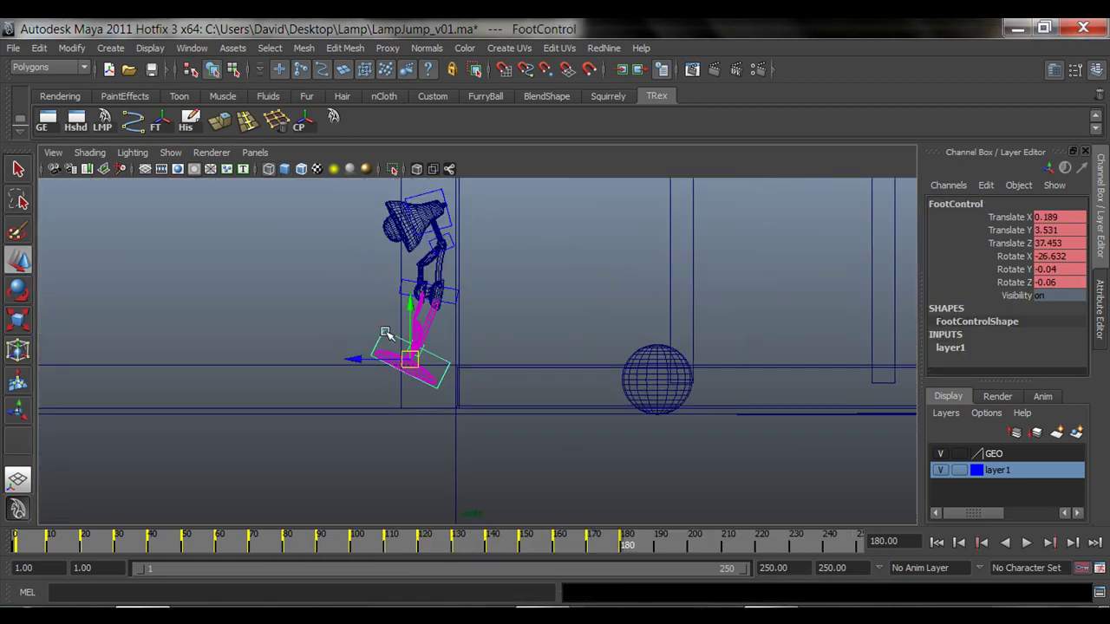
{"action": "double_click", "coordinate": [1049, 257]}
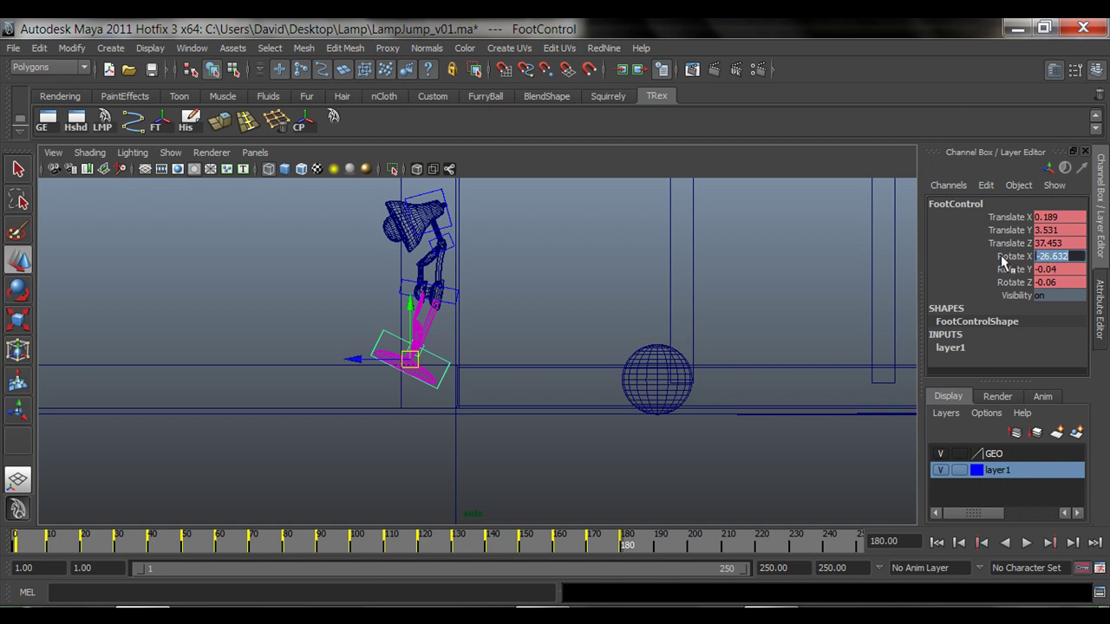
{"action": "left_click", "coordinate": [1012, 256]}
{"action": "middle_click_drag", "start_coordinate": [673, 310], "coordinate": [643, 318]}
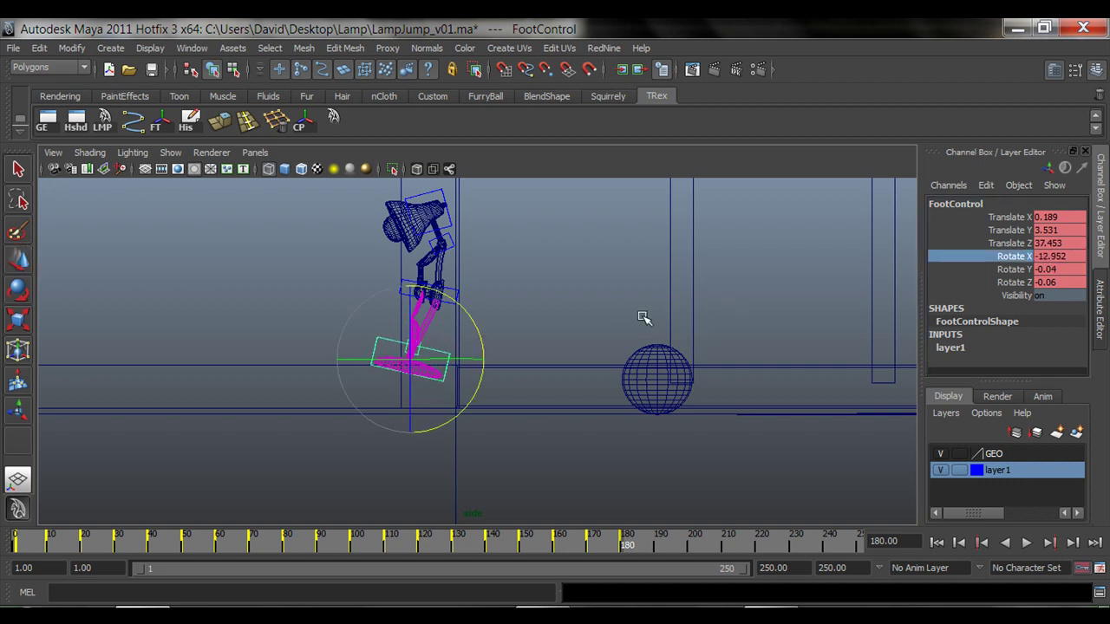
{"action": "double_click", "coordinate": [1051, 256]}
{"action": "type", "text": "0"}
{"action": "key", "text": "Return"}
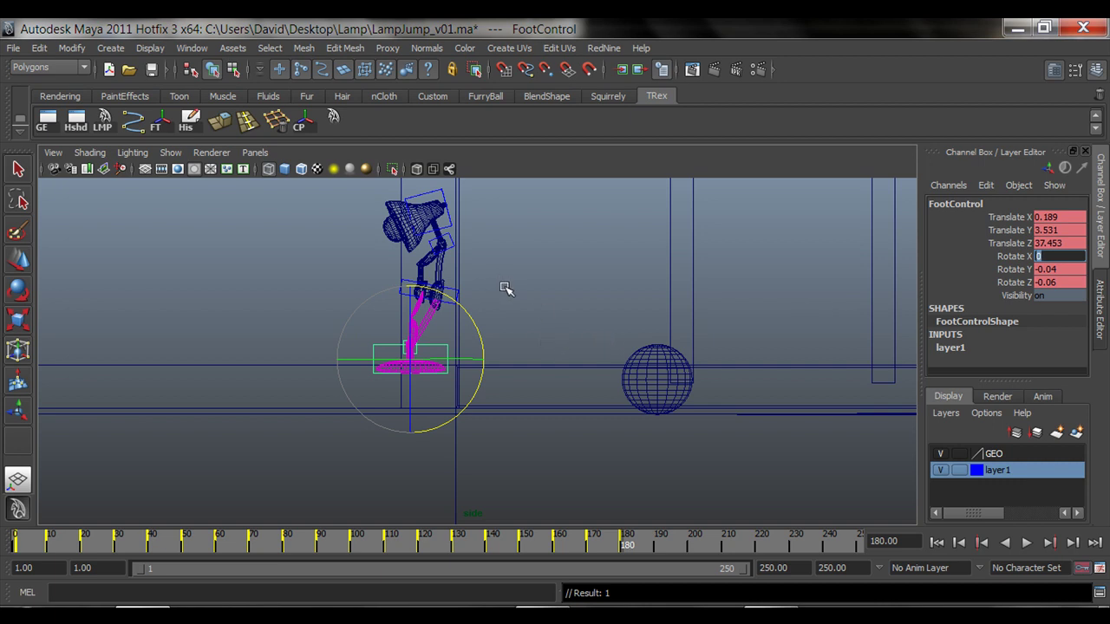
Move the hip control down and slightly away from the ball at frame 180, and key its translation
{"action": "middle_click_drag", "start_coordinate": [514, 302], "coordinate": [523, 308], "text": "alt"}
{"action": "left_click", "coordinate": [441, 299]}
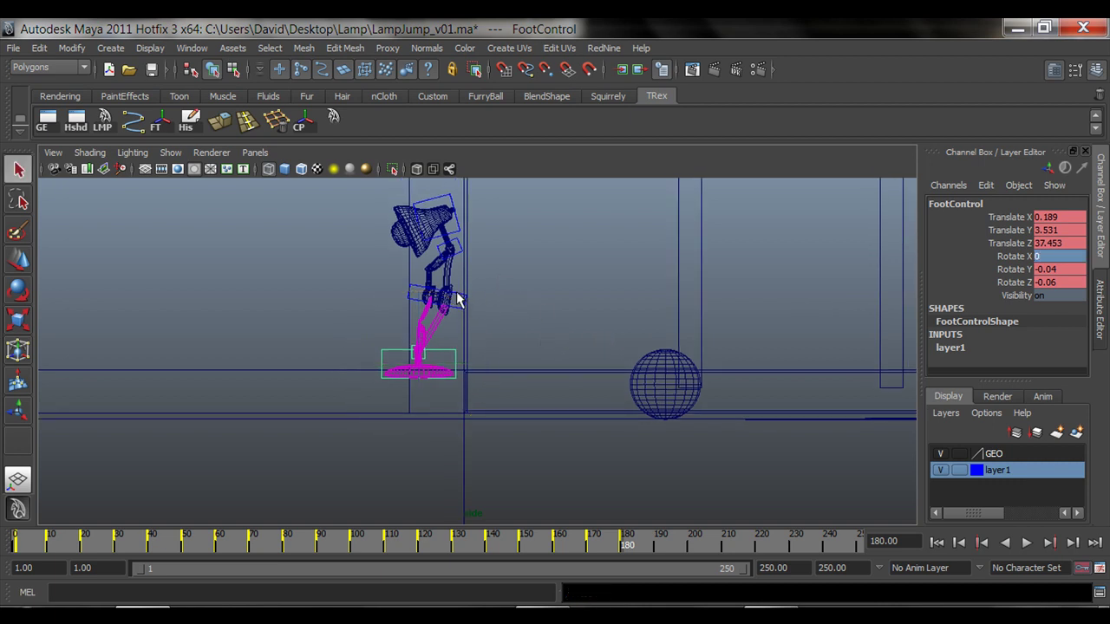
{"action": "key", "text": "w"}
{"action": "left_click_drag", "start_coordinate": [442, 299], "coordinate": [423, 313]}
{"action": "key", "text": "shift+w"}
Drop the foot control onto the ground at frame 180 by setting its Translate Y to 0
{"action": "left_click", "coordinate": [450, 352]}
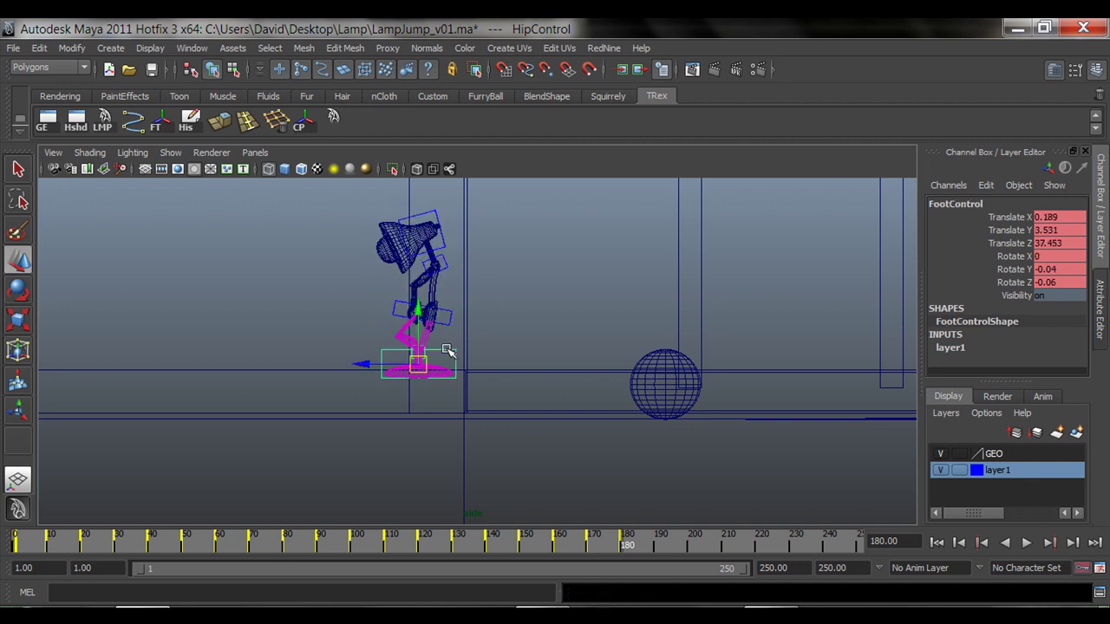
{"action": "double_click", "coordinate": [1046, 231]}
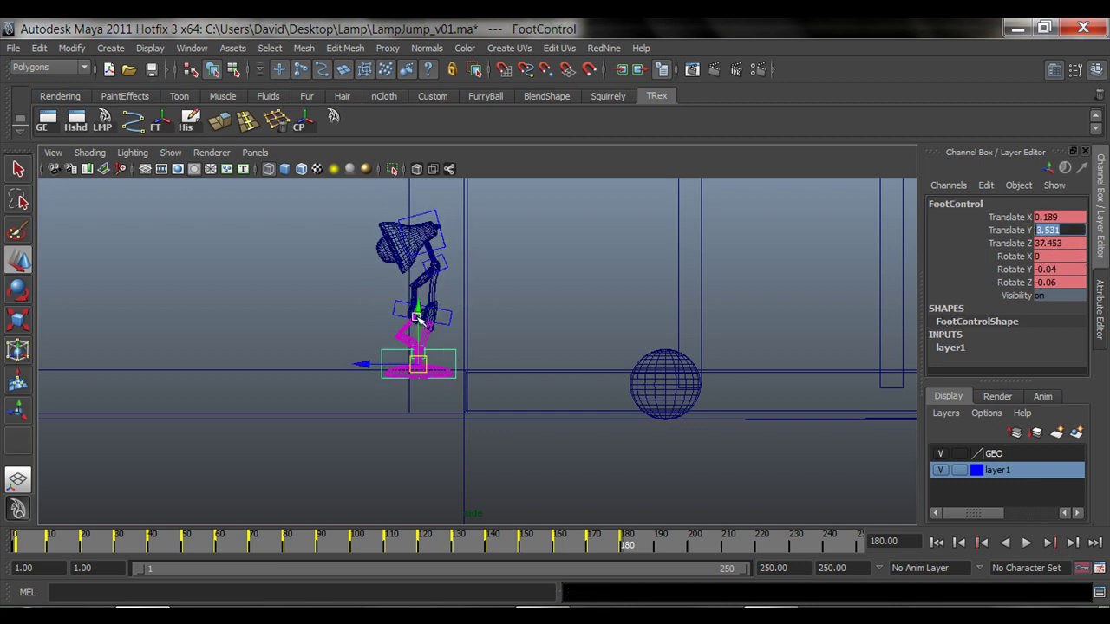
{"action": "left_click_drag", "start_coordinate": [418, 316], "coordinate": [416, 331]}
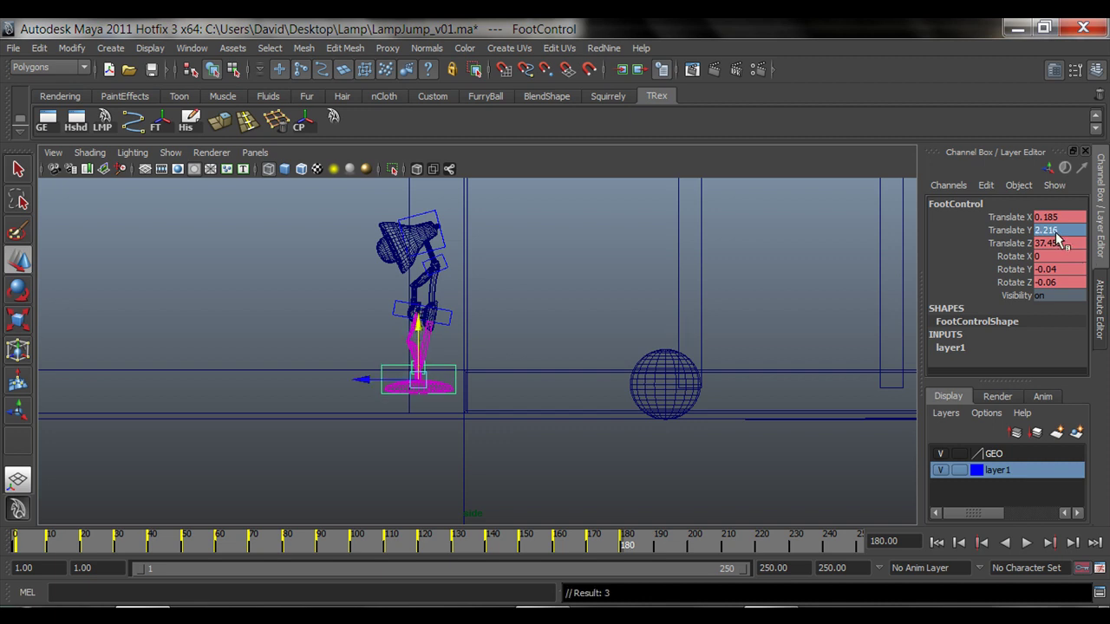
{"action": "double_click", "coordinate": [1049, 230]}
{"action": "type", "text": "0"}
{"action": "key", "text": "Return"}
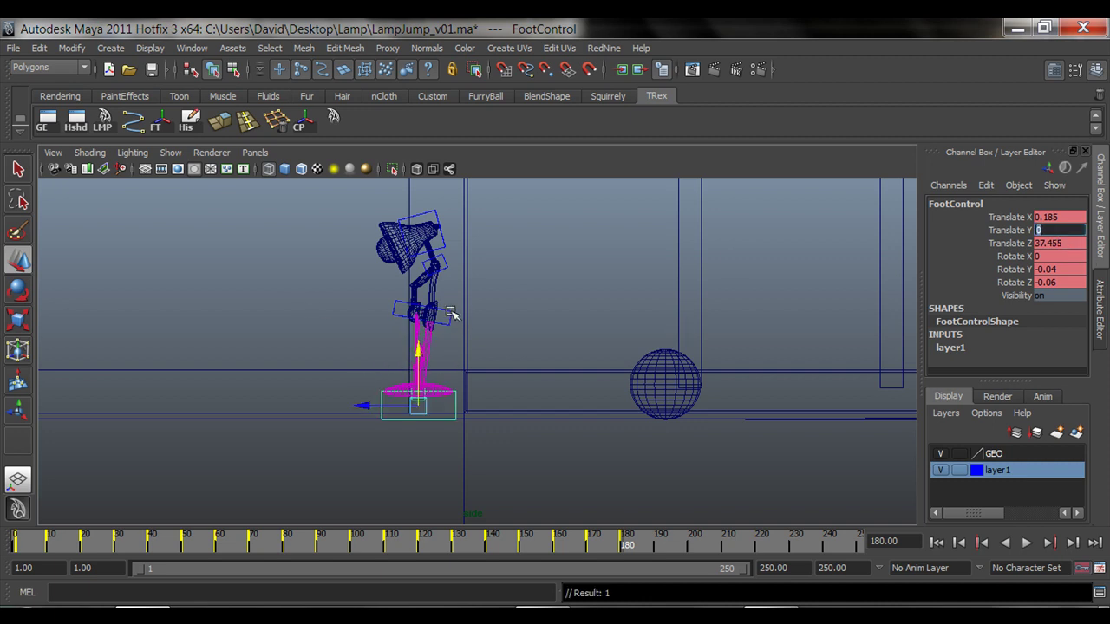
Lower the hip control to Translate Y -0.005 and Translate Z 38.093, and shift the back control to Translate Y -1.261 and Translate Z -0.149
{"action": "left_click", "coordinate": [449, 314]}
{"action": "left_click_drag", "start_coordinate": [422, 314], "coordinate": [421, 355]}
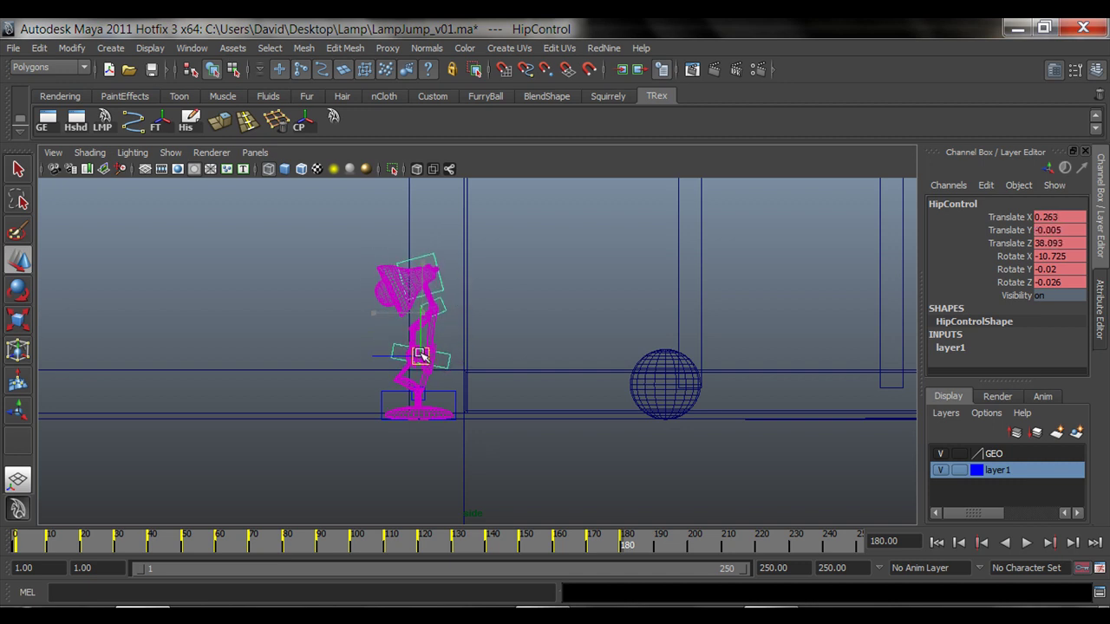
{"action": "left_click", "coordinate": [442, 312]}
{"action": "left_click_drag", "start_coordinate": [439, 313], "coordinate": [412, 329]}
Tilt the hip control forward at frame 180 to Rotate X 8.284
{"action": "left_click", "coordinate": [444, 354]}
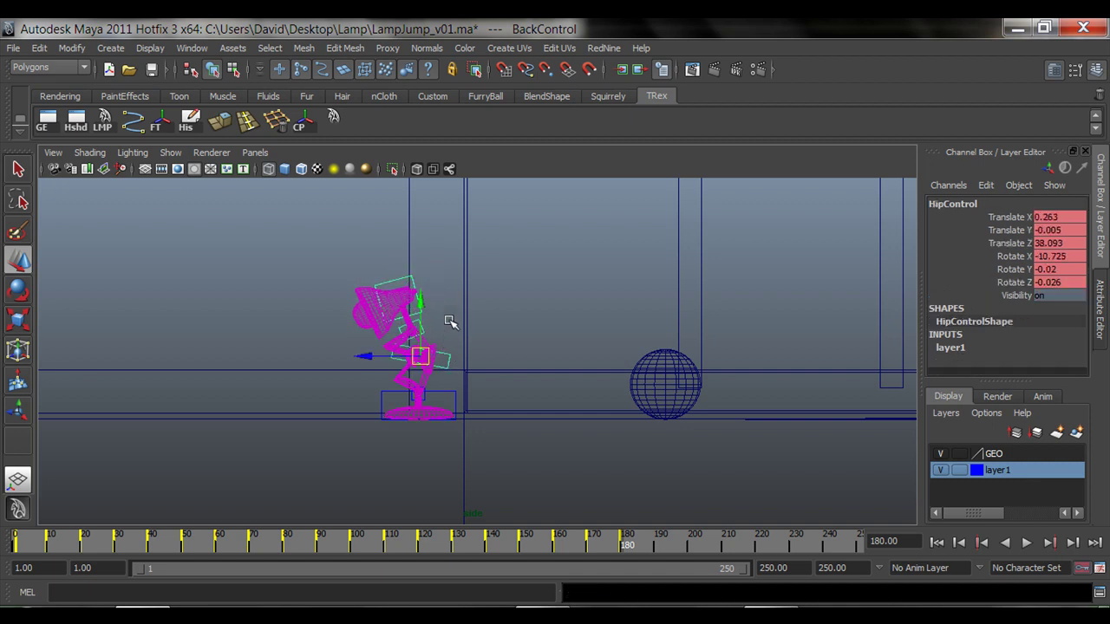
{"action": "key", "text": "e"}
{"action": "left_click_drag", "start_coordinate": [466, 285], "coordinate": [438, 284]}
{"action": "key", "text": "q"}
{"action": "left_click", "coordinate": [408, 329]}
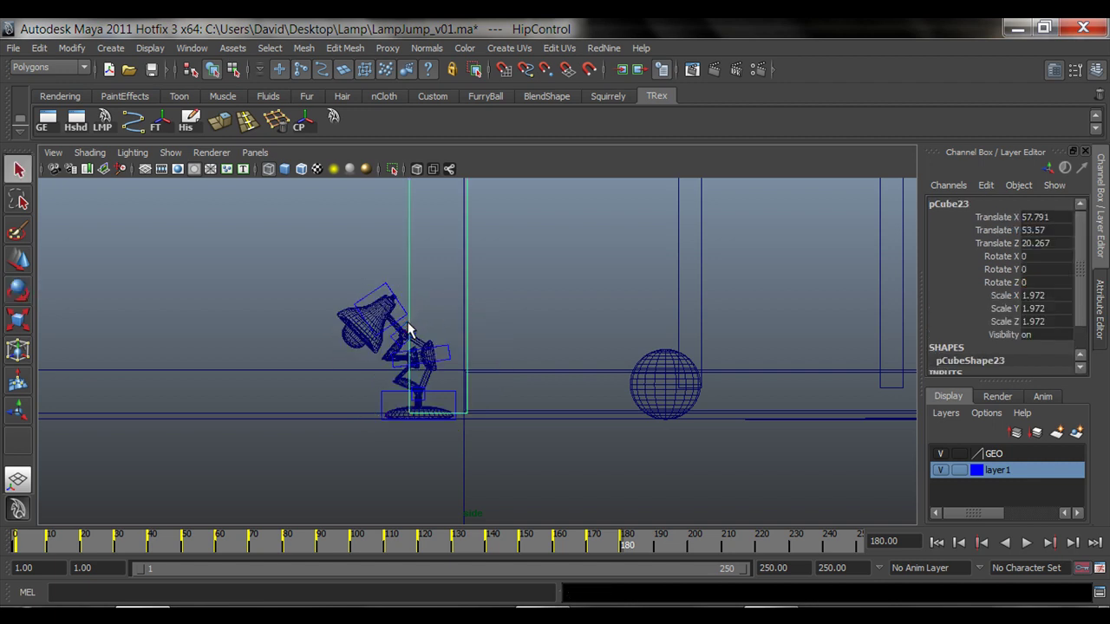
Bend the back control forward to Rotate X 53.383 and rotate the head control to Rotate X -25.902
{"action": "left_click", "coordinate": [421, 303]}
{"action": "key", "text": "e"}
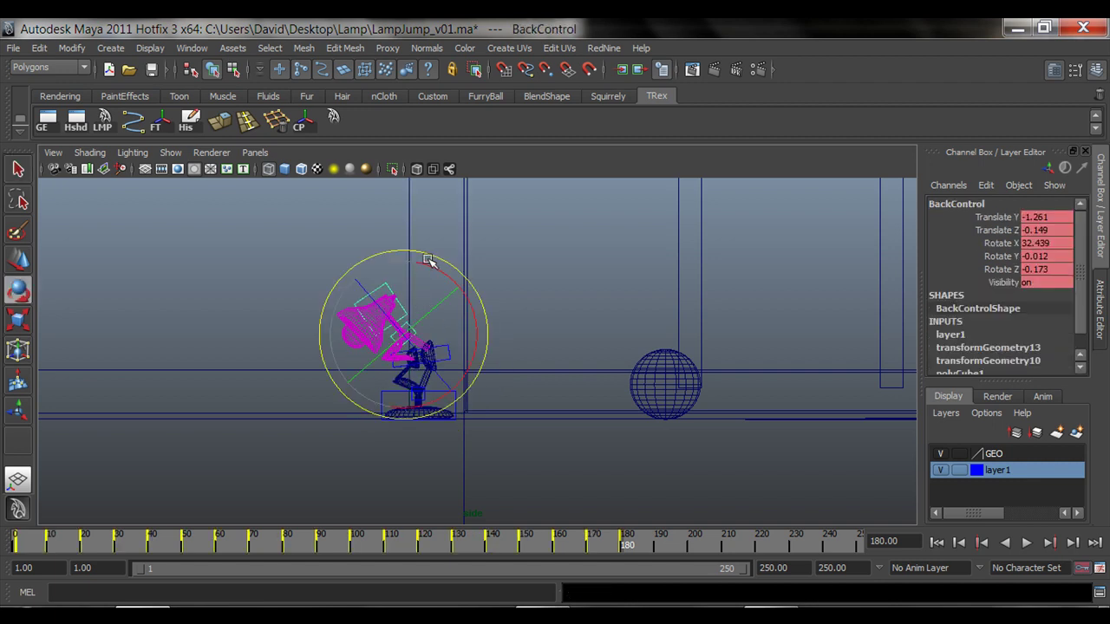
{"action": "left_click_drag", "start_coordinate": [446, 278], "coordinate": [420, 270]}
{"action": "key", "text": "q"}
{"action": "left_click", "coordinate": [366, 299]}
{"action": "key", "text": "e"}
{"action": "key", "text": "q"}
Deepen the crouch by setting the hip control to Translate Y -0.489, Translate Z 38.163 and Rotate X 16.052, and key all the lamp controls
{"action": "left_click", "coordinate": [422, 354]}
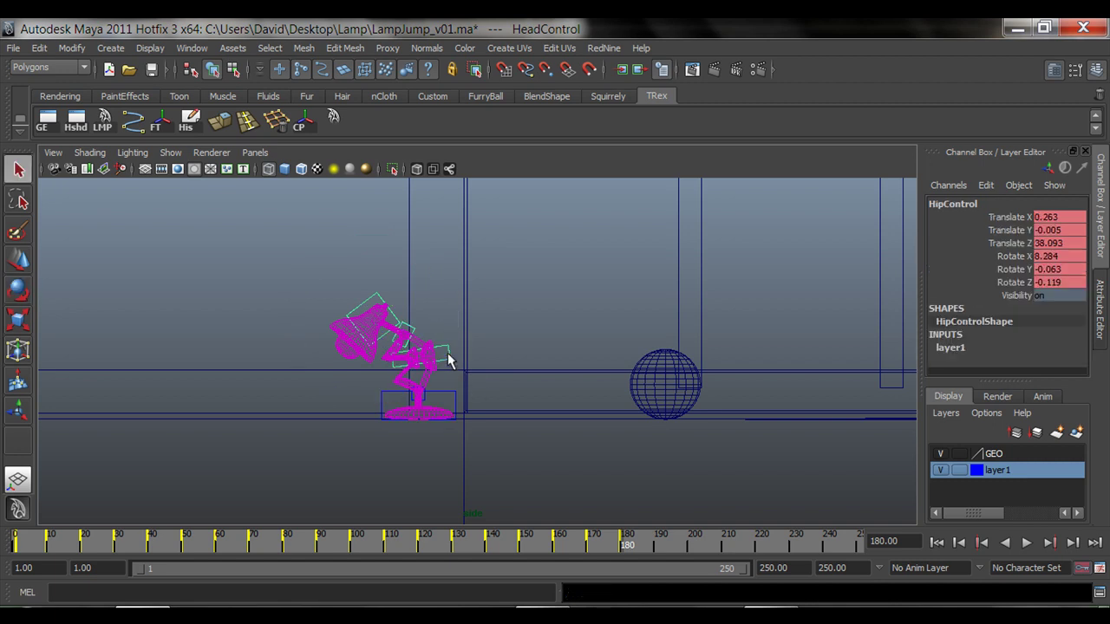
{"action": "key", "text": "w"}
{"action": "left_click_drag", "start_coordinate": [423, 354], "coordinate": [423, 360]}
{"action": "key", "text": "e"}
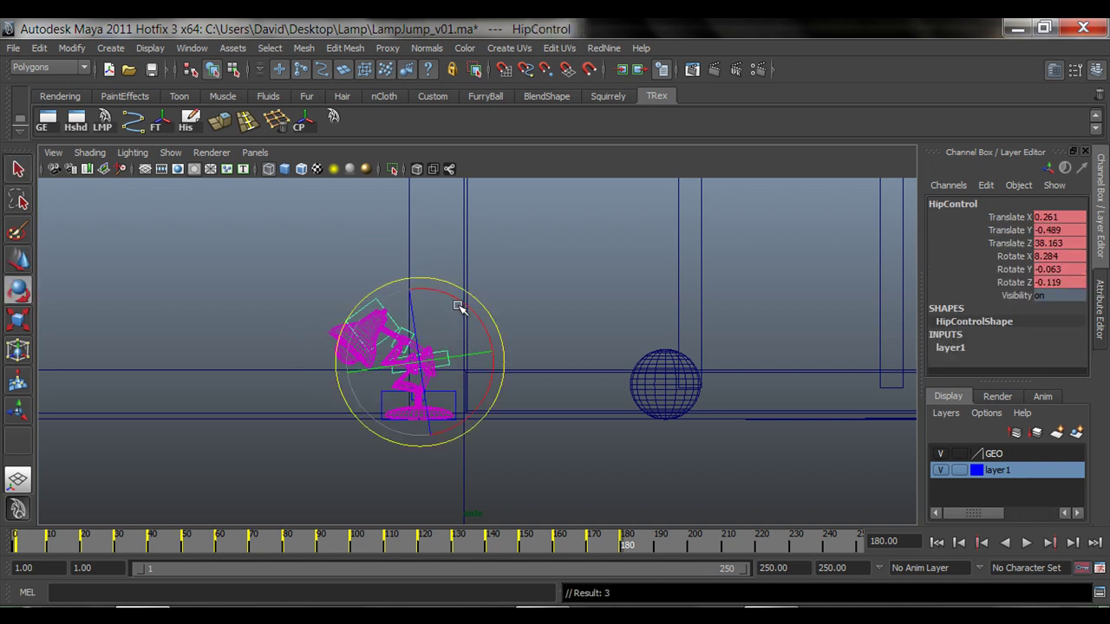
{"action": "left_click_drag", "start_coordinate": [460, 300], "coordinate": [453, 298]}
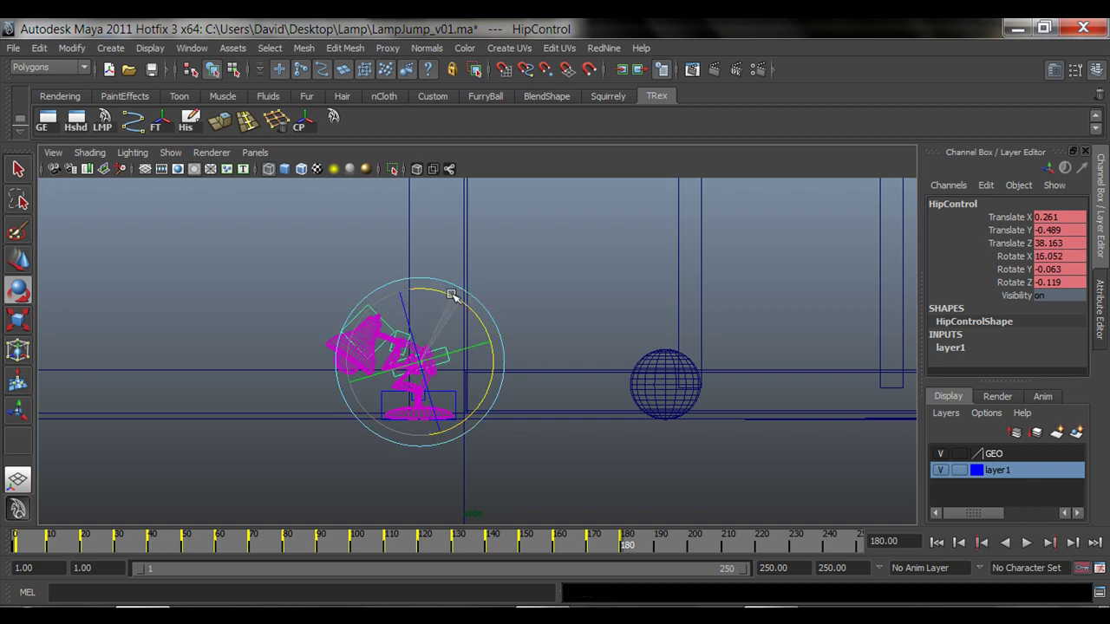
{"action": "key", "text": "q"}
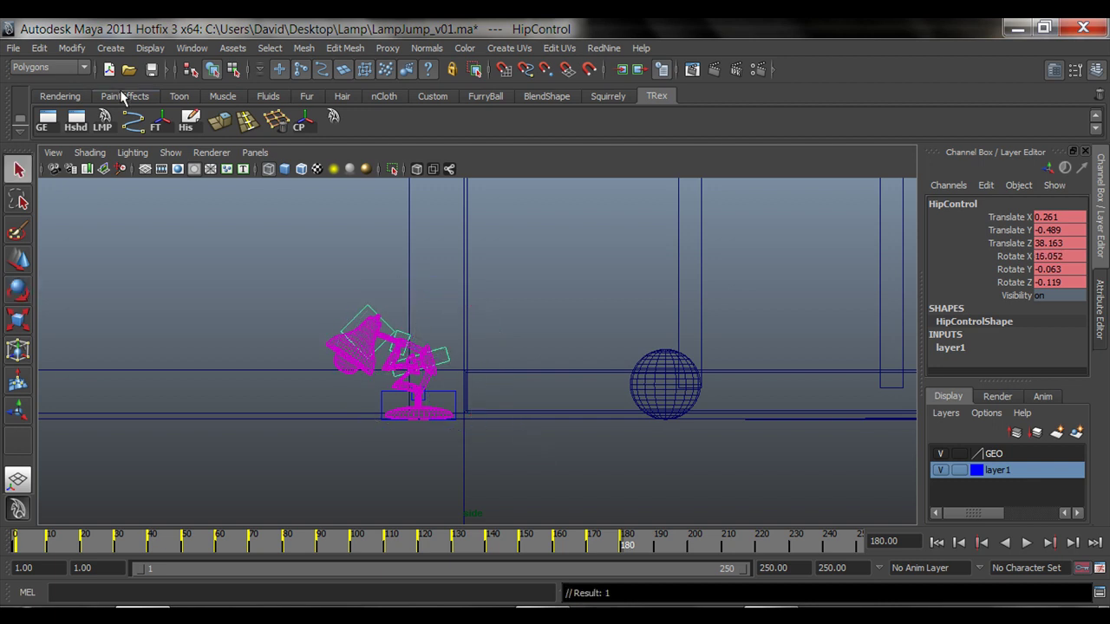
{"action": "left_click", "coordinate": [333, 122]}
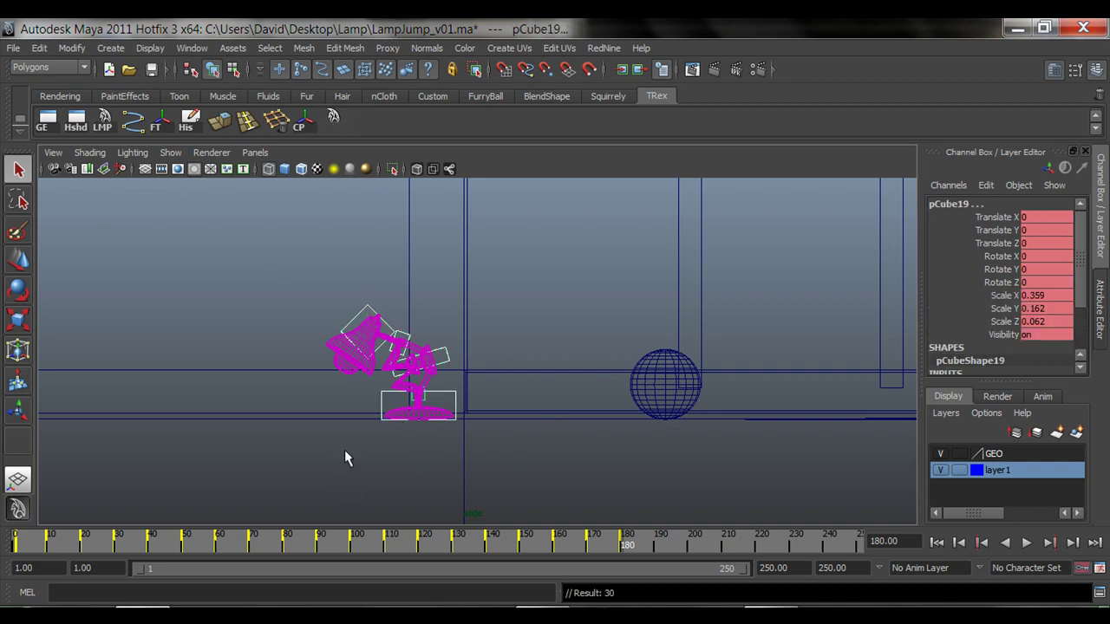
Rotate the head control to Rotate X -16.578 at frame 180 and show the pose through camera1
{"action": "left_click", "coordinate": [386, 331]}
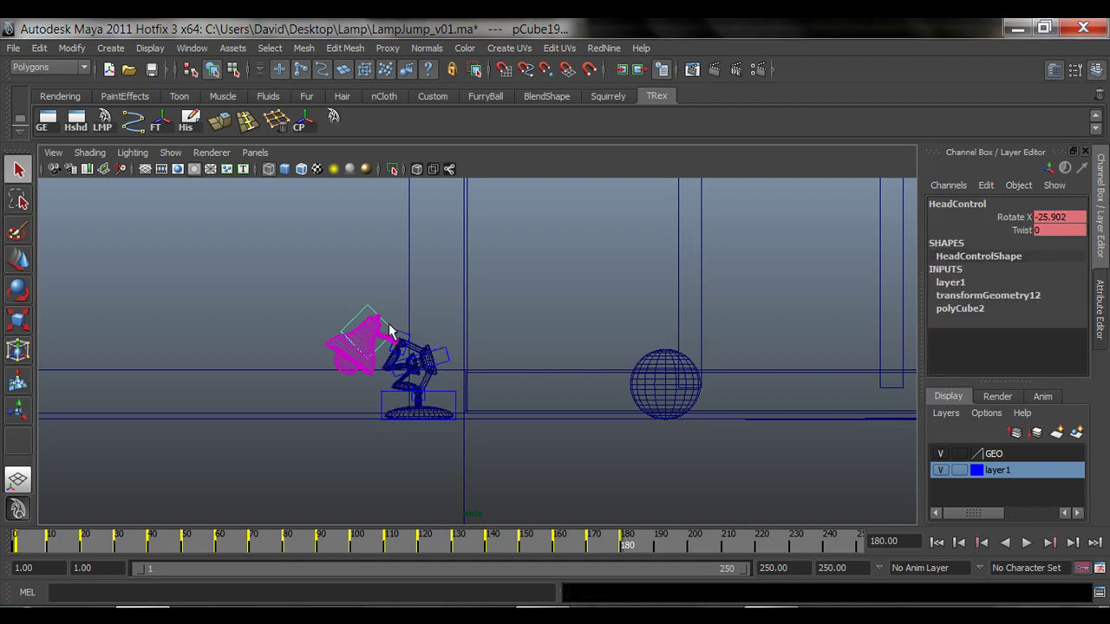
{"action": "key", "text": "e"}
{"action": "left_click_drag", "start_coordinate": [388, 262], "coordinate": [383, 262]}
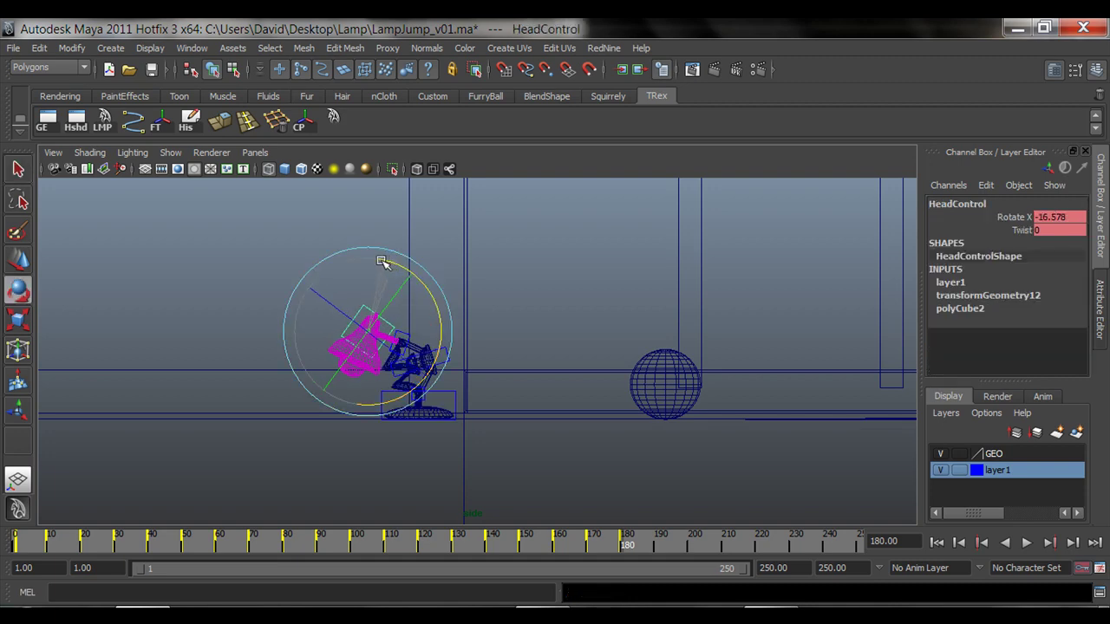
{"action": "key", "text": "space"}
{"action": "key", "text": "q"}
{"action": "key", "text": "space"}
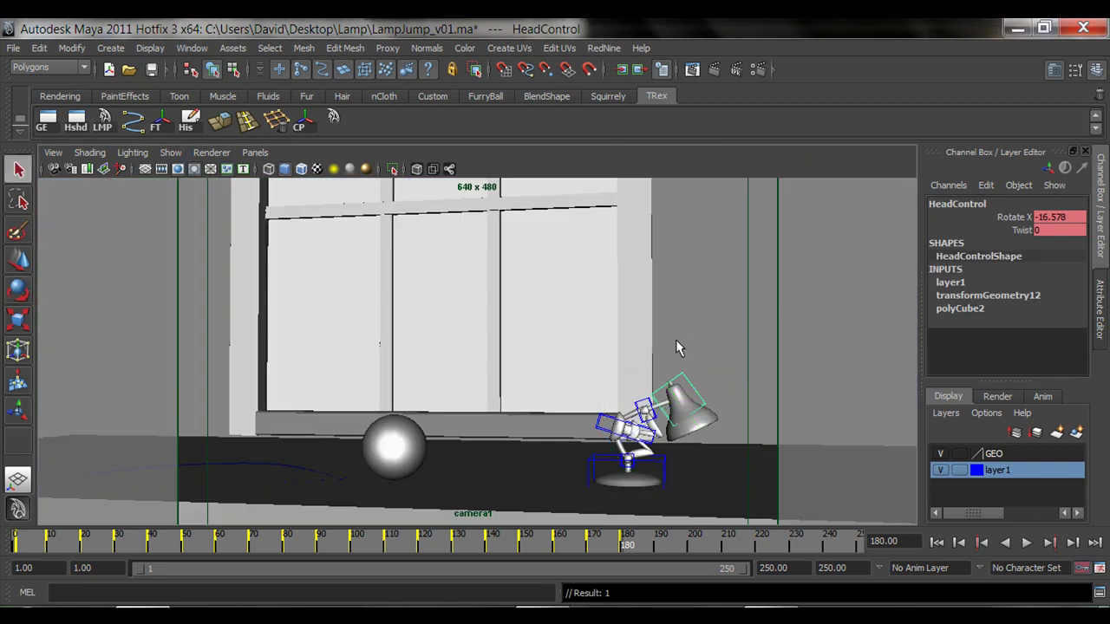
Play back the jump in the camera view and compare the landing pose at frame 180 with the frame 170 pose
{"action": "left_click", "coordinate": [507, 542]}
{"action": "key", "text": "alt+v"}
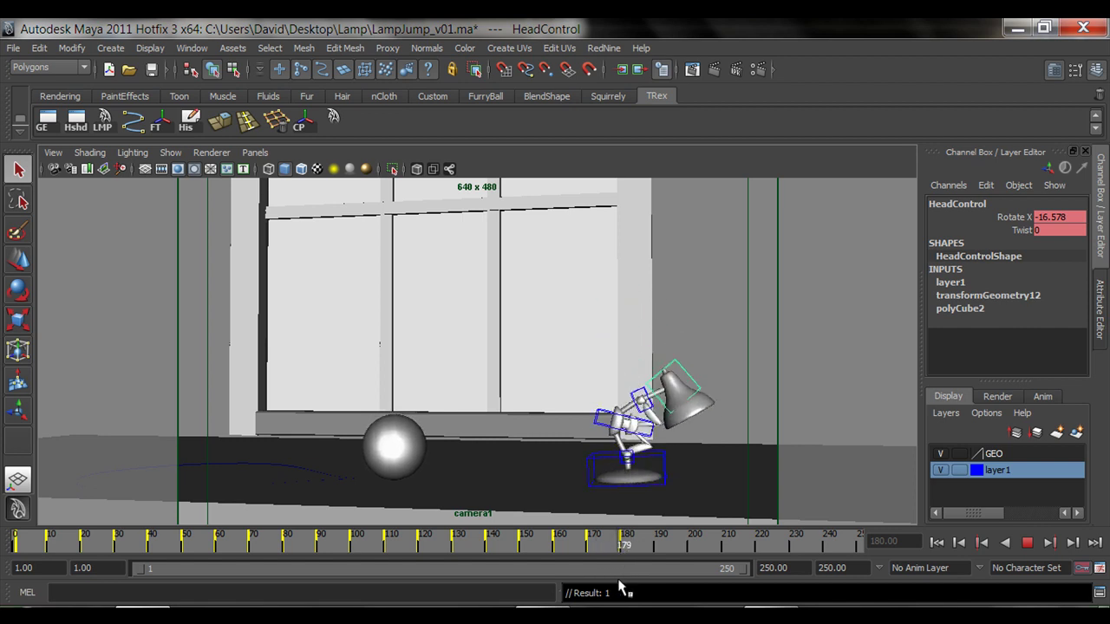
{"action": "key", "text": "alt+v"}
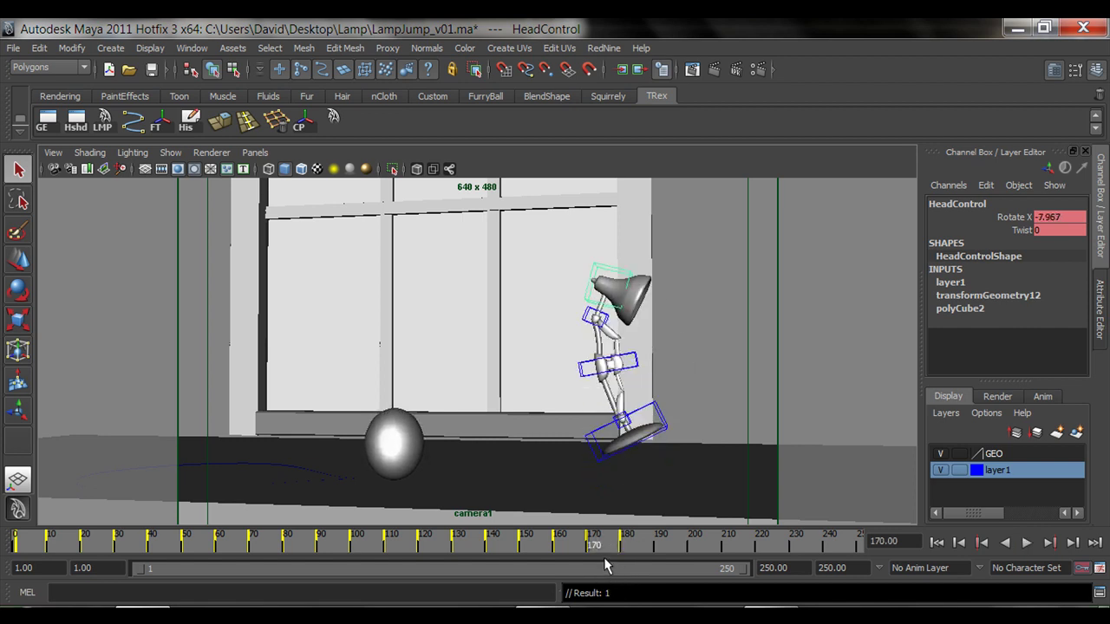
{"action": "key", "text": "period"}
{"action": "key", "text": "comma"}
{"action": "key", "text": "period"}
{"action": "key", "text": "period"}
{"action": "key", "text": "alt+v"}
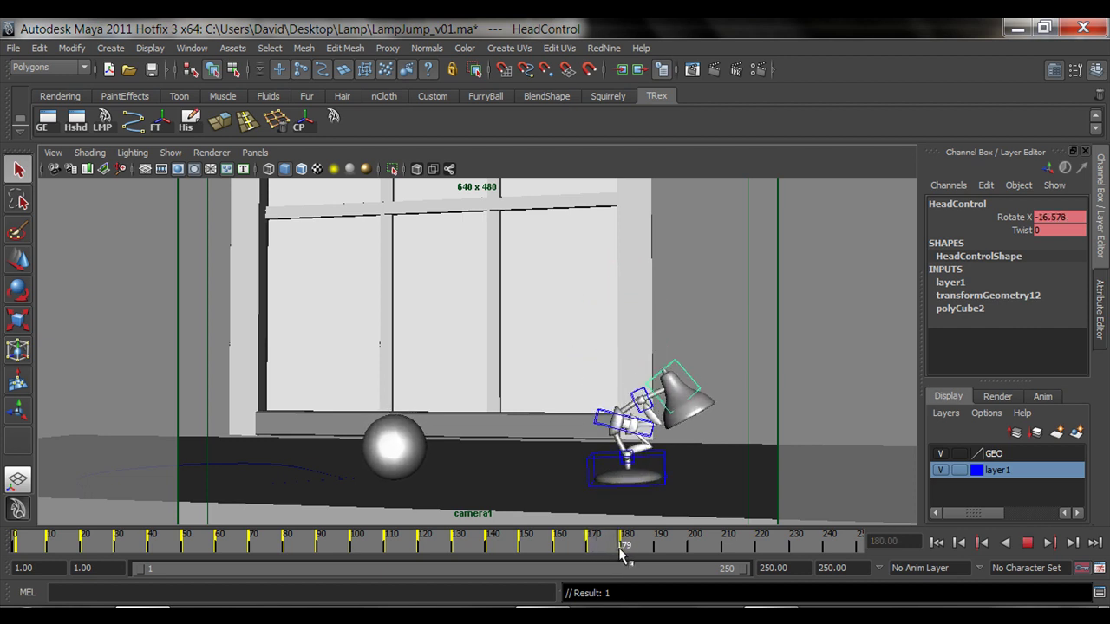
{"action": "key", "text": "alt+v"}
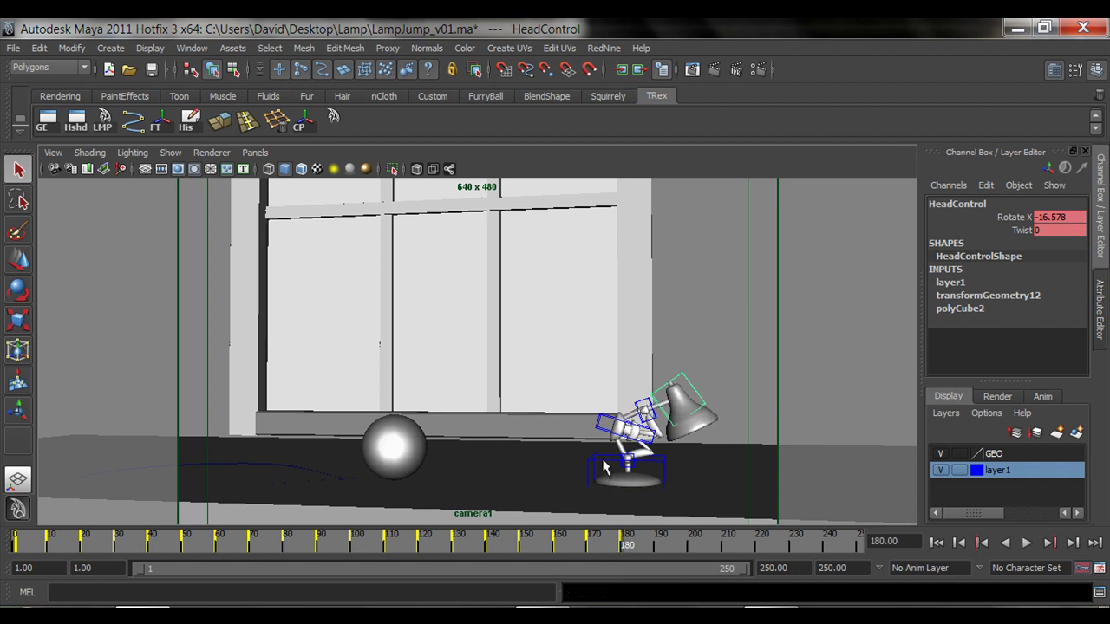
Shift the hip and foot controls together away from the ball at frame 180 to hip Translate Z 39.655, key them, and check the transition from frame 170
{"action": "left_click", "coordinate": [605, 467]}
{"action": "left_click", "coordinate": [611, 425]}
{"action": "key", "text": "w"}
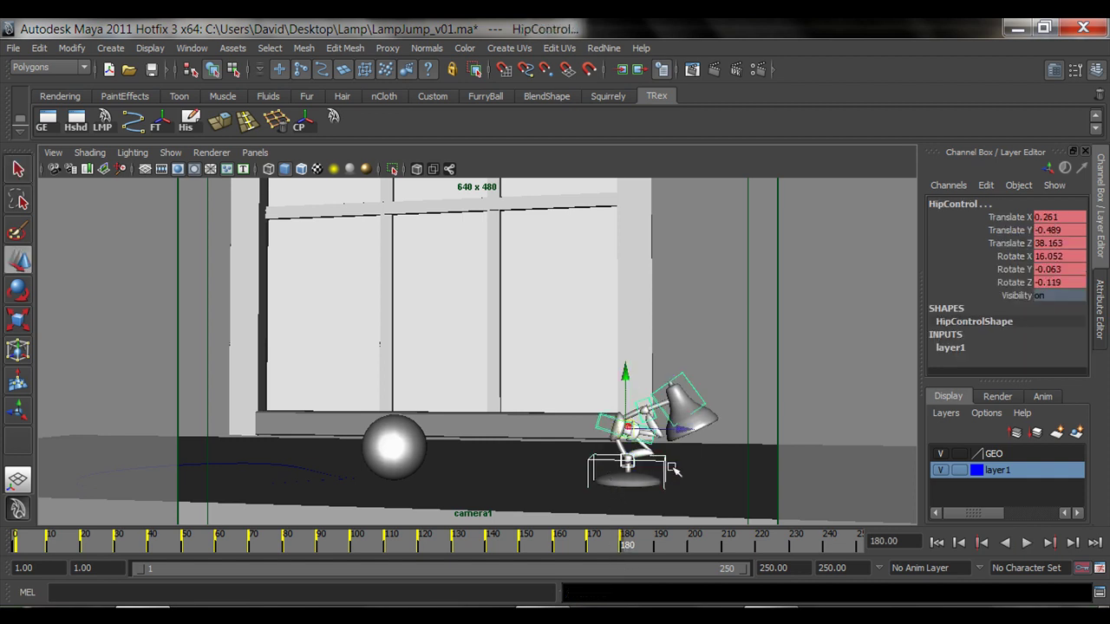
{"action": "key", "text": "s"}
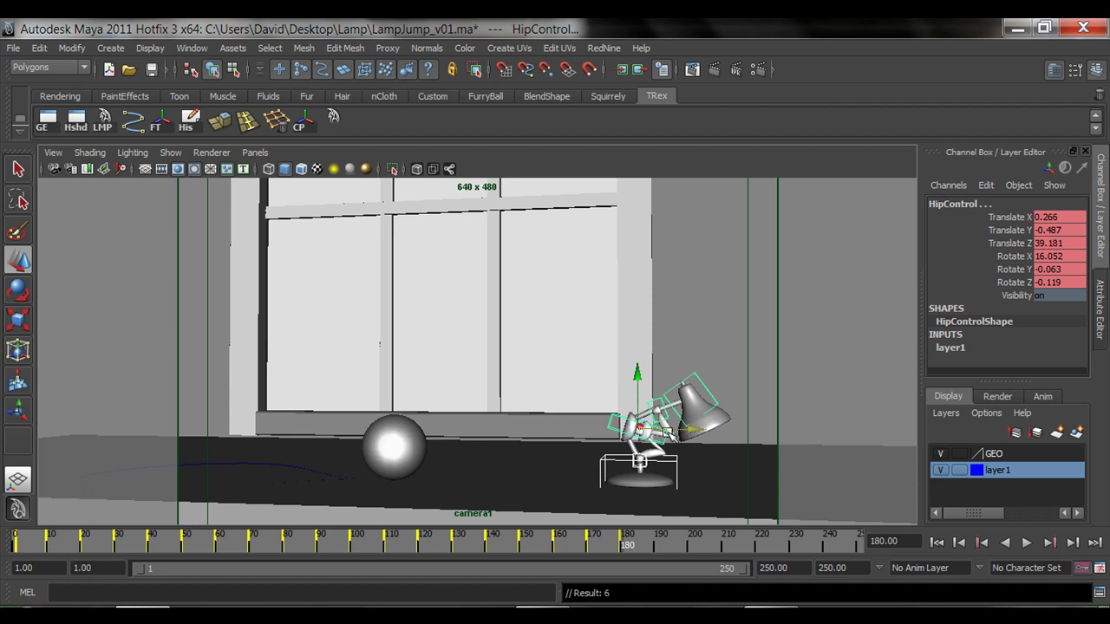
{"action": "key", "text": "comma"}
{"action": "key", "text": "period"}
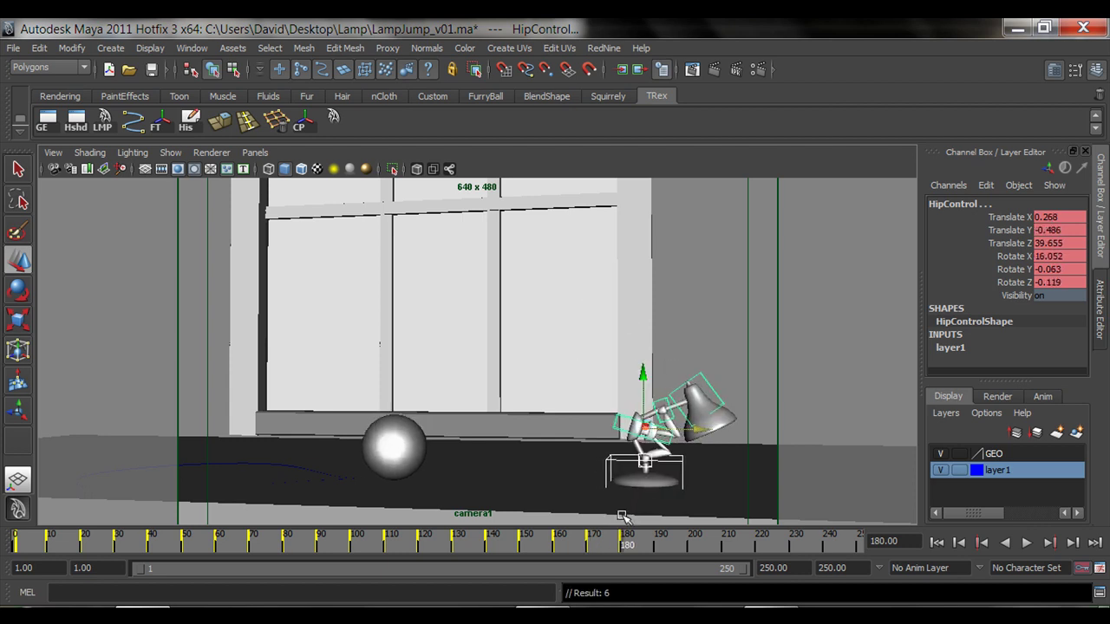
{"action": "left_click_drag", "start_coordinate": [595, 544], "coordinate": [625, 593]}
Set the back control to Translate Y -0.761, Translate Z -1.419 and Rotate X 31.54 at frame 180, and play back the landing
{"action": "left_click", "coordinate": [661, 402]}
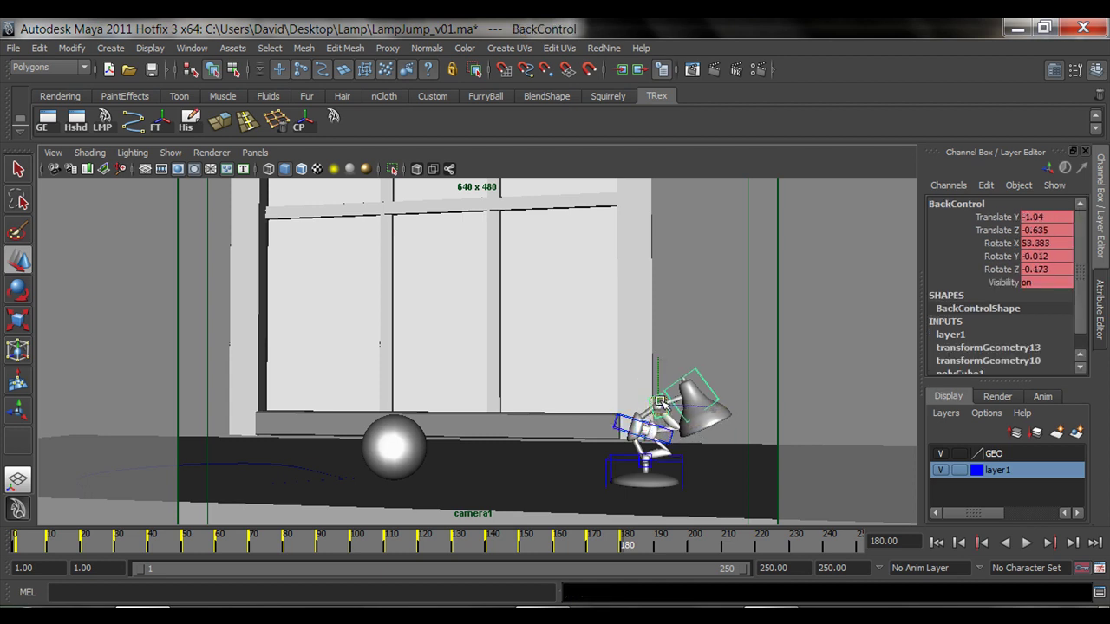
{"action": "left_click_drag", "start_coordinate": [661, 402], "coordinate": [662, 381]}
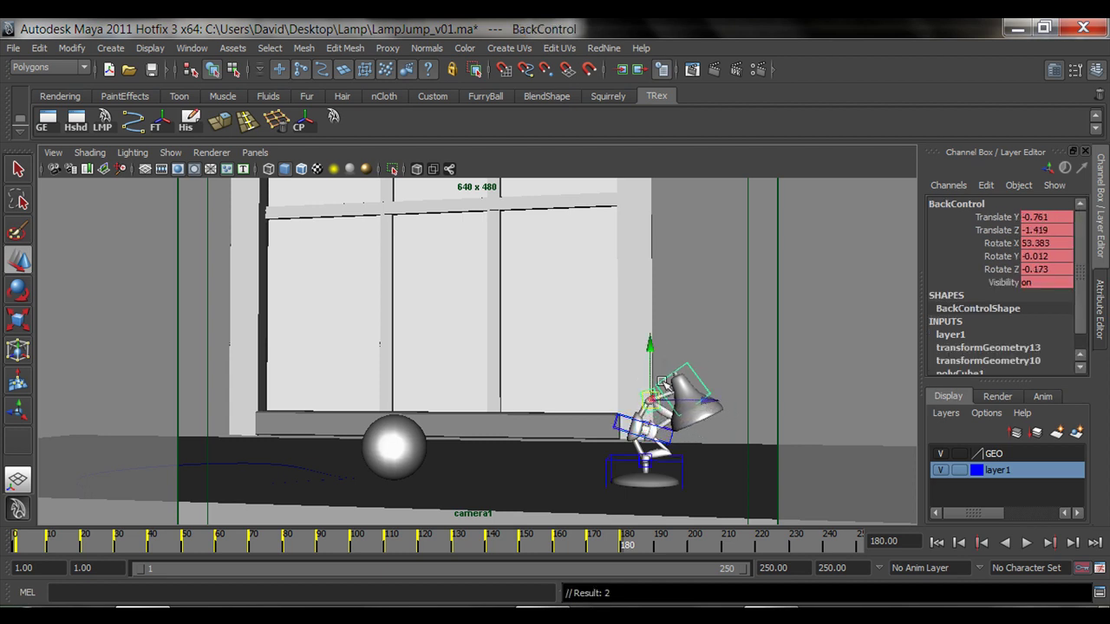
{"action": "key", "text": "e"}
{"action": "left_click_drag", "start_coordinate": [668, 331], "coordinate": [642, 332]}
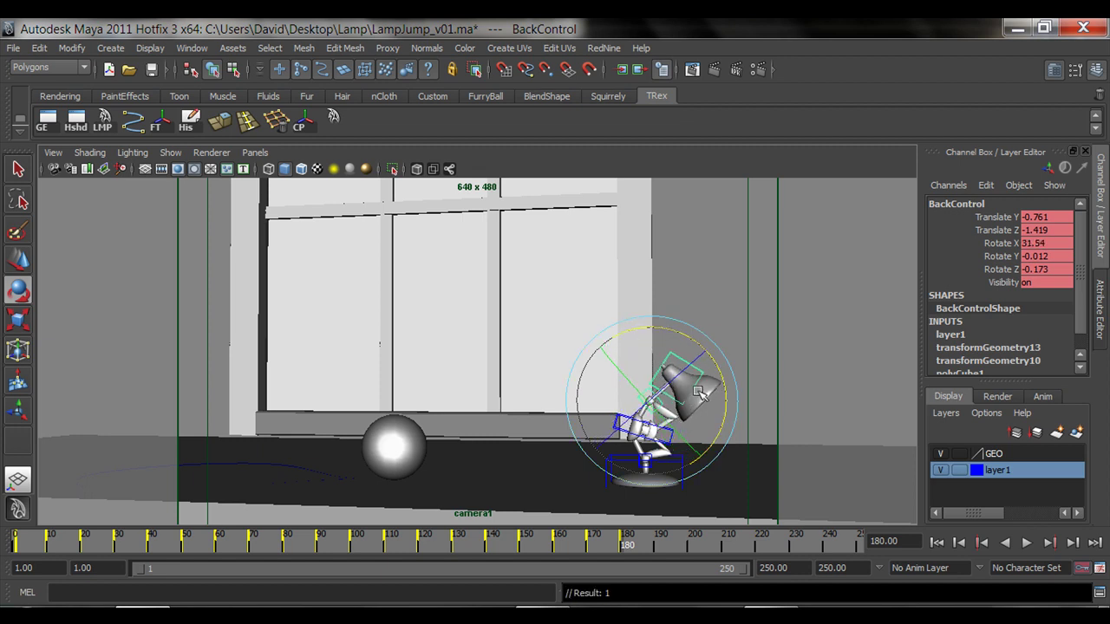
{"action": "key", "text": "q"}
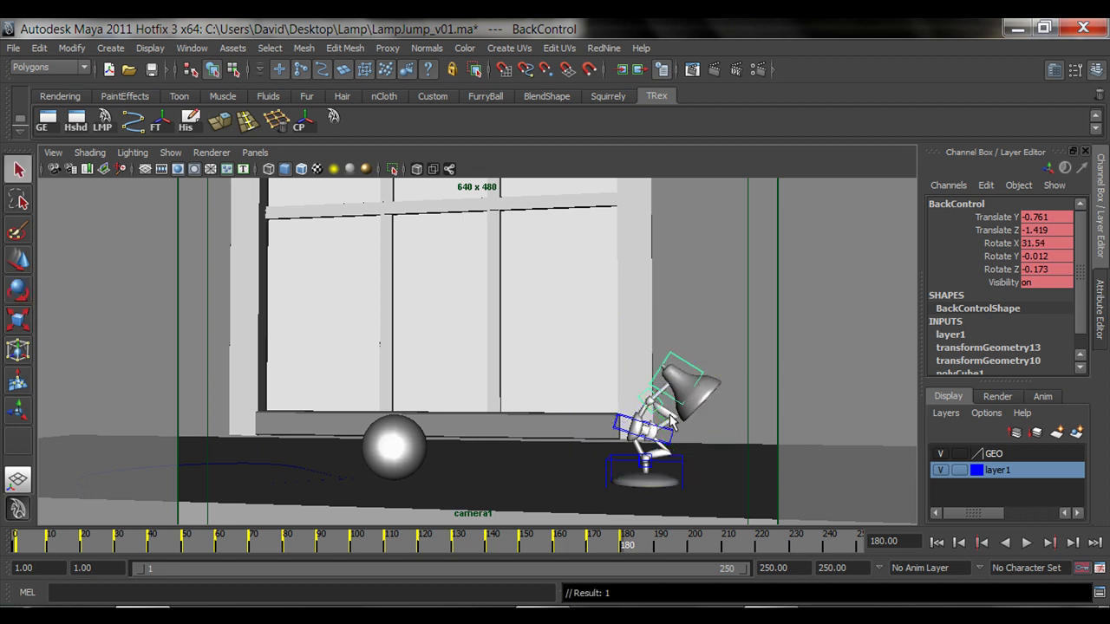
{"action": "key", "text": "alt+v"}
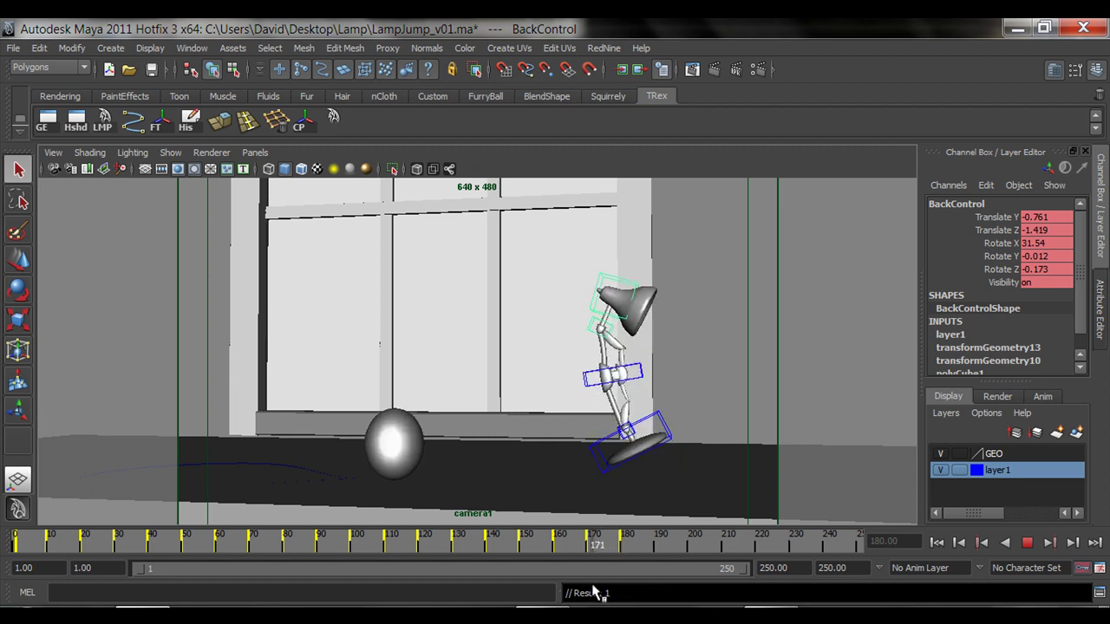
{"action": "key", "text": "alt+v"}
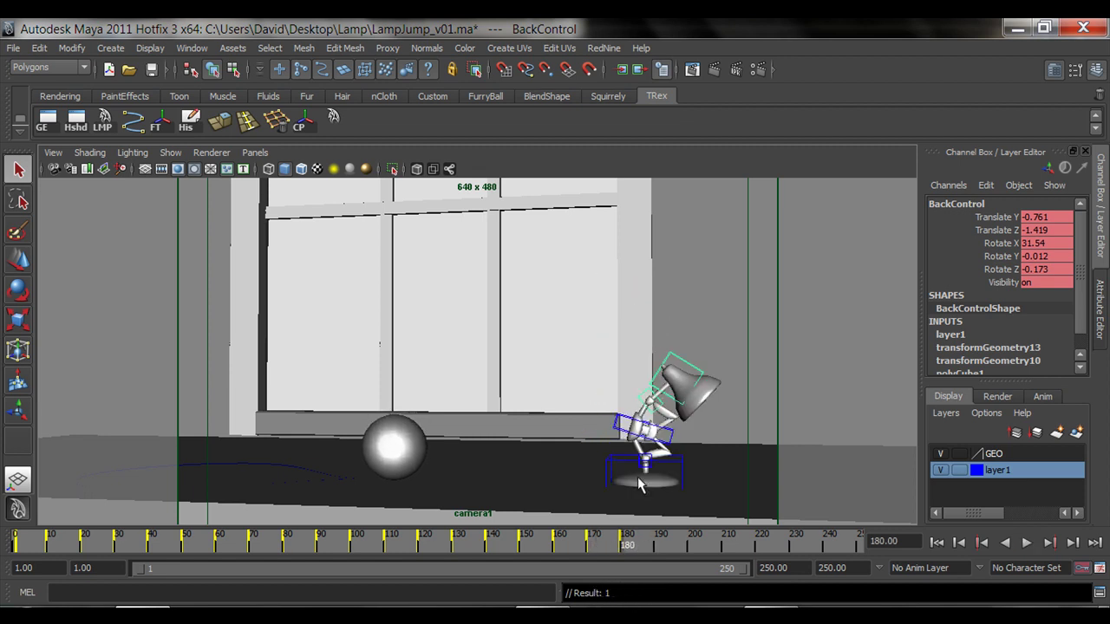
At frame 180, move the hip control to Translate Y -0.488, Translate Z 38.77 and the back control to Translate Y -1.406, Translate Z -0.882
{"action": "left_click", "coordinate": [623, 423]}
{"action": "key", "text": "w"}
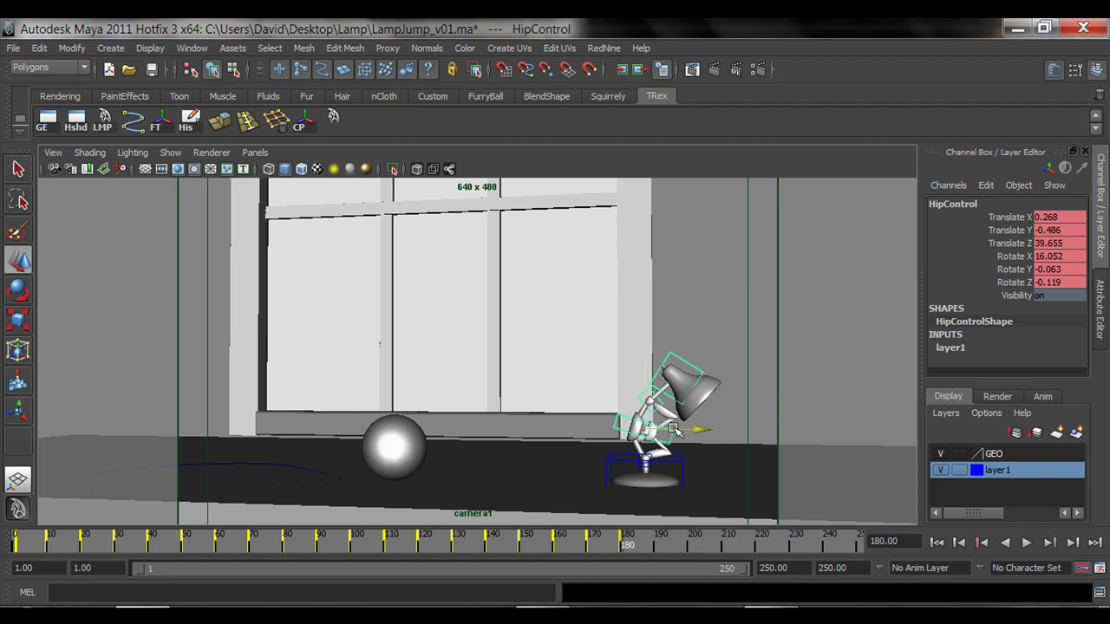
{"action": "key", "text": "q"}
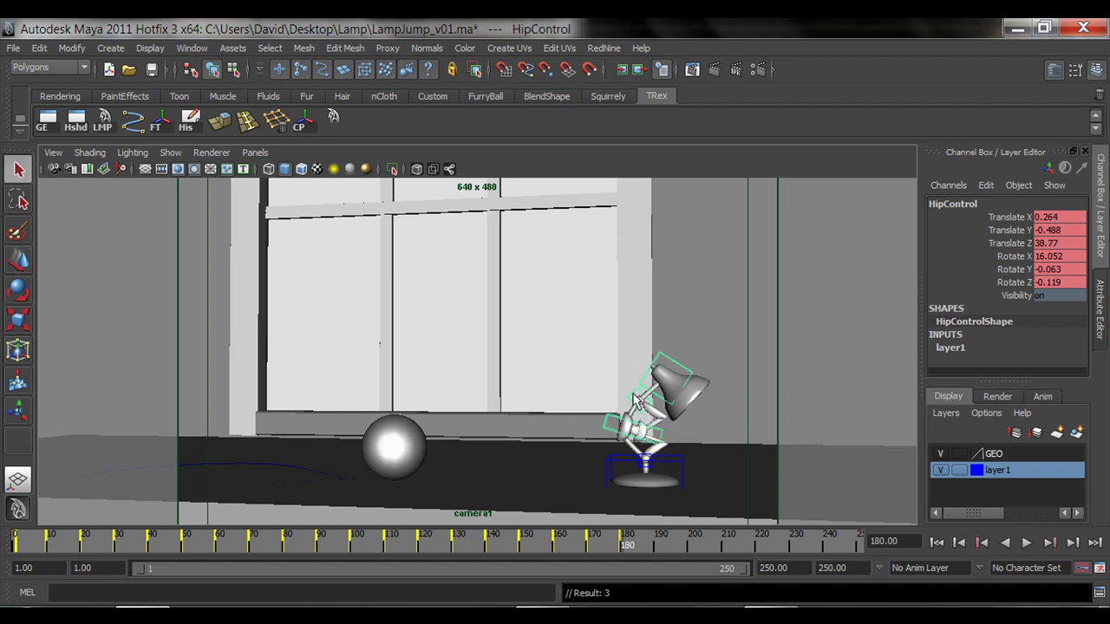
{"action": "left_click", "coordinate": [652, 419]}
{"action": "key", "text": "w"}
{"action": "left_click_drag", "start_coordinate": [652, 420], "coordinate": [643, 407]}
{"action": "key", "text": "shift+w"}
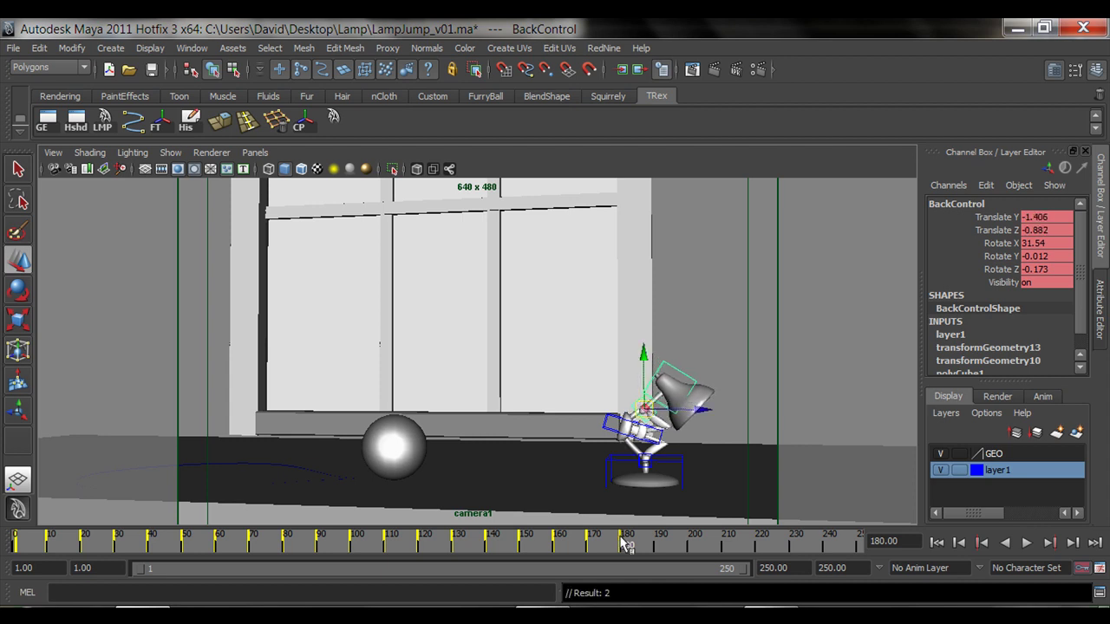
Key the whole lamp at frame 190, then shift the hip and foot controls together to hip Translate Z 41.719 and key them
{"action": "left_click_drag", "start_coordinate": [623, 543], "coordinate": [656, 589]}
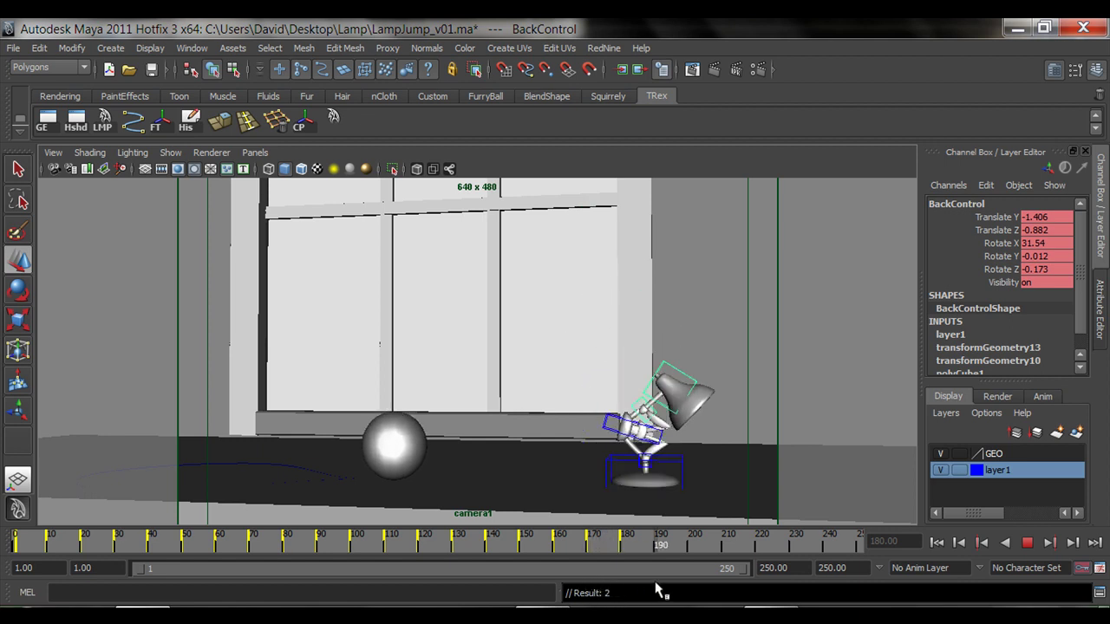
{"action": "left_click", "coordinate": [334, 119]}
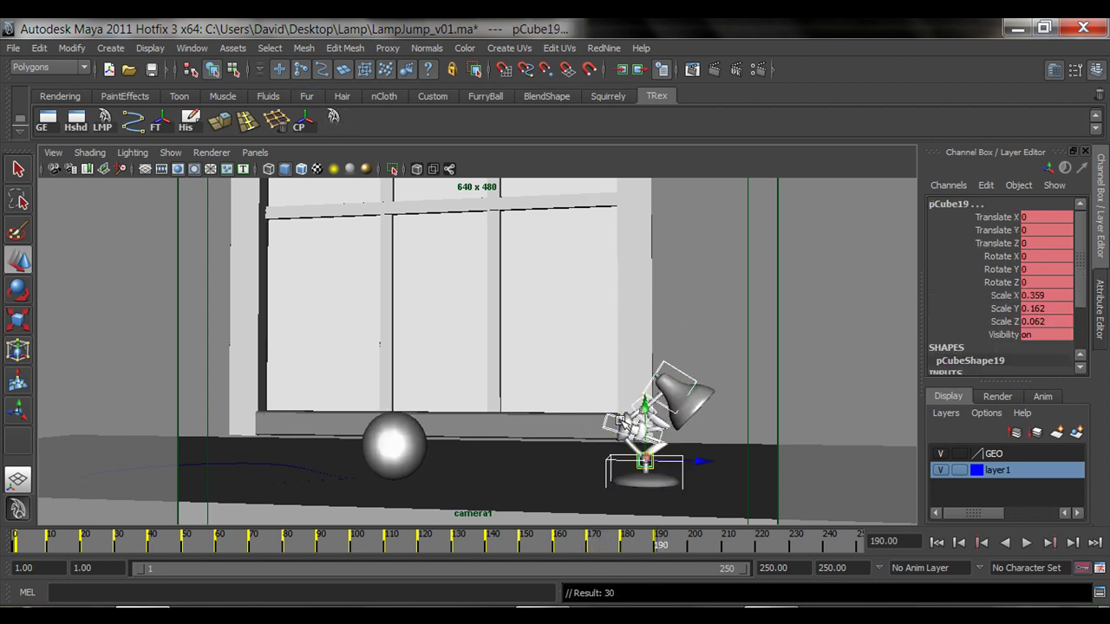
{"action": "left_click", "coordinate": [681, 464]}
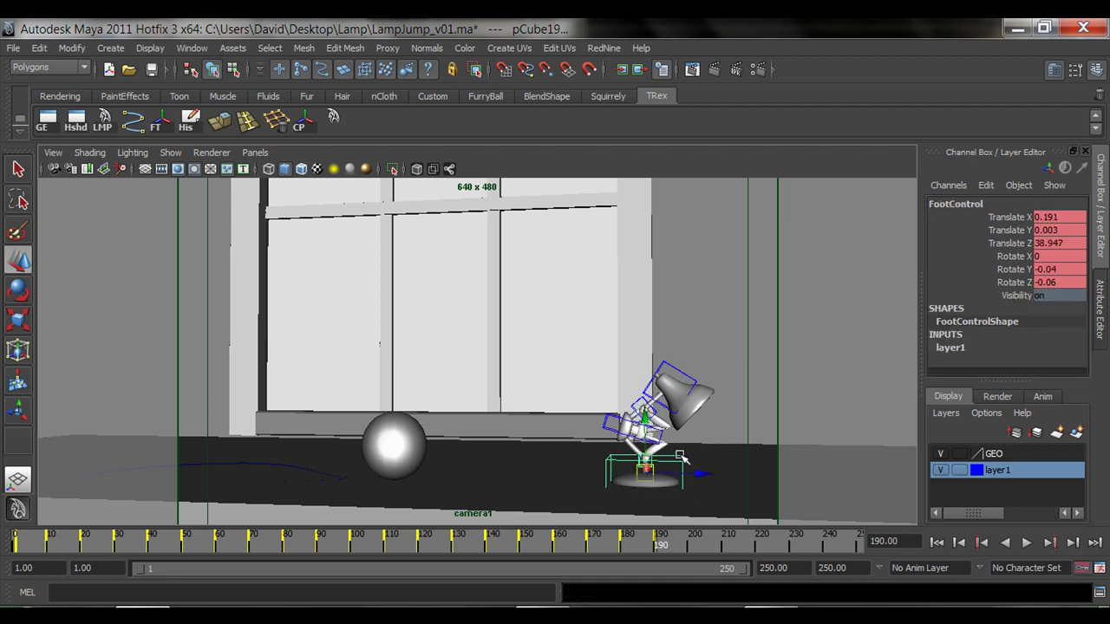
{"action": "left_click", "coordinate": [676, 433]}
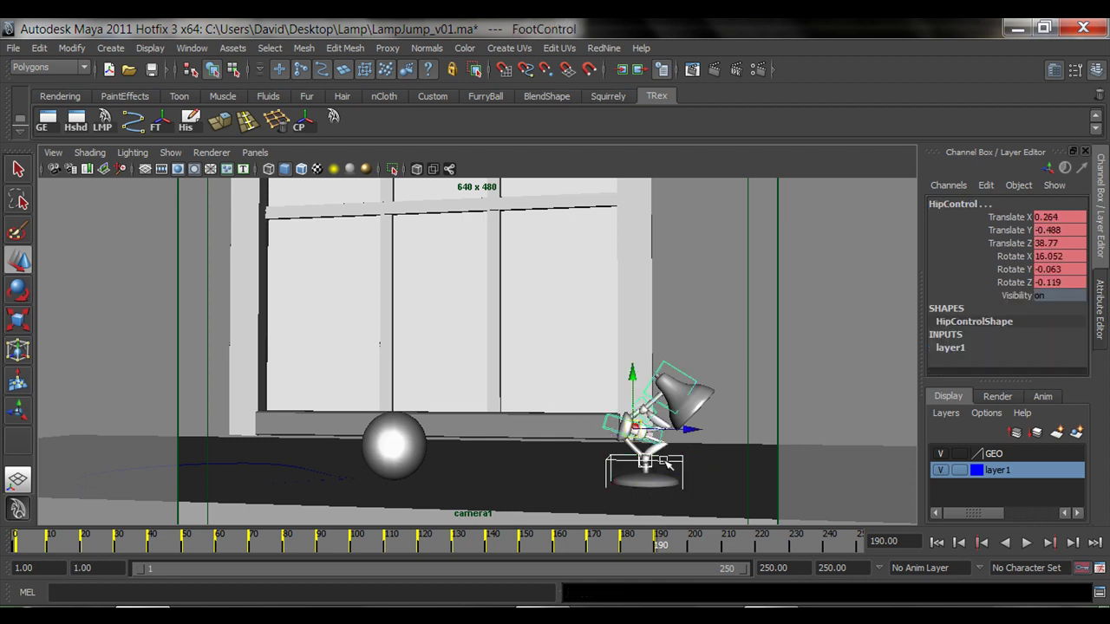
{"action": "left_click_drag", "start_coordinate": [687, 434], "coordinate": [720, 435]}
{"action": "key", "text": "s"}
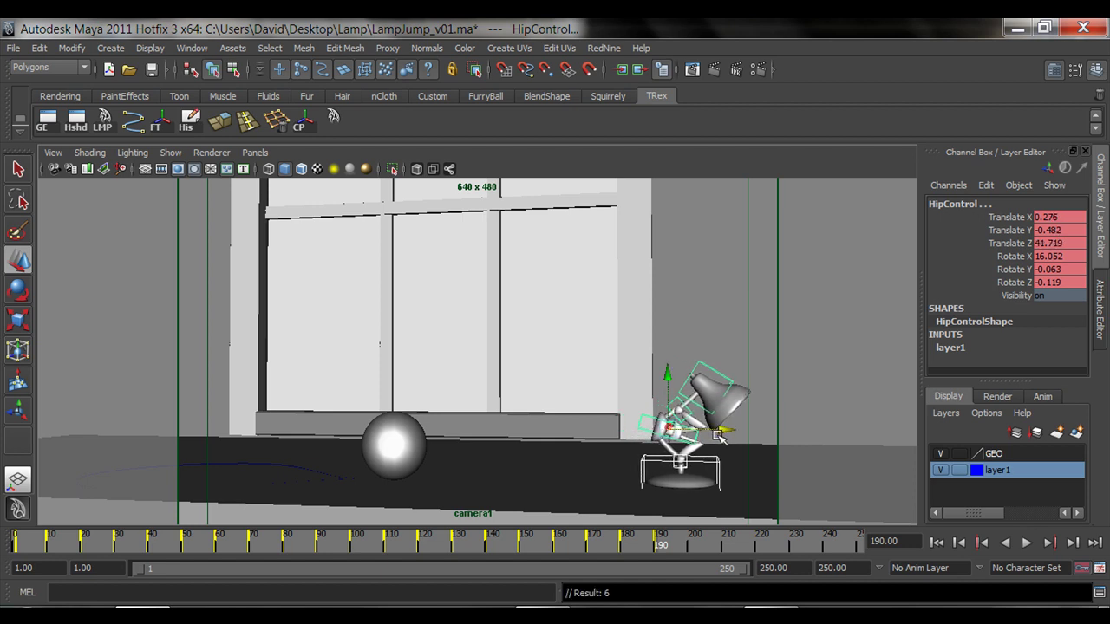
Move the hip control to Translate X 0.508, Translate Y -0.898 and Translate Z 42.735 at frame 190 and key it
{"action": "key", "text": "q"}
{"action": "left_click", "coordinate": [657, 421]}
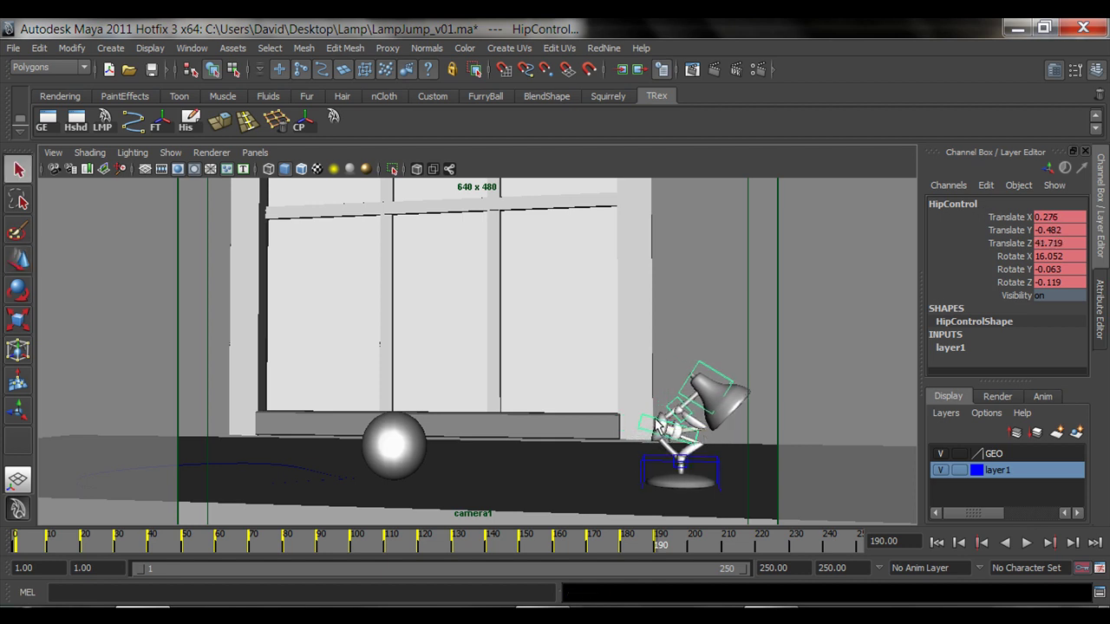
{"action": "key", "text": "w"}
{"action": "left_click_drag", "start_coordinate": [674, 431], "coordinate": [687, 416]}
{"action": "key", "text": "s"}
Move the back control to Translate Y -2.14 and Translate Z -0.182 at frame 190 to deepen the crouch
{"action": "key", "text": "q"}
{"action": "left_click", "coordinate": [705, 431]}
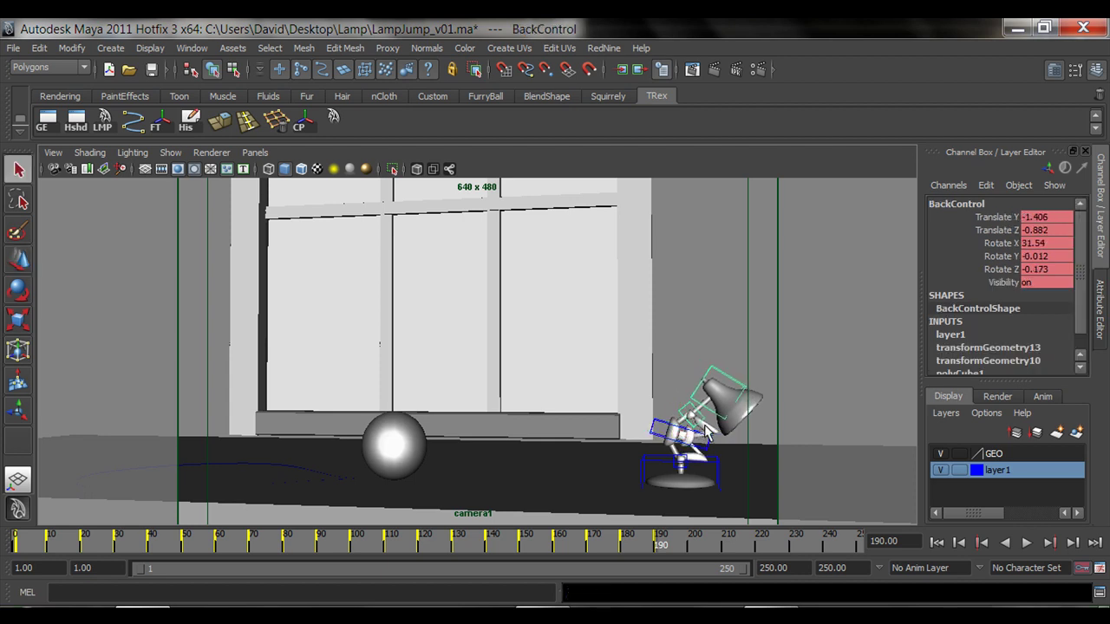
{"action": "key", "text": "w"}
{"action": "left_click_drag", "start_coordinate": [685, 420], "coordinate": [697, 423]}
{"action": "key", "text": "q"}
Rotate the back control to Rotate X 58.046 at frame 190 and key it
{"action": "key", "text": "e"}
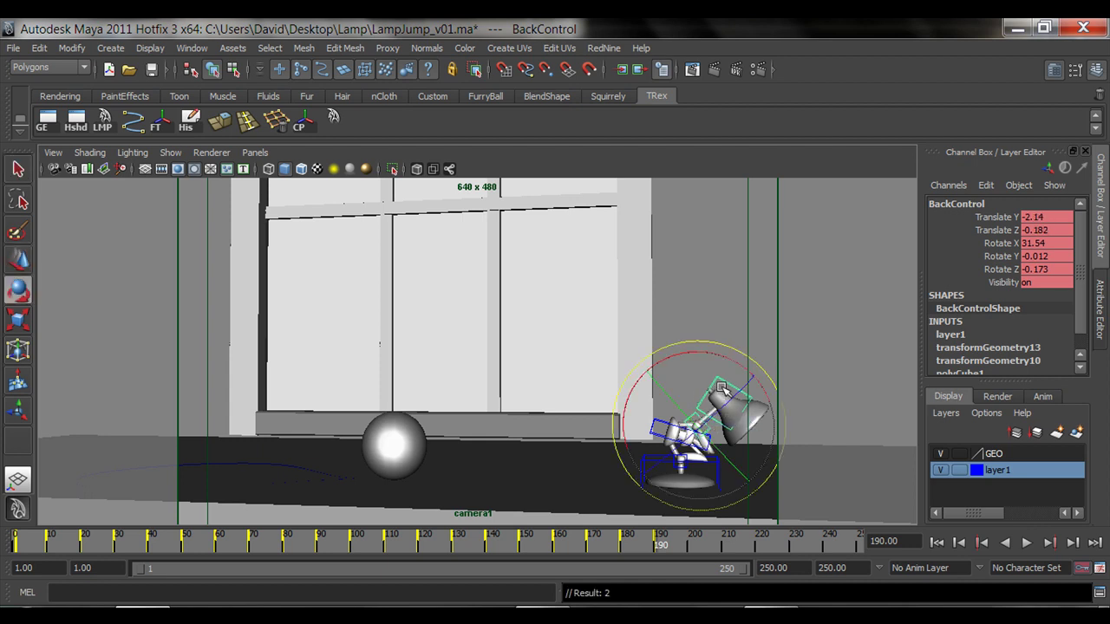
{"action": "mouse_move", "coordinate": [709, 368]}
{"action": "left_mouse_down"}
{"action": "mouse_move", "coordinate": [742, 341]}
{"action": "mouse_move", "coordinate": [720, 359]}
{"action": "mouse_move", "coordinate": [725, 368]}
{"action": "left_mouse_up"}
{"action": "key", "text": "q"}
{"action": "left_click", "coordinate": [707, 409]}
{"action": "key", "text": "e"}
{"action": "key", "text": "q"}
{"action": "left_click", "coordinate": [693, 427]}
{"action": "key", "text": "e"}
{"action": "key", "text": "s"}
Play back the jump to check the landing and the crouch at frame 190
{"action": "key", "text": "alt+v"}
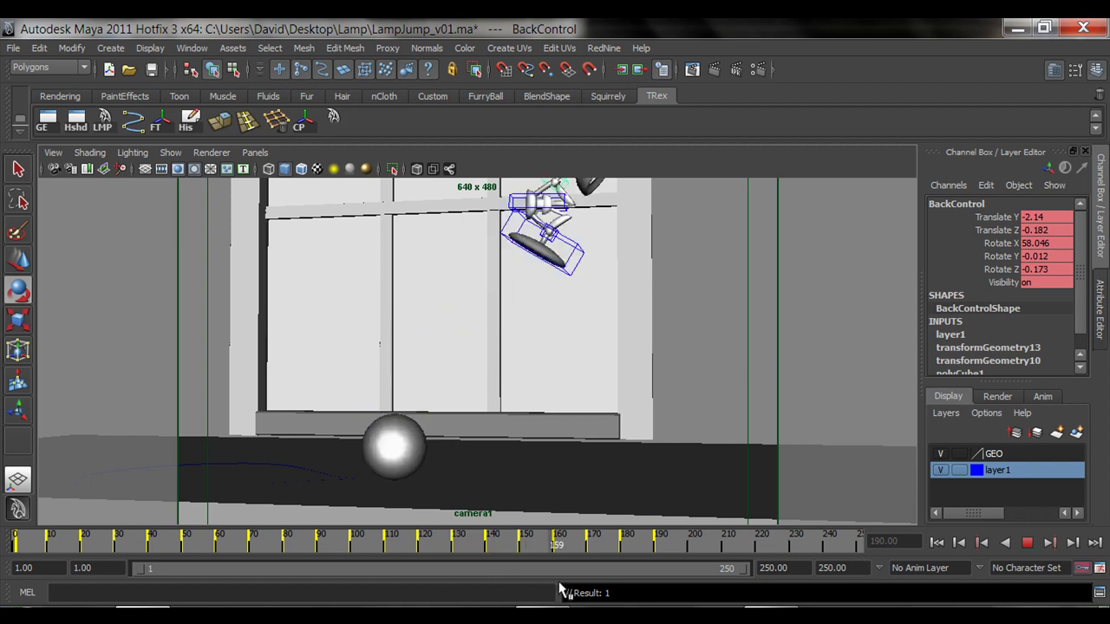
{"action": "key", "text": "Escape"}
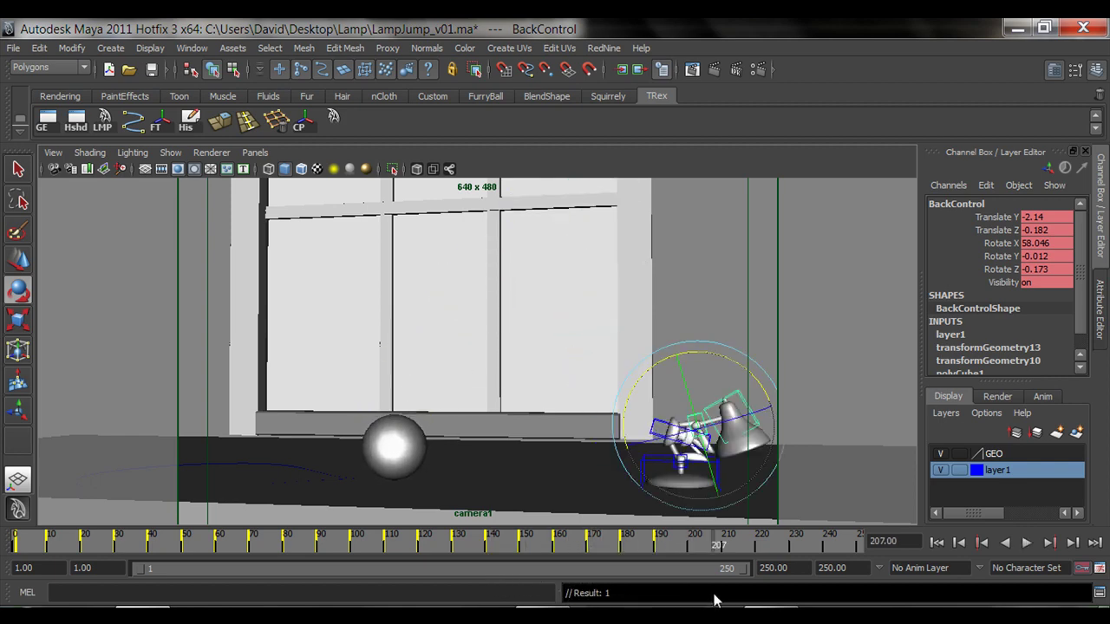
{"action": "left_click", "coordinate": [1028, 543]}
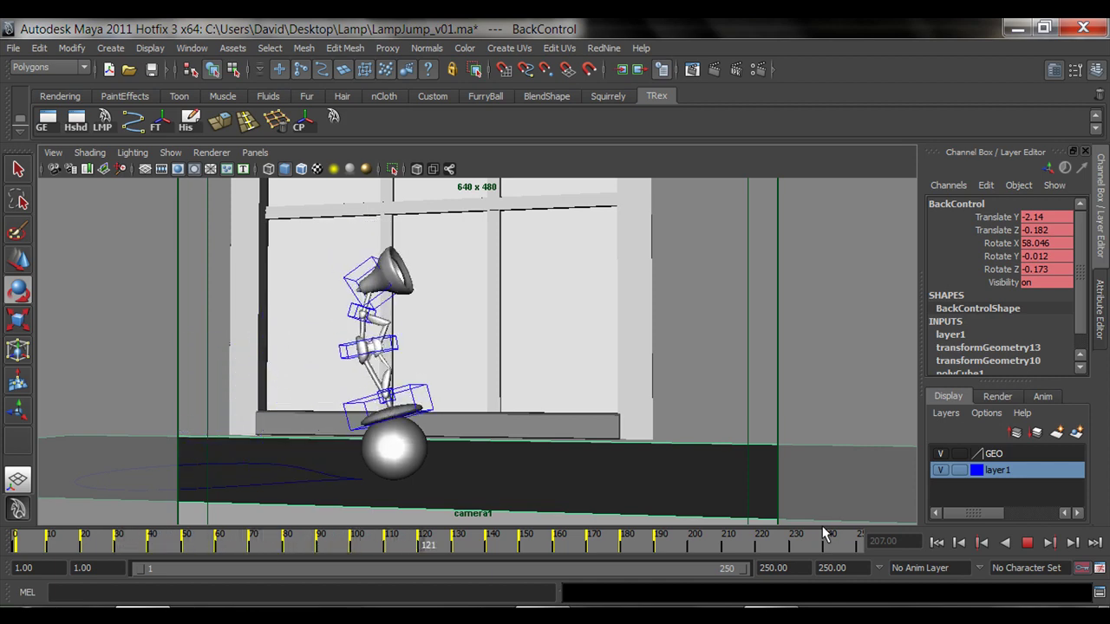
{"action": "left_click", "coordinate": [1028, 543]}
{"action": "left_click", "coordinate": [559, 519]}
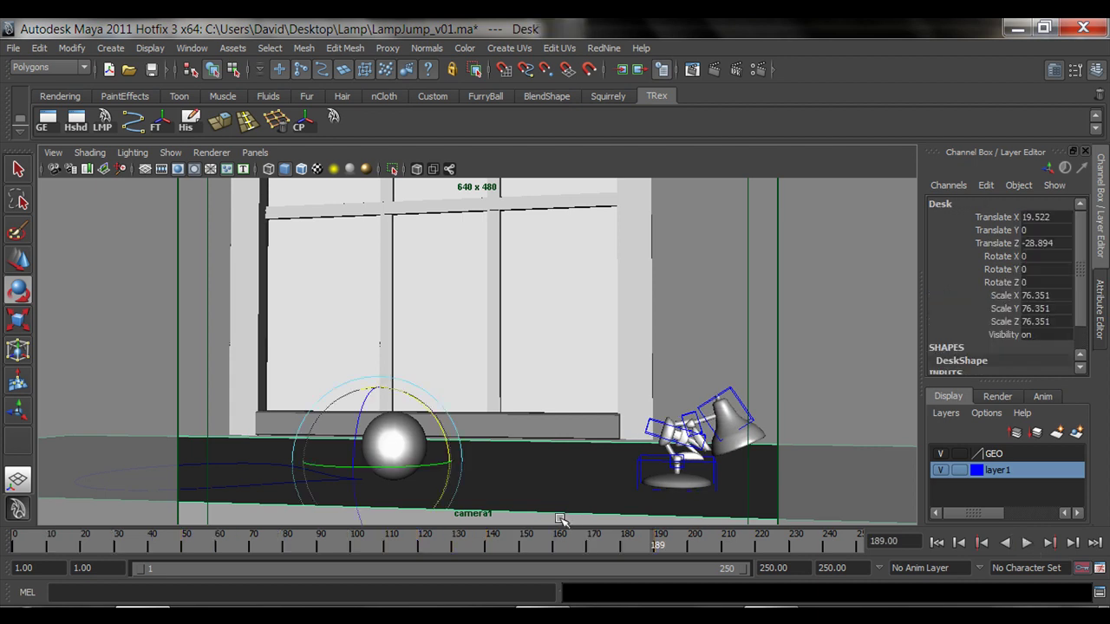
Key all lamp controls at frame 200, then raise the hip control to Translate X 0.515, Translate Y 0.491, Translate Z 42.945 and key its translation
{"action": "left_click", "coordinate": [335, 120]}
{"action": "left_click_drag", "start_coordinate": [660, 545], "coordinate": [690, 558]}
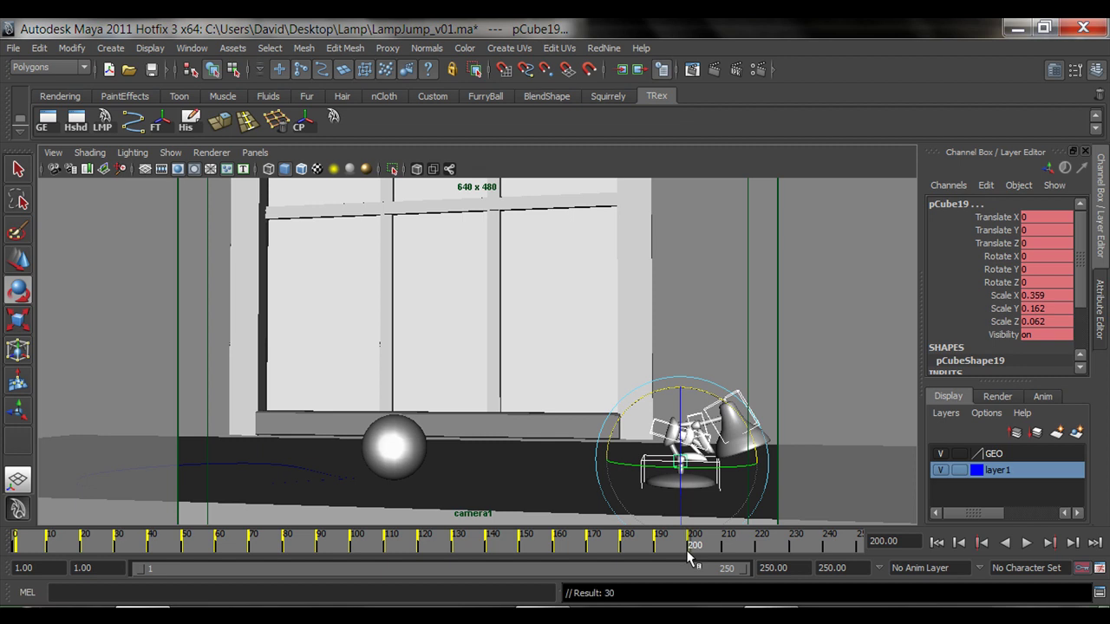
{"action": "key", "text": "q"}
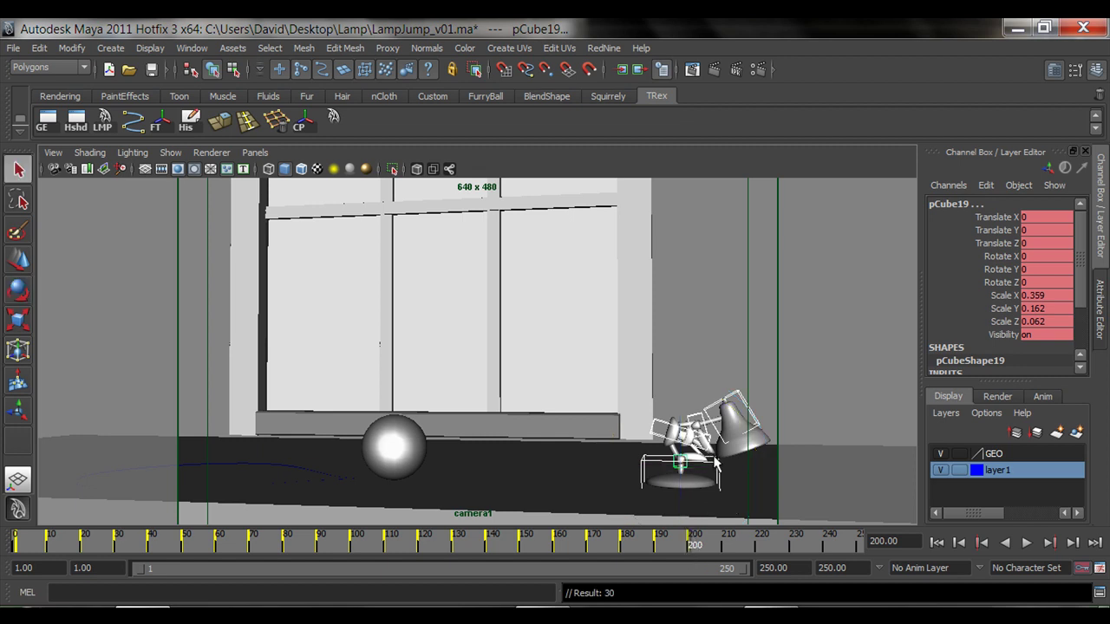
{"action": "left_click", "coordinate": [672, 428]}
{"action": "key", "text": "w"}
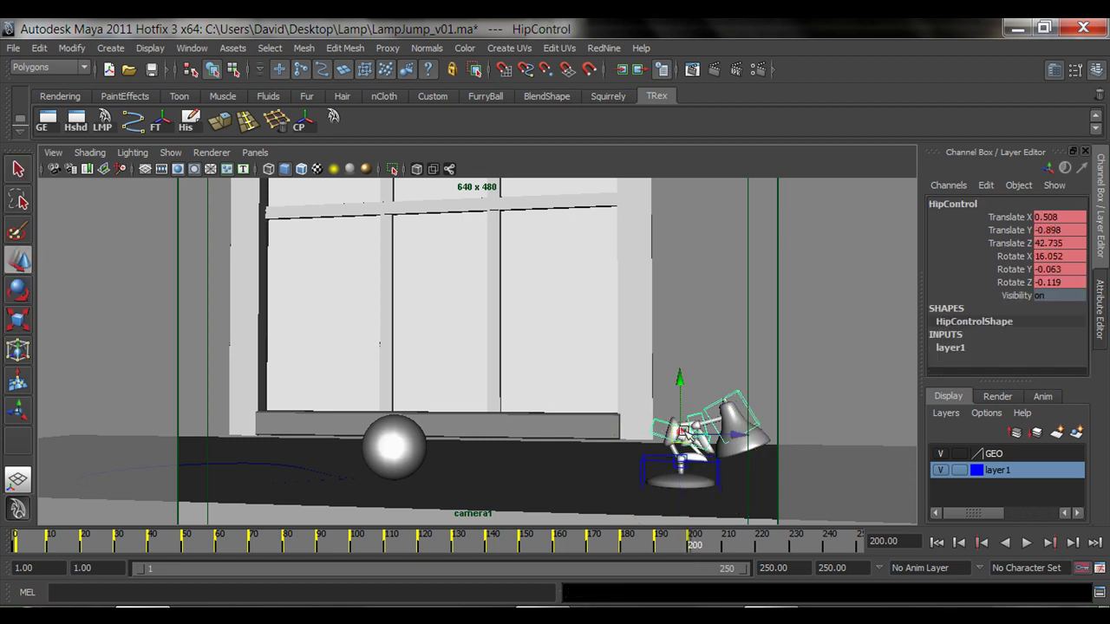
{"action": "left_click_drag", "start_coordinate": [682, 431], "coordinate": [700, 390]}
{"action": "key", "text": "shift+w"}
At frame 200, rotate the back control to Rotate X 21.437 and the head control to Rotate X -29.39
{"action": "key", "text": "q"}
{"action": "left_click", "coordinate": [695, 397]}
{"action": "key", "text": "e"}
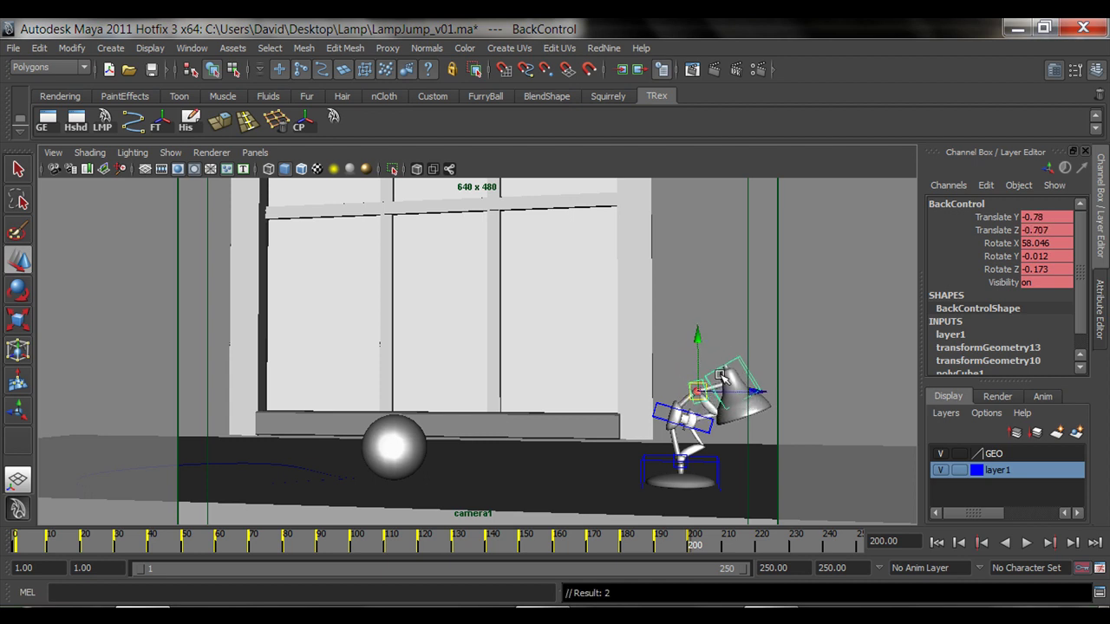
{"action": "key", "text": "e"}
{"action": "mouse_move", "coordinate": [693, 317]}
{"action": "left_mouse_down"}
{"action": "mouse_move", "coordinate": [640, 322]}
{"action": "mouse_move", "coordinate": [672, 315]}
{"action": "left_mouse_up"}
{"action": "key", "text": "q"}
{"action": "left_click", "coordinate": [712, 352]}
{"action": "key", "text": "e"}
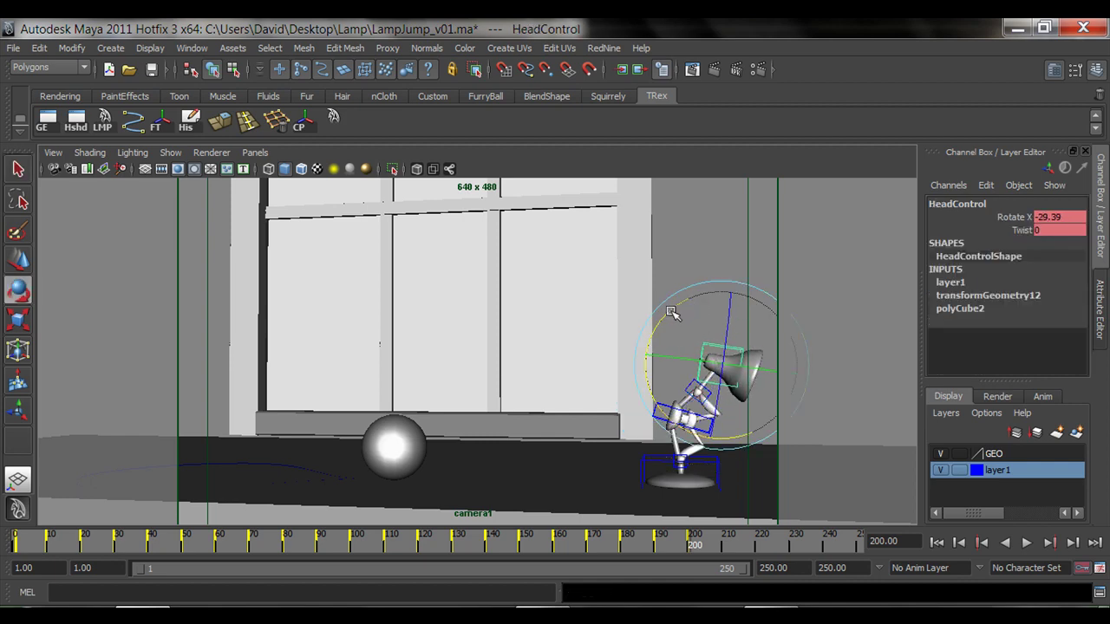
Move the back control to Translate Y -0.769 and Translate Z -1.413 at frame 200, and play back the recovery
{"action": "key", "text": "q"}
{"action": "left_click", "coordinate": [695, 390]}
{"action": "key", "text": "w"}
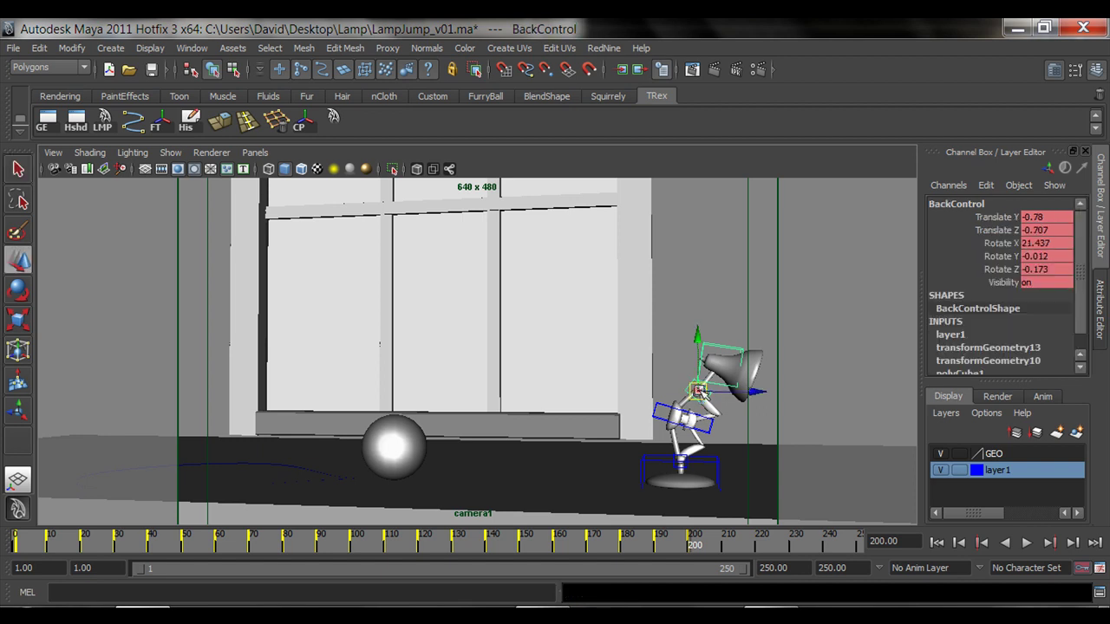
{"action": "left_click_drag", "start_coordinate": [699, 390], "coordinate": [694, 390]}
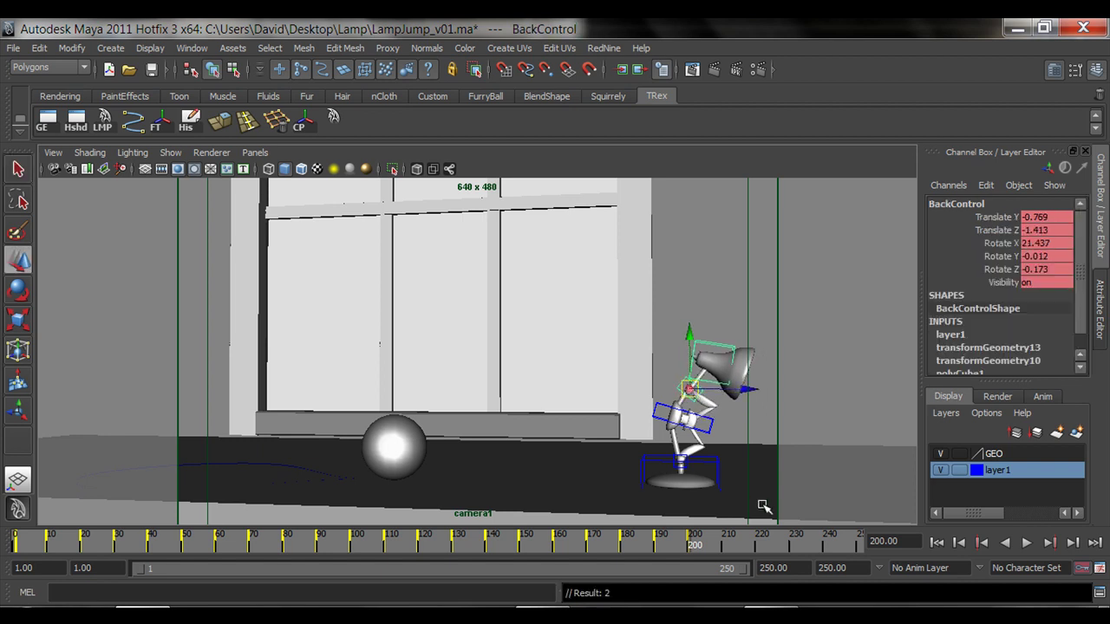
{"action": "key", "text": "q"}
{"action": "left_click", "coordinate": [1028, 542]}
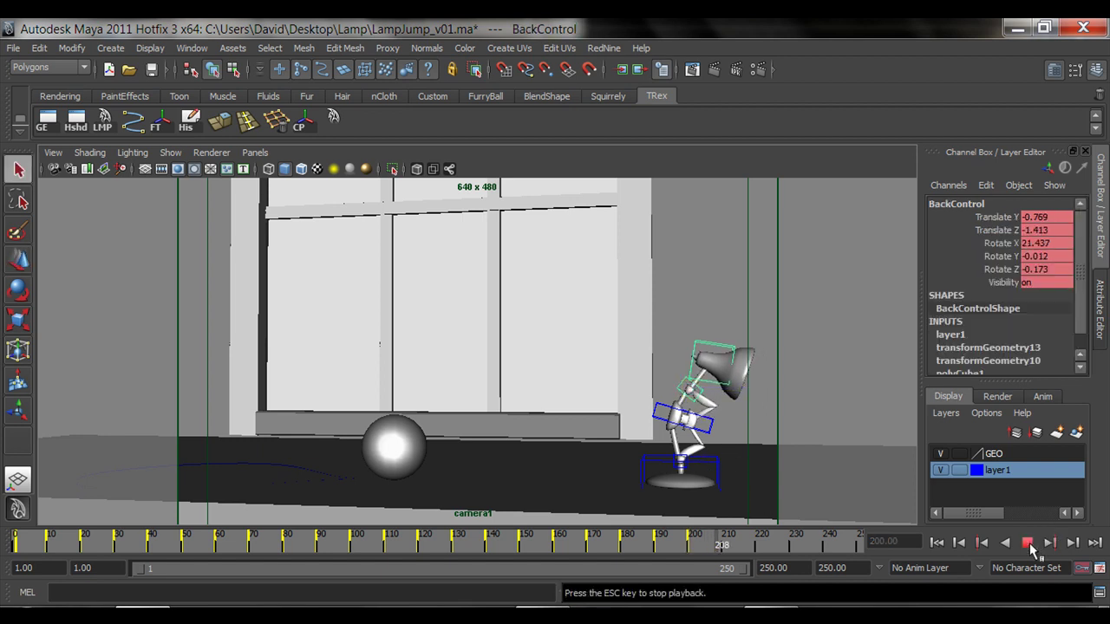
Select all lamp controls and key the frame 200 pose at frame 210
{"action": "left_click_drag", "start_coordinate": [590, 542], "coordinate": [721, 546]}
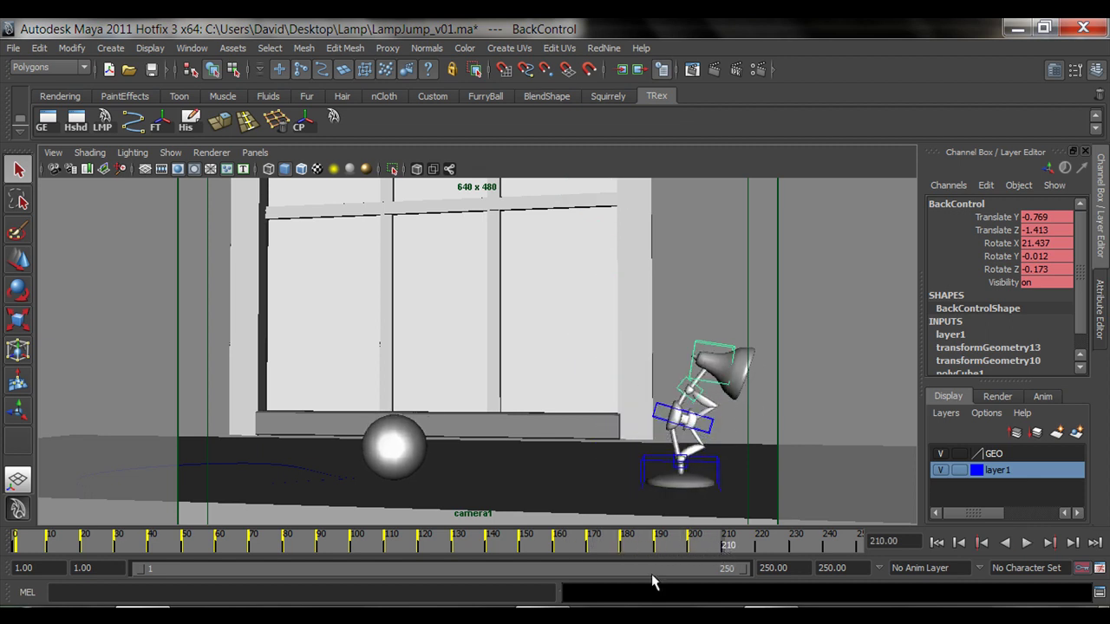
{"action": "left_click", "coordinate": [690, 497]}
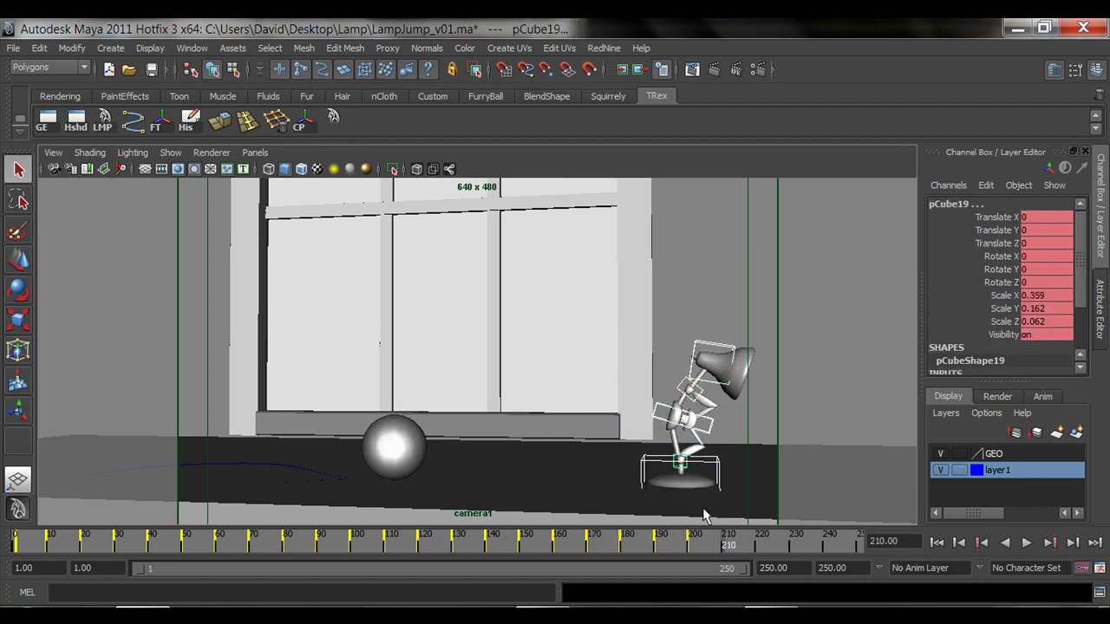
{"action": "mouse_move", "coordinate": [628, 546]}
{"action": "left_mouse_down"}
{"action": "mouse_move", "coordinate": [694, 541]}
{"action": "mouse_move", "coordinate": [632, 543]}
{"action": "mouse_move", "coordinate": [722, 556]}
{"action": "left_mouse_up"}
At frame 210, raise the hip control slightly and move the back control to Translate Y -0.29, Translate Z -2.253
{"action": "left_click", "coordinate": [667, 413]}
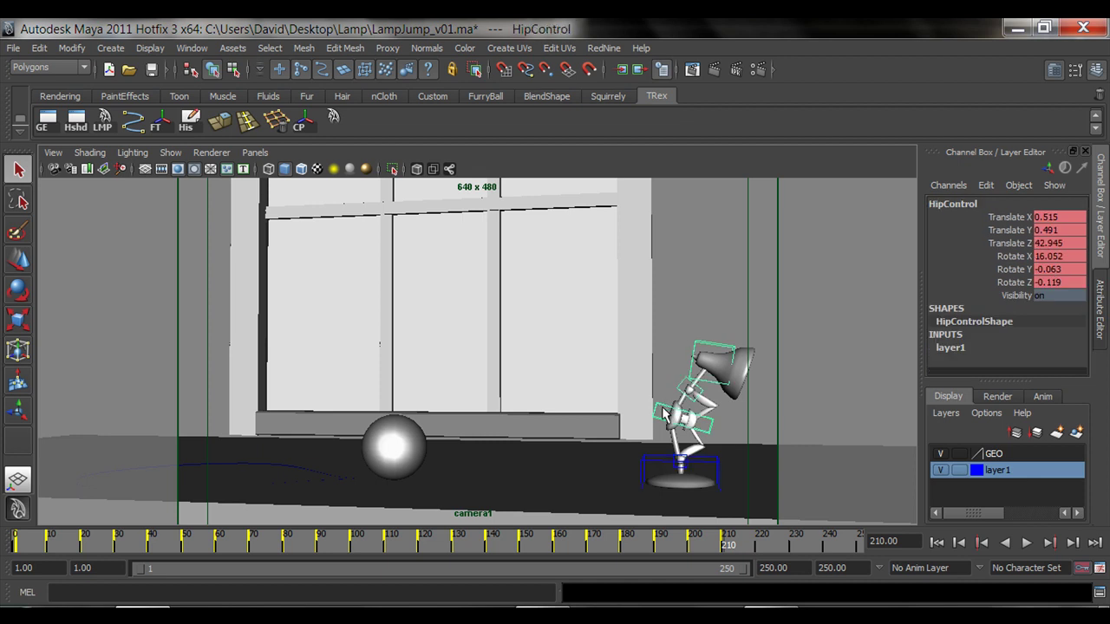
{"action": "key", "text": "w"}
{"action": "left_click_drag", "start_coordinate": [684, 417], "coordinate": [682, 373]}
{"action": "key", "text": "shift+w"}
At frame 210, rotate the back control to Rotate X 12.548 and the head control to Rotate X -19.07
{"action": "left_click", "coordinate": [694, 385]}
{"action": "key", "text": "e"}
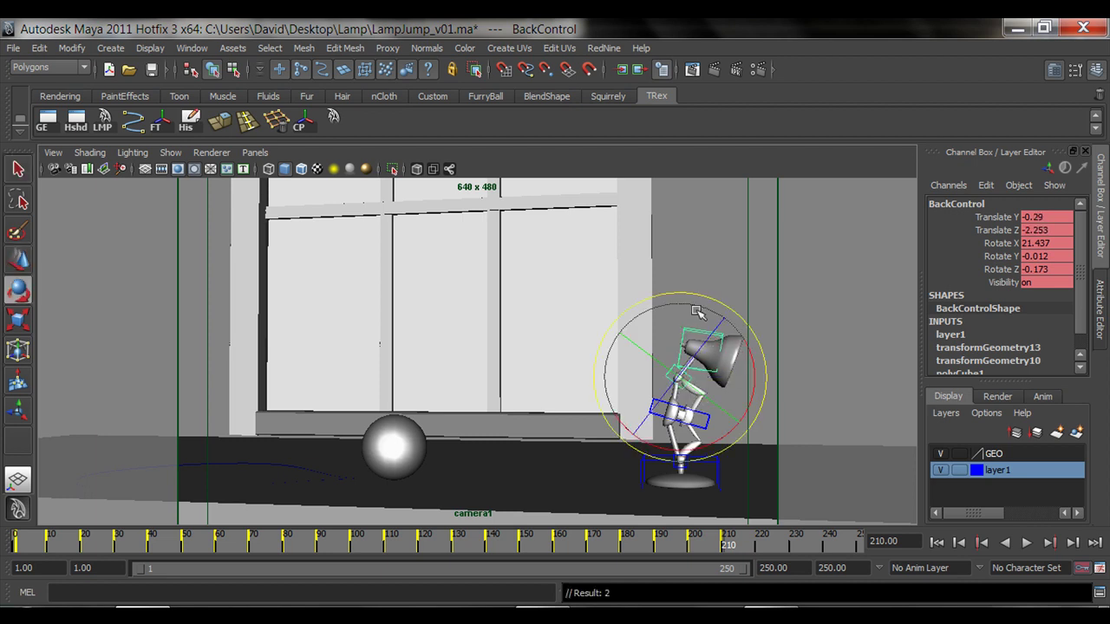
{"action": "left_click_drag", "start_coordinate": [746, 349], "coordinate": [747, 340]}
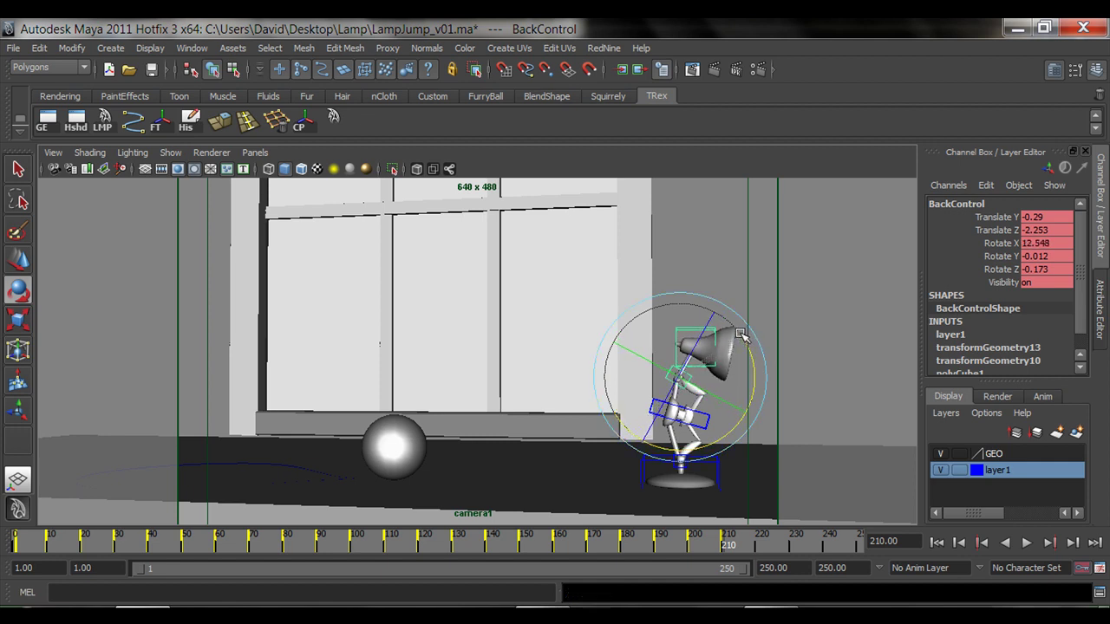
{"action": "left_click", "coordinate": [716, 335]}
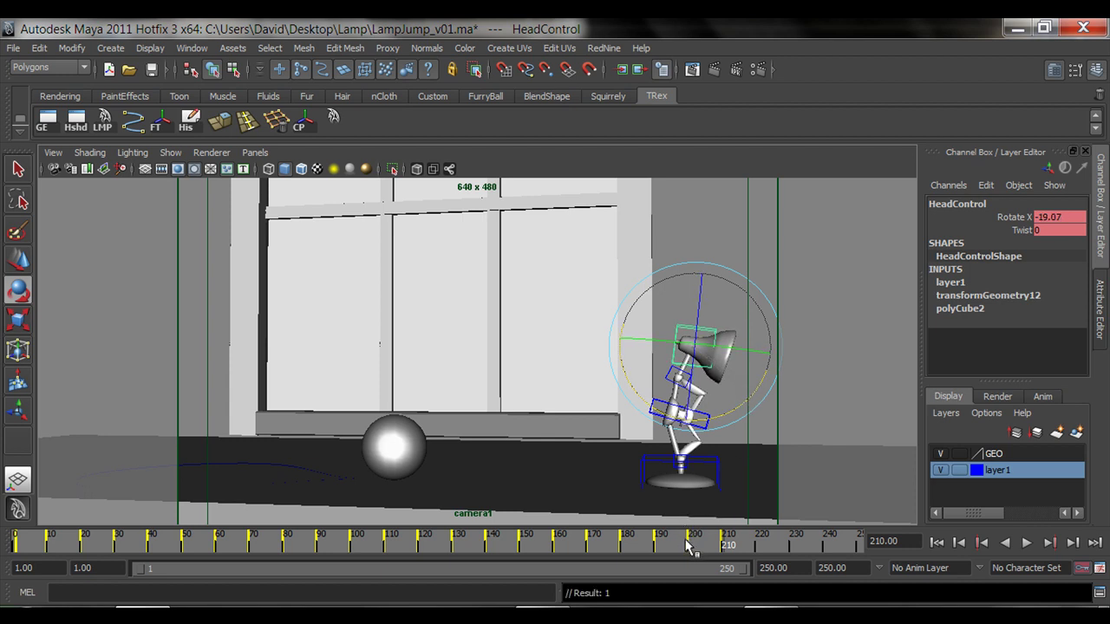
Play back and scrub the landing and recovery from around frame 168 to frame 210
{"action": "key", "text": "alt+v"}
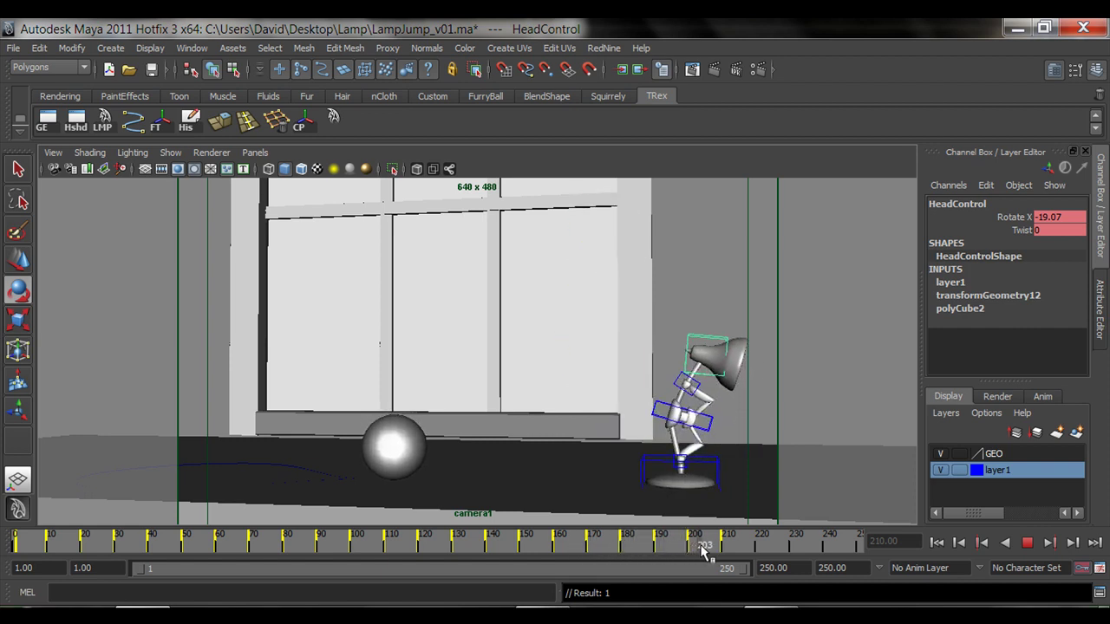
{"action": "mouse_move", "coordinate": [720, 548]}
{"action": "left_mouse_down"}
{"action": "mouse_move", "coordinate": [527, 557]}
{"action": "mouse_move", "coordinate": [720, 569]}
{"action": "mouse_move", "coordinate": [580, 569]}
{"action": "left_mouse_up"}
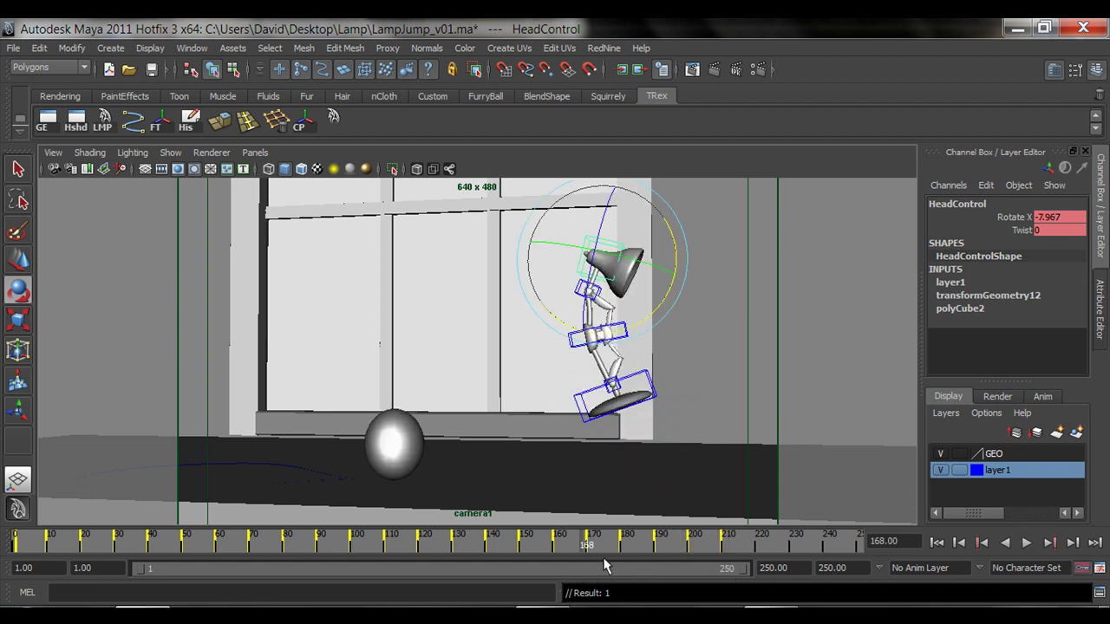
{"action": "left_click", "coordinate": [1025, 544]}
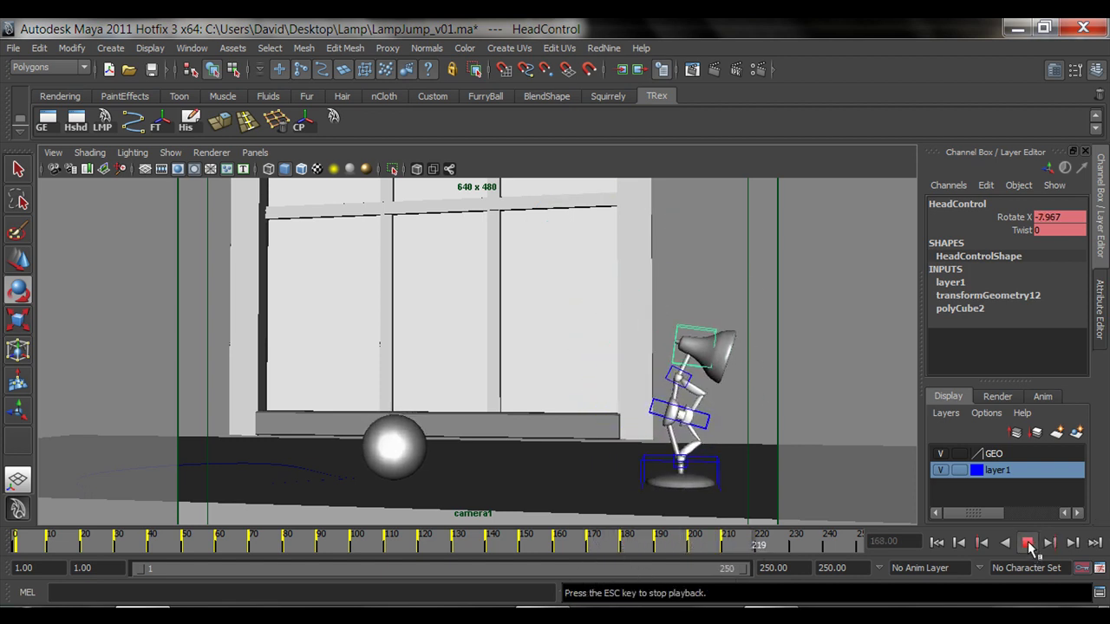
{"action": "left_click", "coordinate": [1028, 544]}
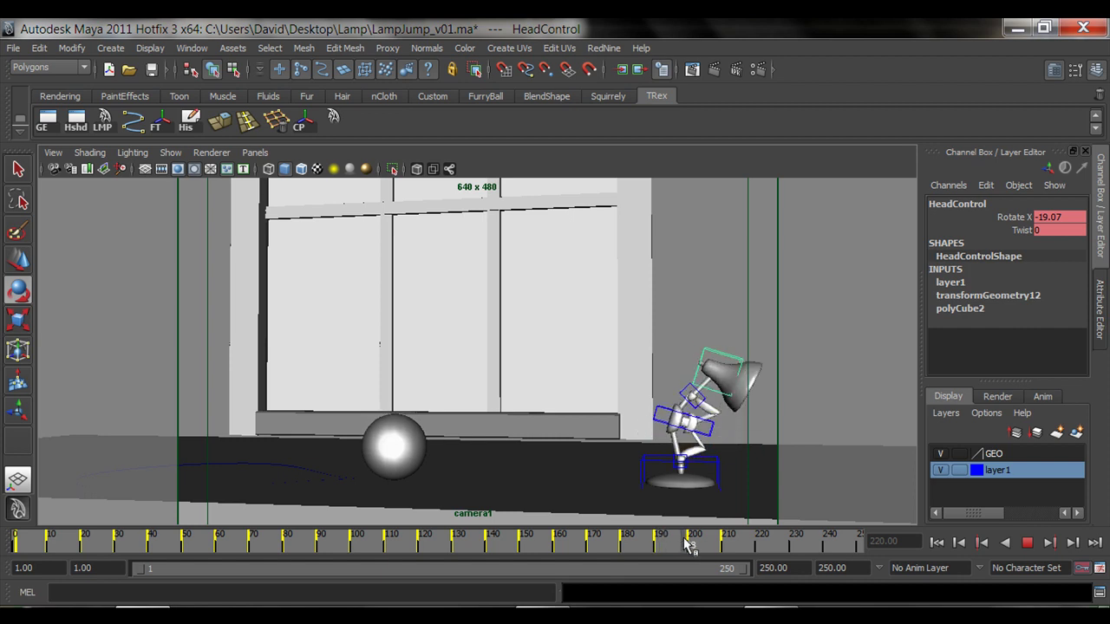
At frame 200, shift the hip and foot controls together away from the ball to hip Translate Z 43.743 and key them
{"action": "mouse_move", "coordinate": [699, 538]}
{"action": "left_mouse_down"}
{"action": "mouse_move", "coordinate": [632, 544]}
{"action": "mouse_move", "coordinate": [694, 552]}
{"action": "left_mouse_up"}
{"action": "key", "text": "q"}
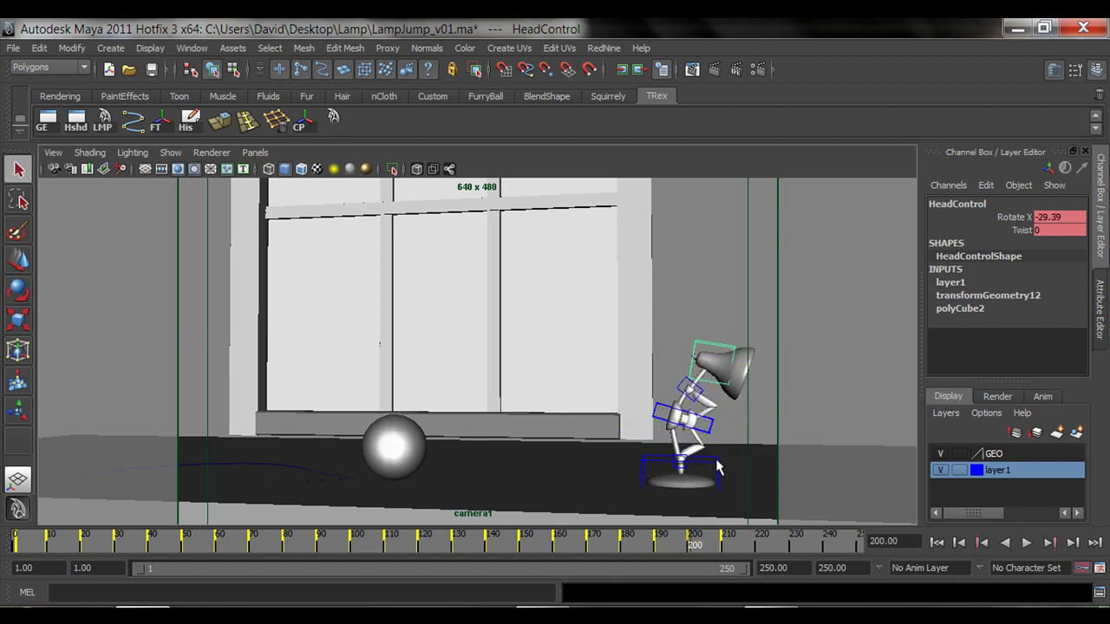
{"action": "left_click", "coordinate": [716, 469]}
{"action": "left_click", "coordinate": [717, 422]}
{"action": "key", "text": "w"}
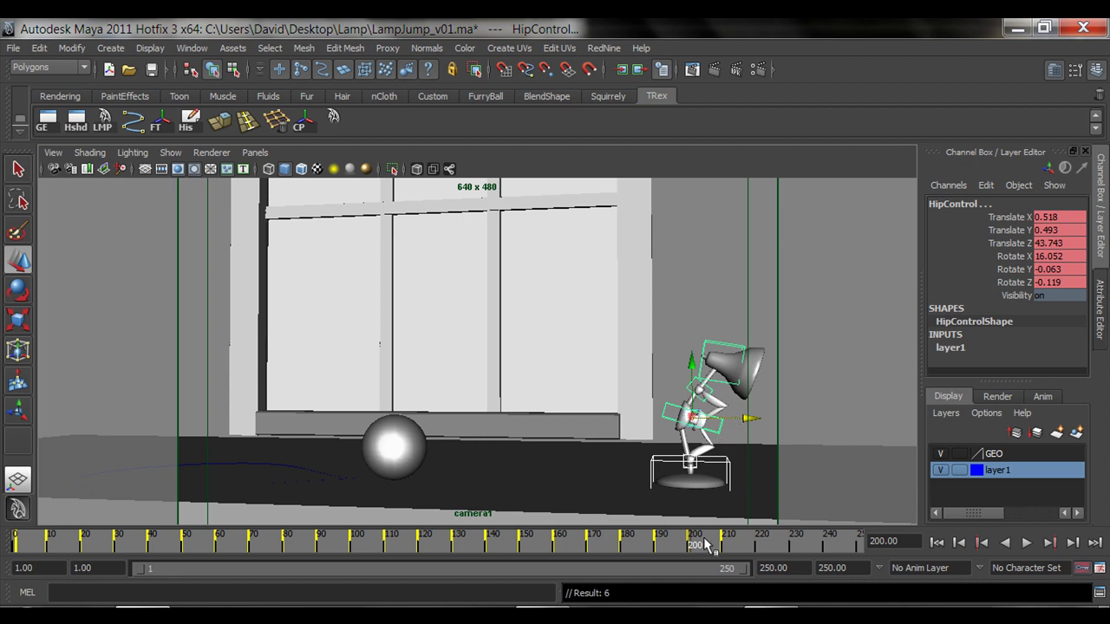
At frame 210, shift the hip and foot controls together away from the ball to hip Translate Z 43.873 and compare the neighbouring key poses
{"action": "left_click_drag", "start_coordinate": [694, 548], "coordinate": [725, 546]}
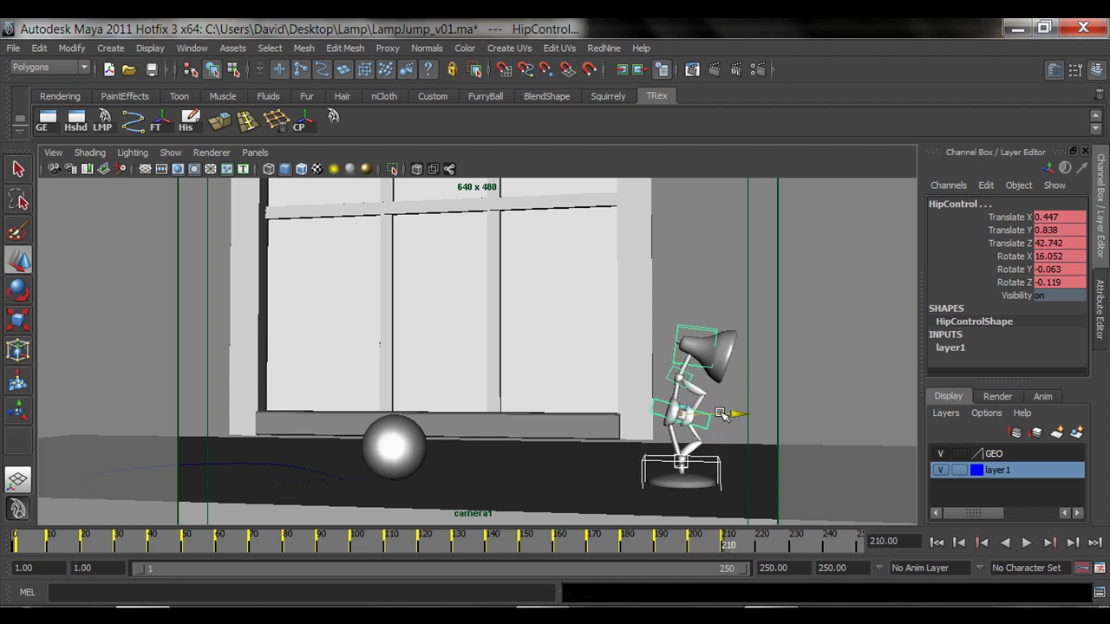
{"action": "left_click_drag", "start_coordinate": [721, 413], "coordinate": [734, 415]}
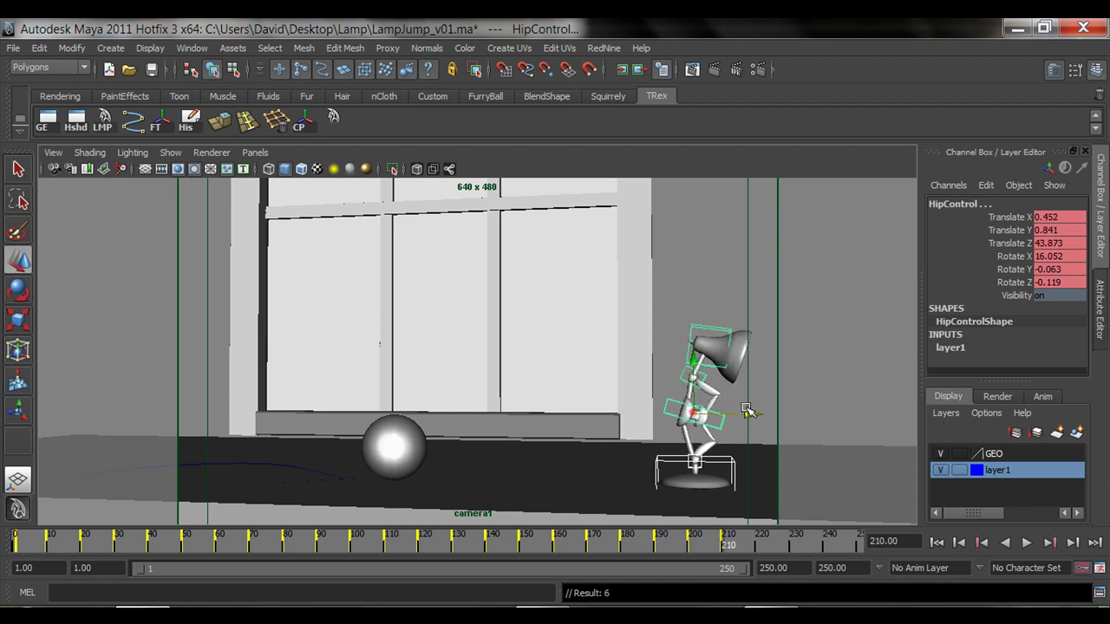
{"action": "key", "text": "comma"}
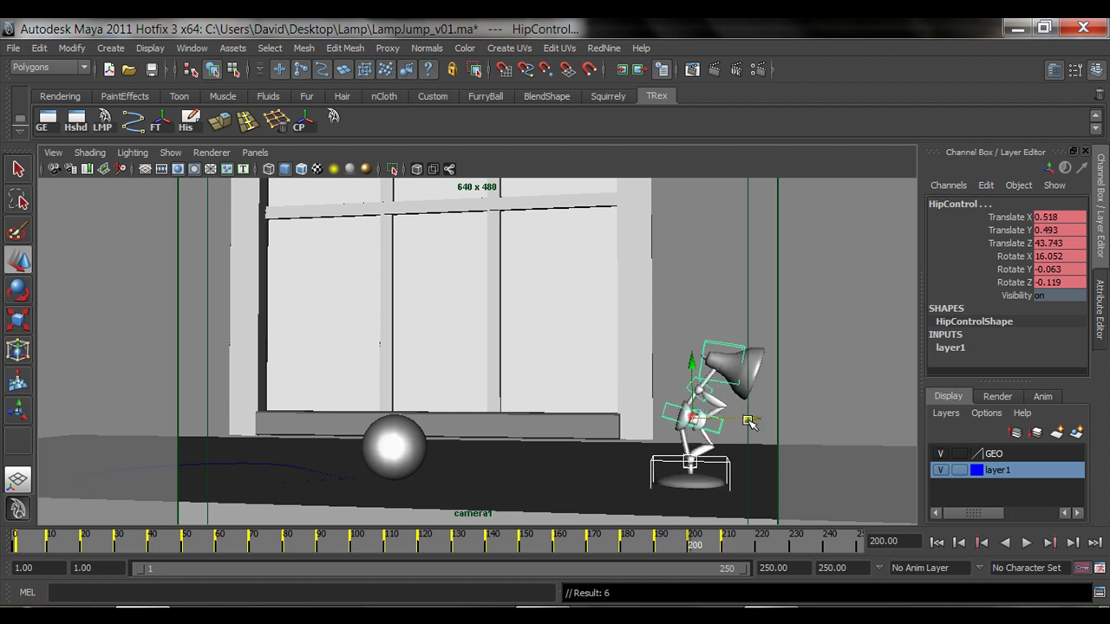
{"action": "key", "text": "period"}
{"action": "key", "text": "comma"}
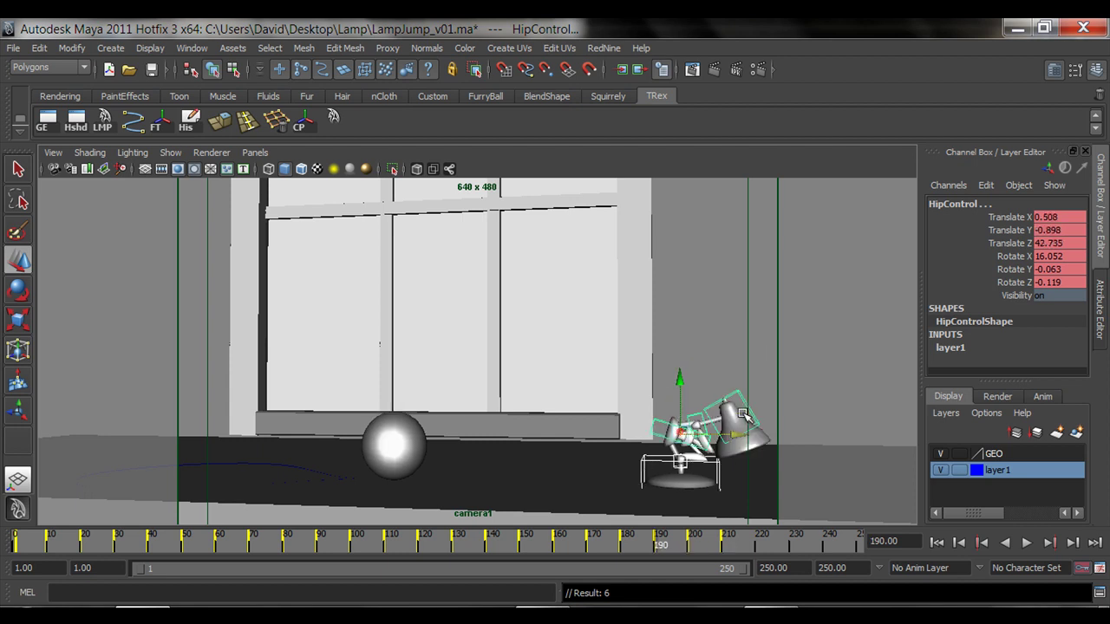
{"action": "key", "text": "period"}
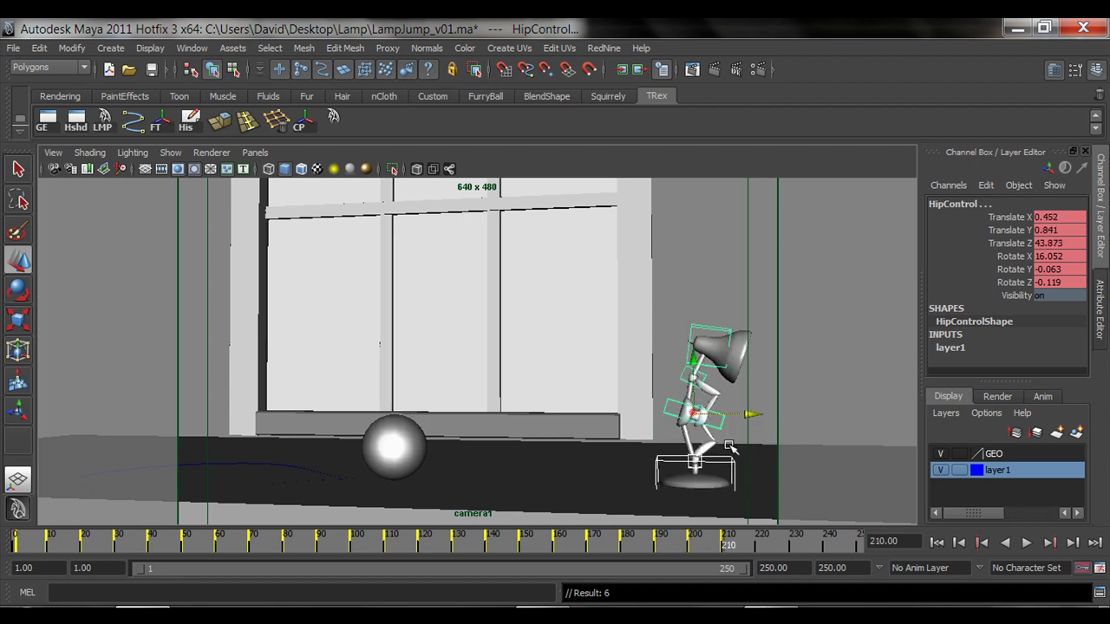
At frame 210, nudge the hip and foot controls back to hip Translate Z 43.609, key them, and play back the animation
{"action": "key", "text": "comma"}
{"action": "left_click", "coordinate": [666, 544]}
{"action": "left_click_drag", "start_coordinate": [666, 544], "coordinate": [726, 546]}
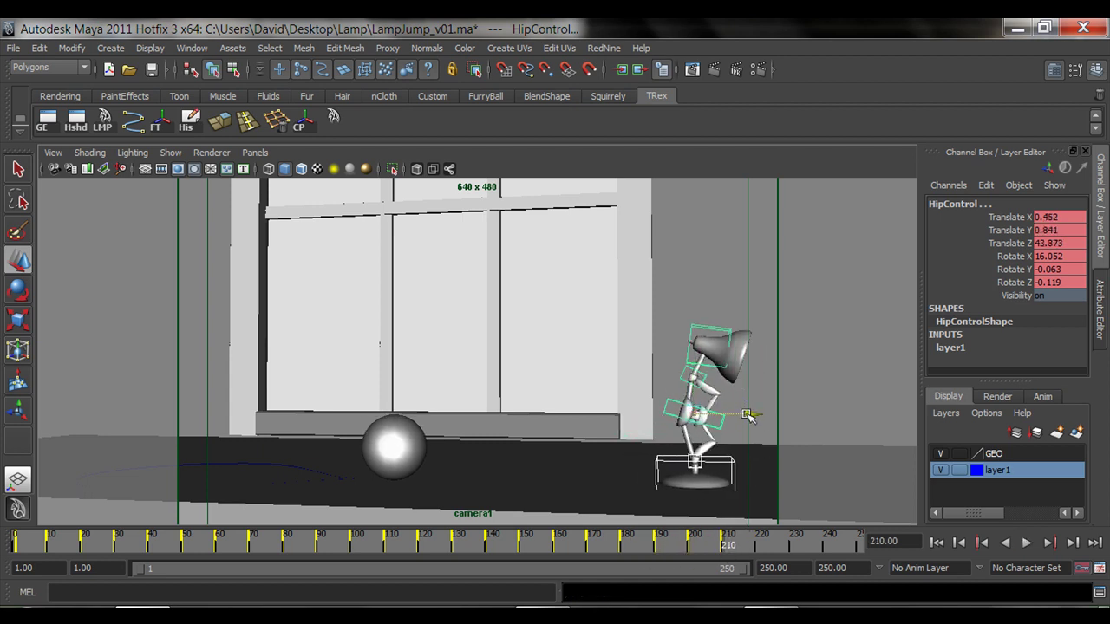
{"action": "left_click_drag", "start_coordinate": [749, 416], "coordinate": [744, 415]}
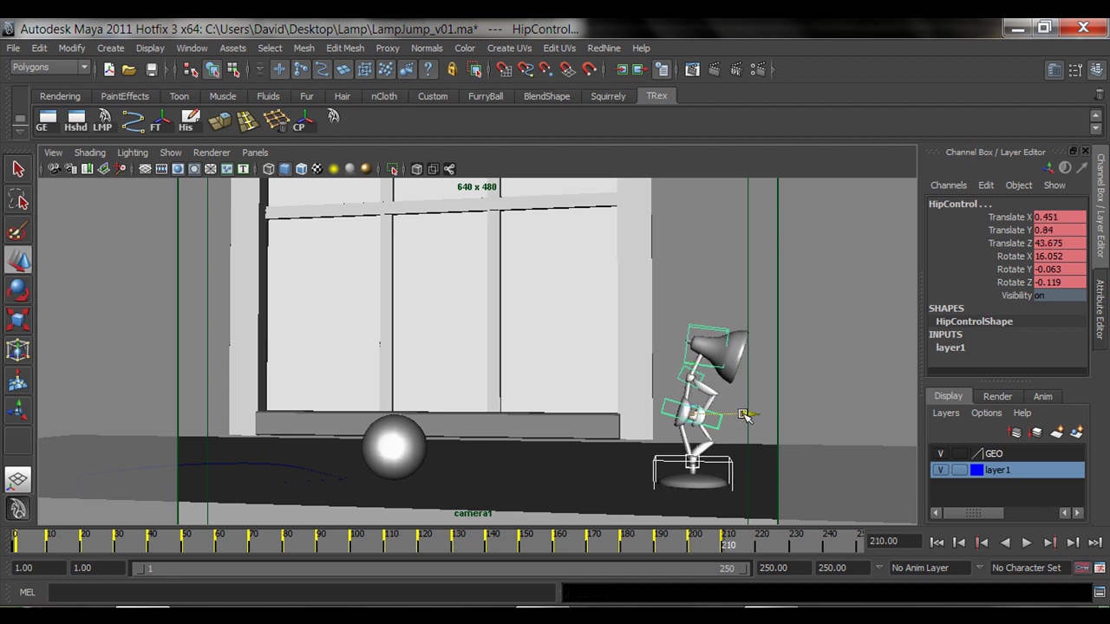
{"action": "key", "text": "s"}
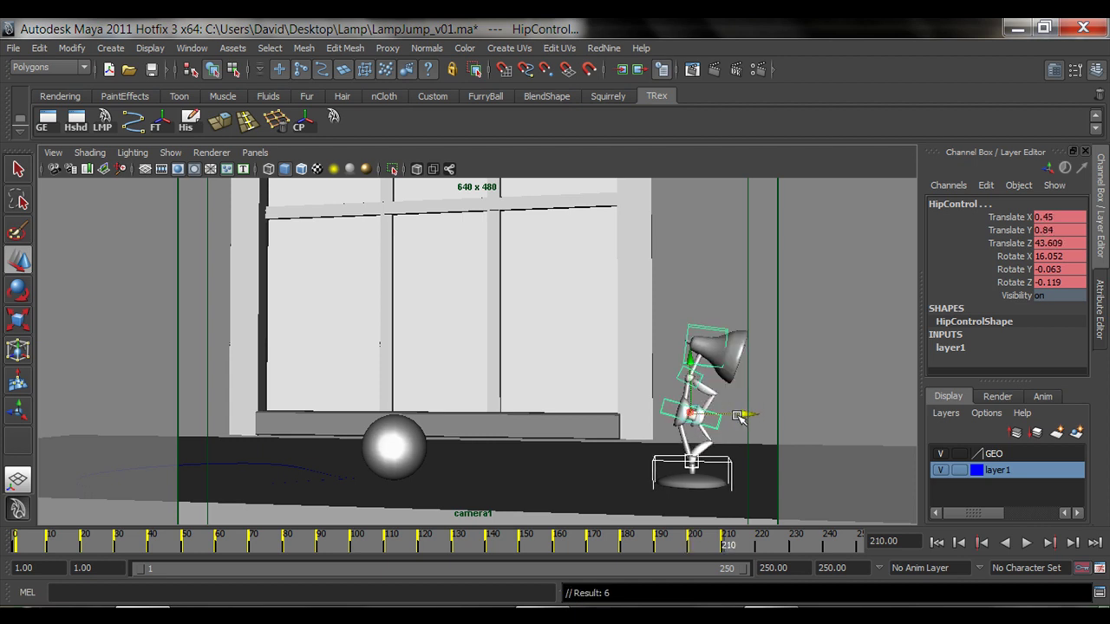
{"action": "key", "text": "comma"}
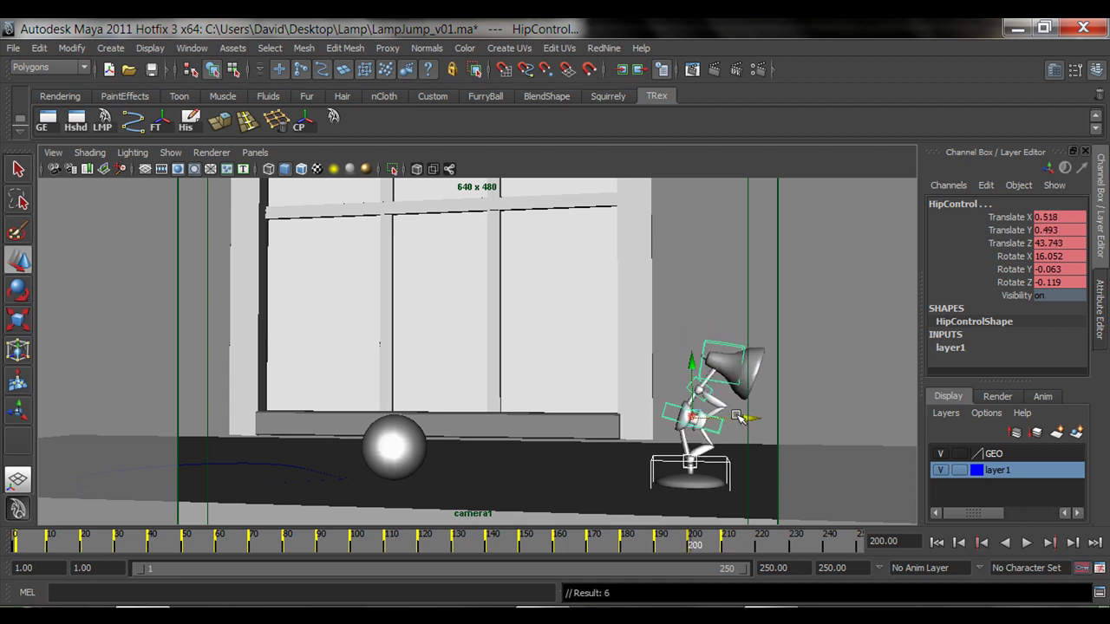
{"action": "left_click", "coordinate": [1028, 543]}
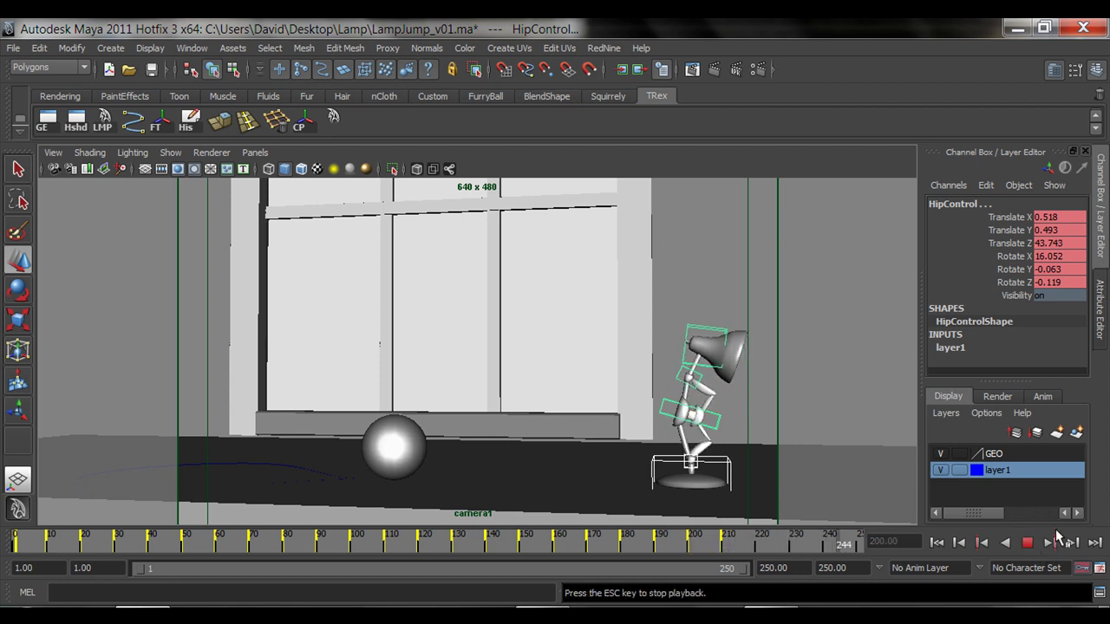